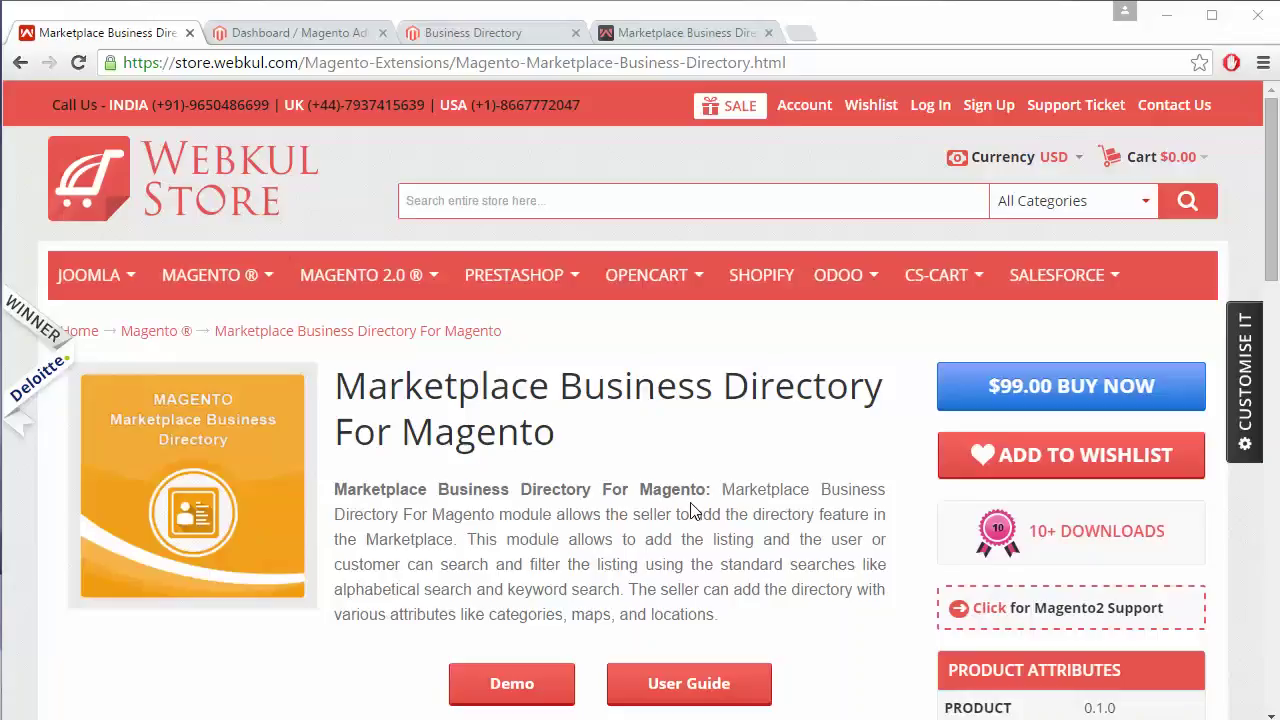
Switch to the admin and open the Marketplace configuration showing the Mp Business Directory settings.
{"action": "left_click", "coordinate": [322, 33]}
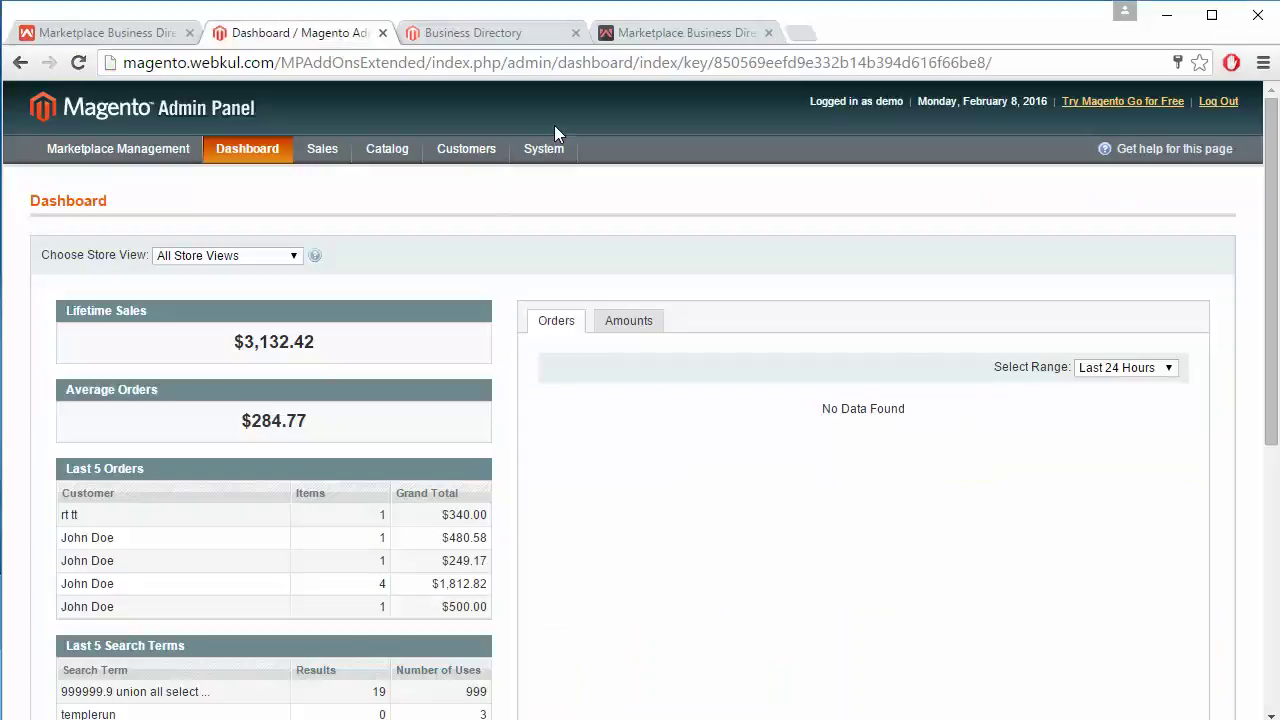
{"action": "mouse_move", "coordinate": [543, 150]}
{"action": "left_click", "coordinate": [545, 176]}
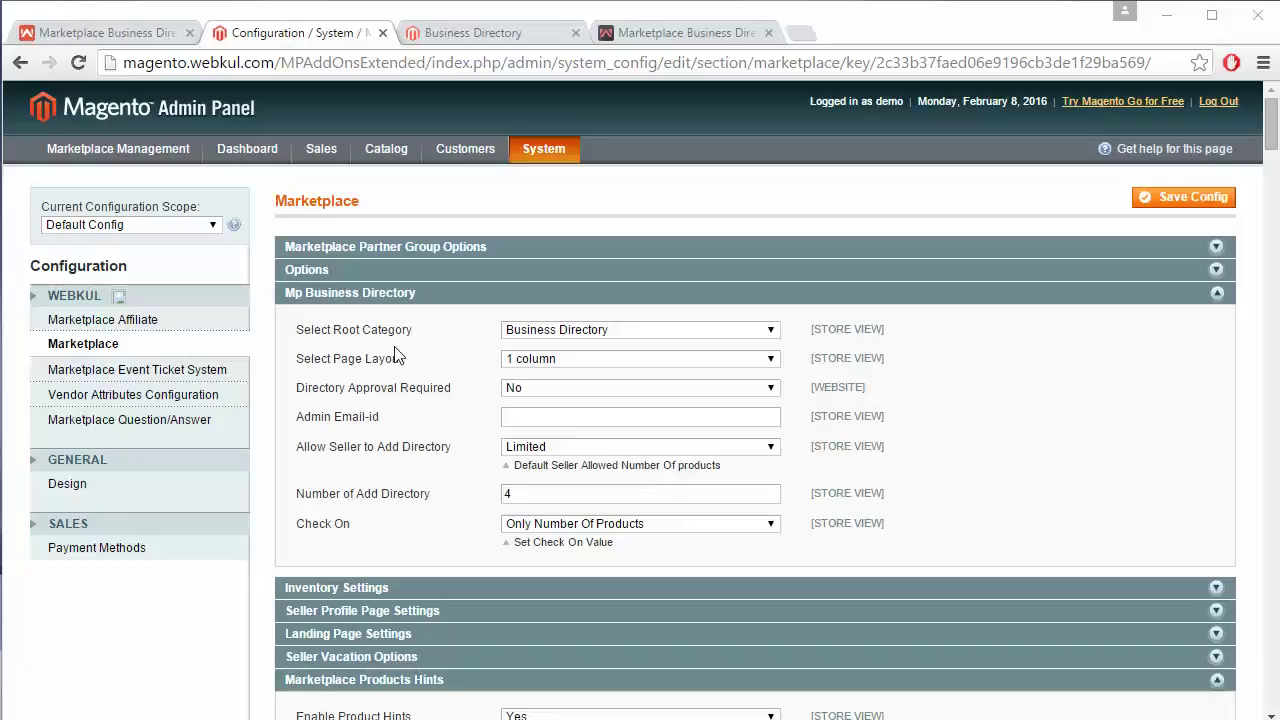
{"action": "left_click", "coordinate": [658, 341]}
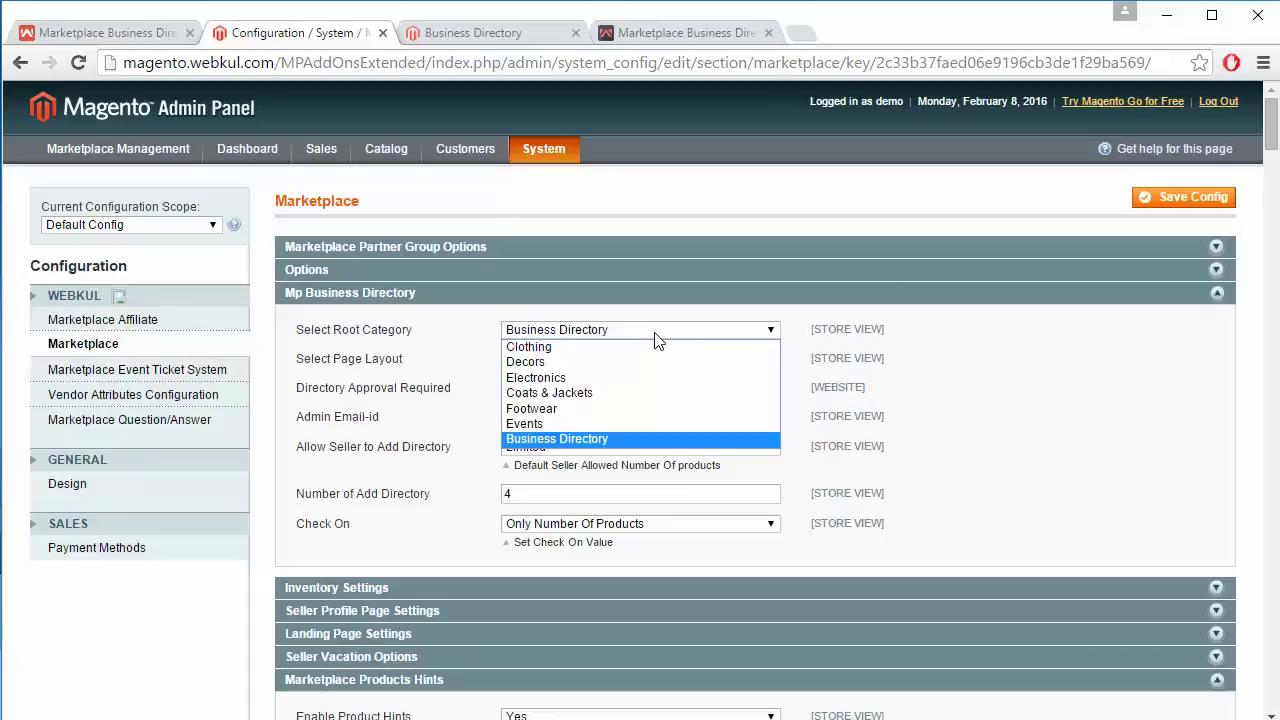
{"action": "left_click", "coordinate": [1045, 328]}
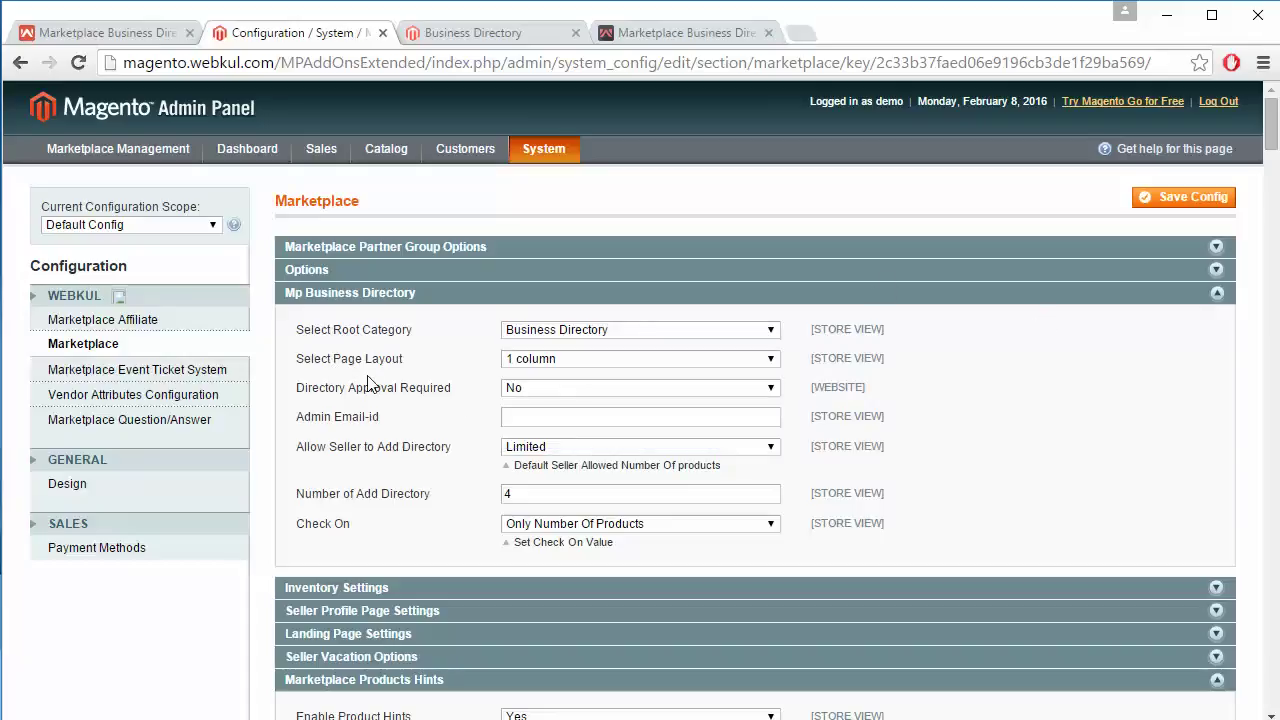
{"action": "left_click", "coordinate": [607, 360]}
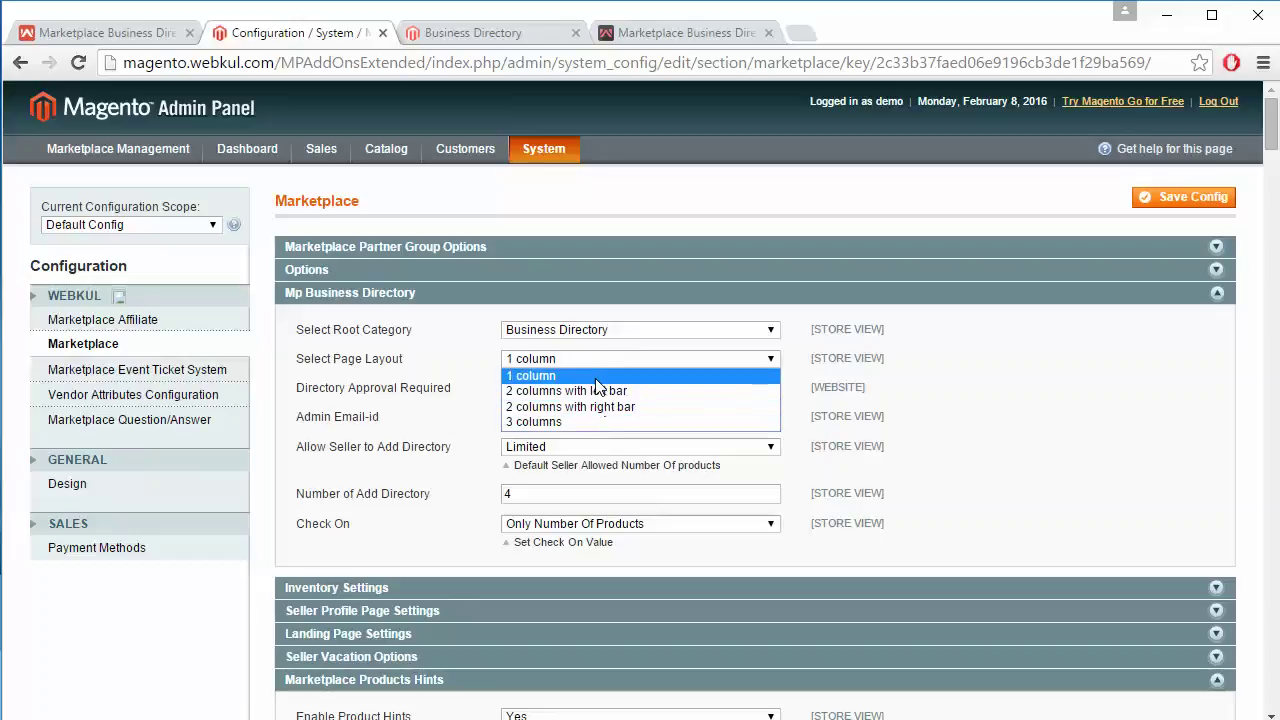
{"action": "left_click", "coordinate": [980, 370]}
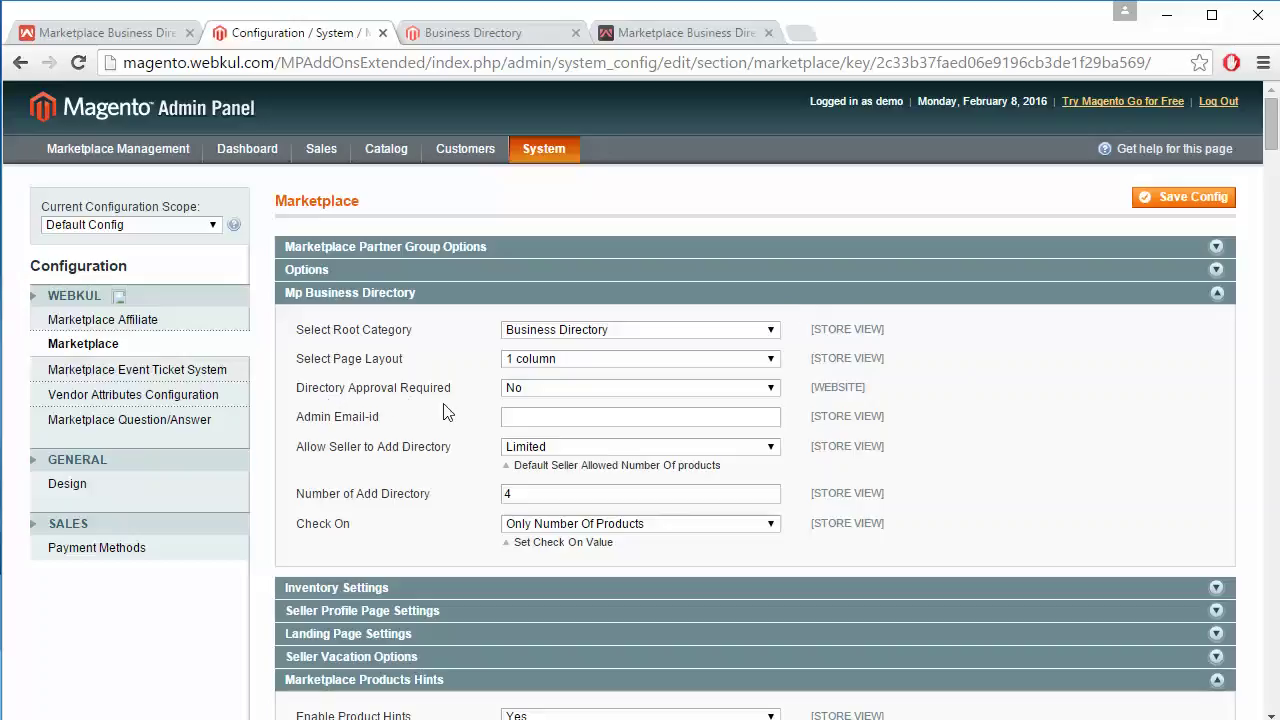
{"action": "left_click", "coordinate": [580, 391]}
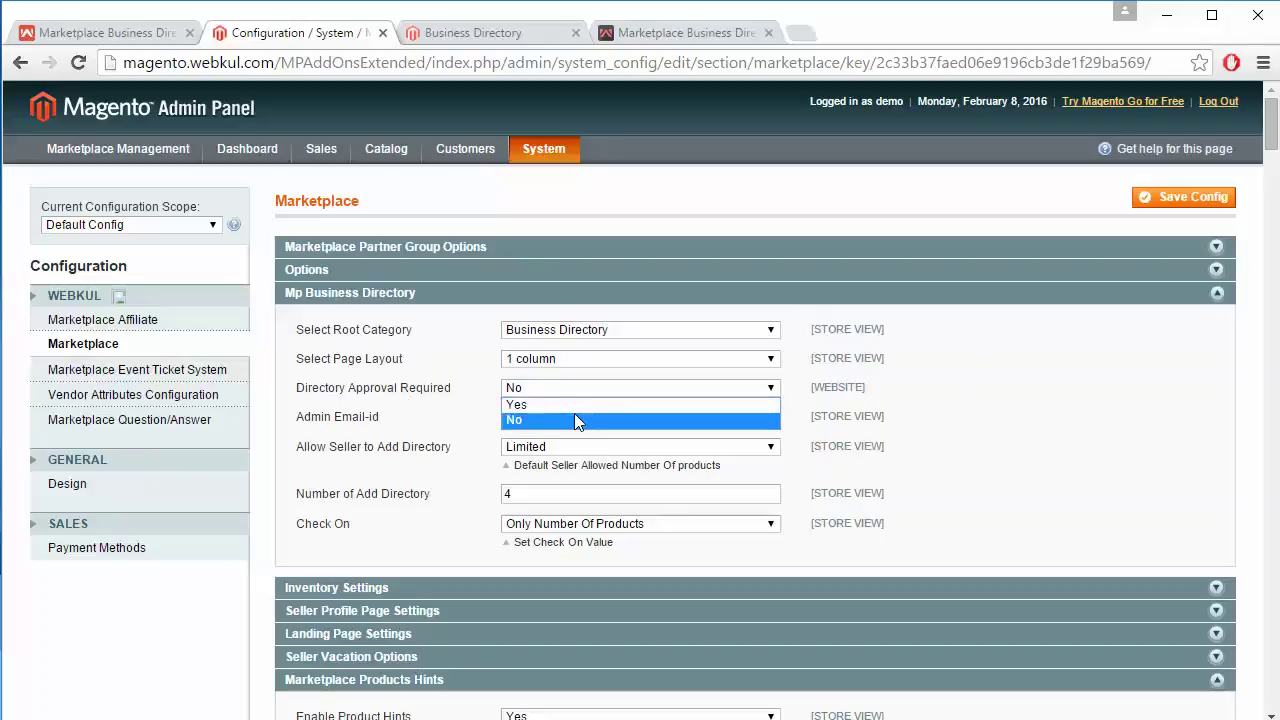
{"action": "left_click", "coordinate": [913, 423]}
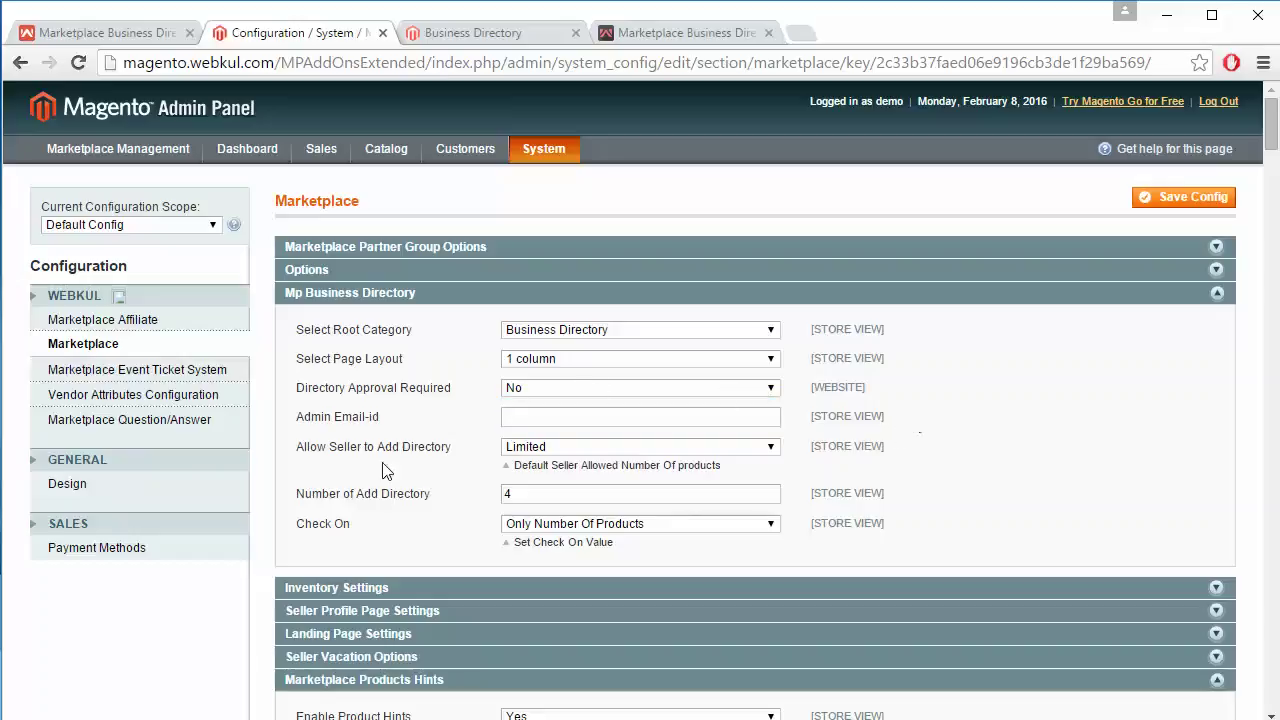
{"action": "left_click", "coordinate": [541, 414]}
{"action": "left_click", "coordinate": [665, 446]}
{"action": "left_click", "coordinate": [668, 452]}
{"action": "left_click", "coordinate": [668, 450]}
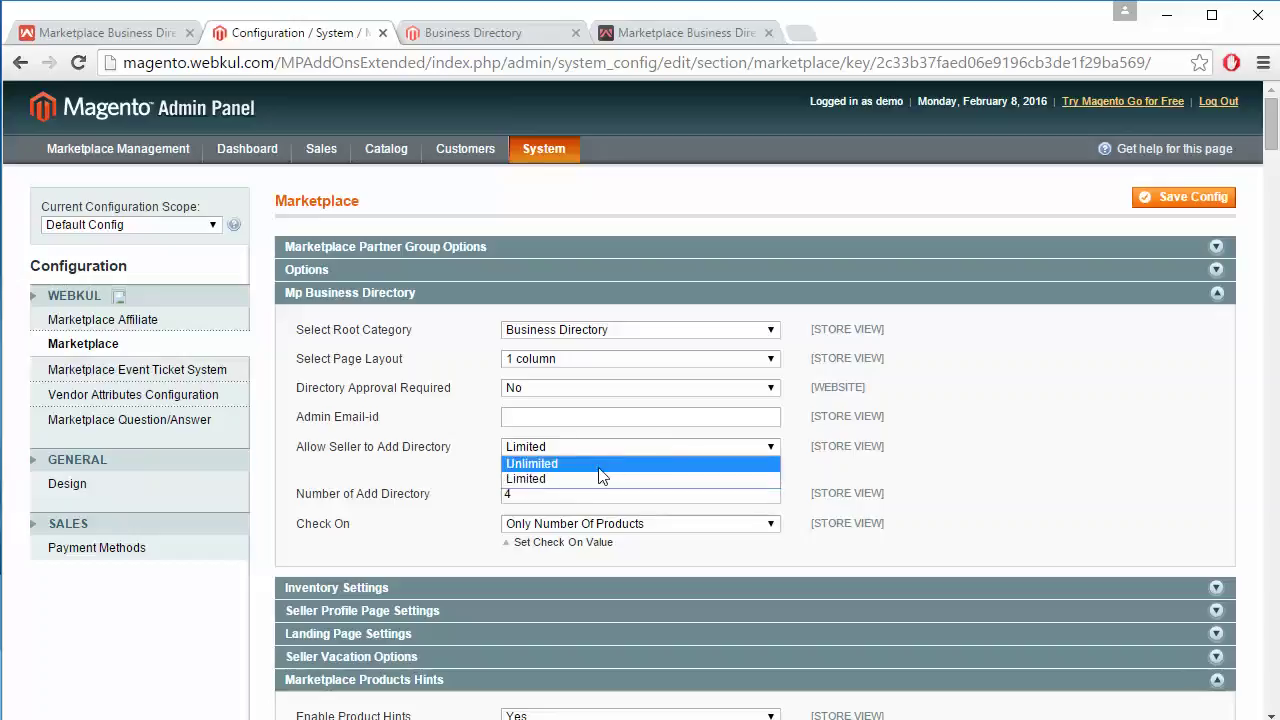
{"action": "left_click", "coordinate": [1010, 502]}
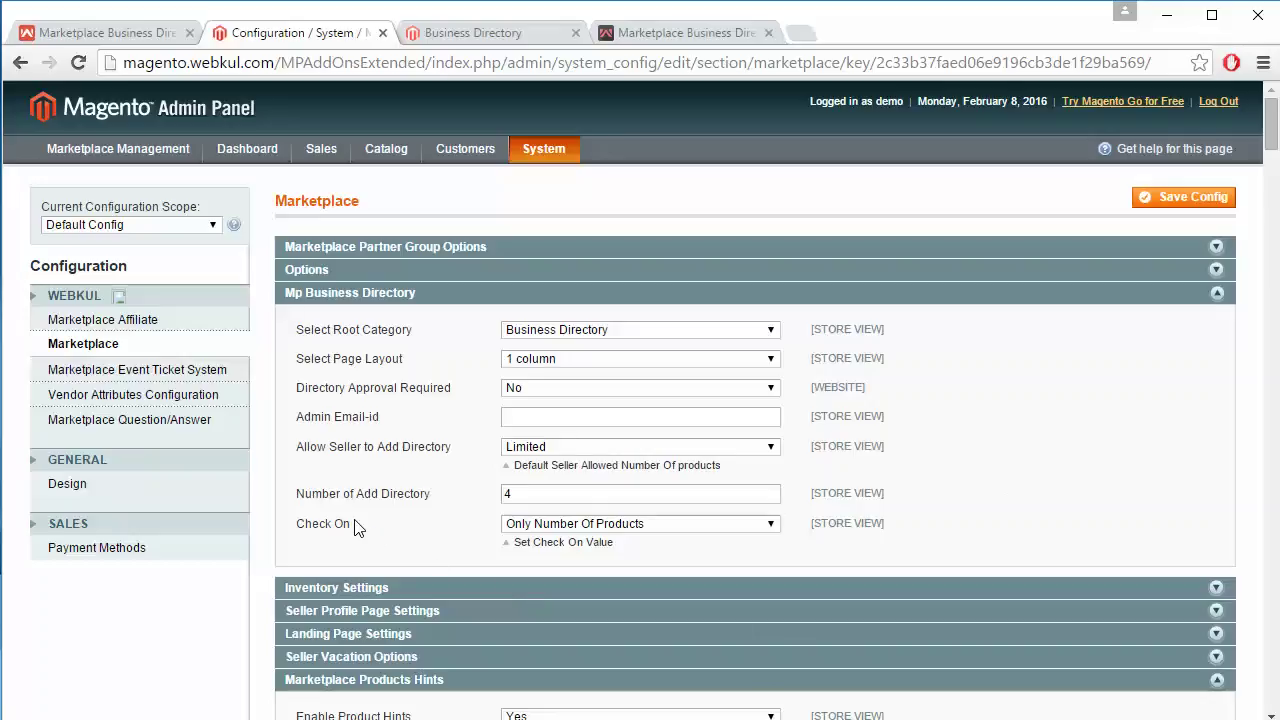
{"action": "left_click", "coordinate": [600, 494]}
{"action": "left_click", "coordinate": [655, 523]}
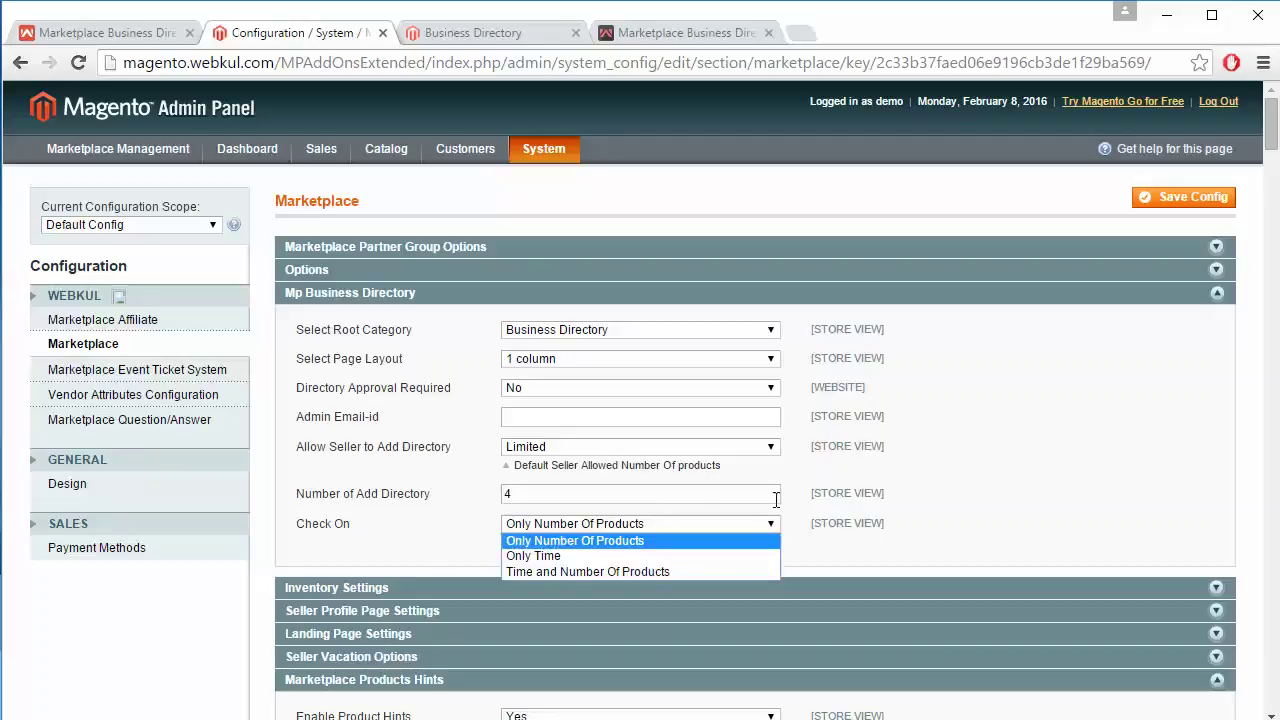
{"action": "left_click", "coordinate": [990, 476]}
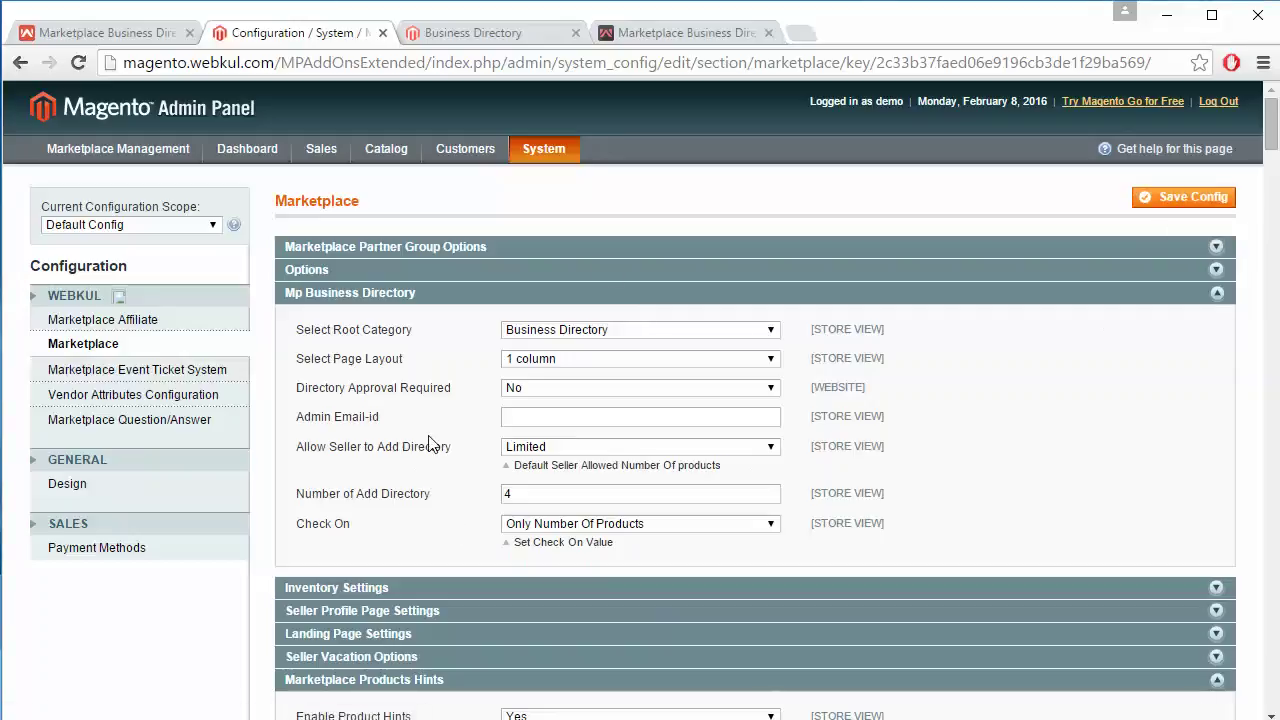
Set the Design configuration's Templates theme to business_directory and save the config.
{"action": "left_click", "coordinate": [144, 481]}
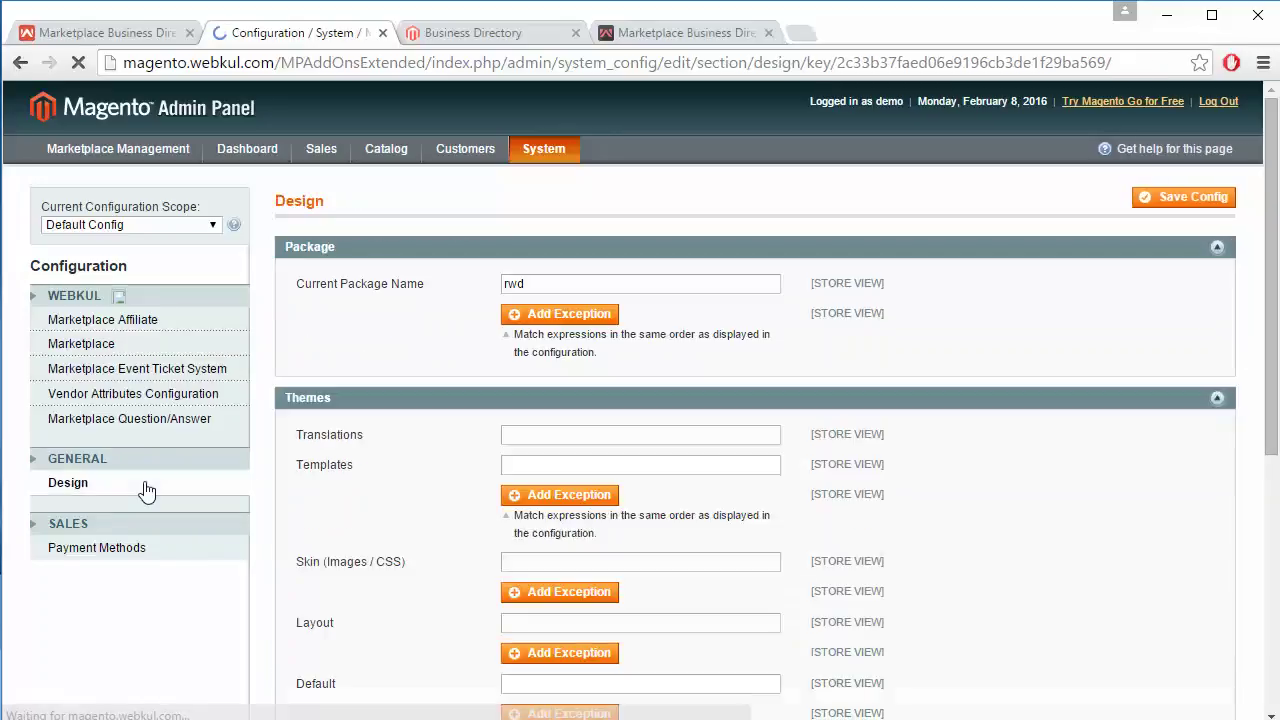
{"action": "scroll", "coordinate": [910, 541], "scroll_direction": "down", "scroll_amount": 1}
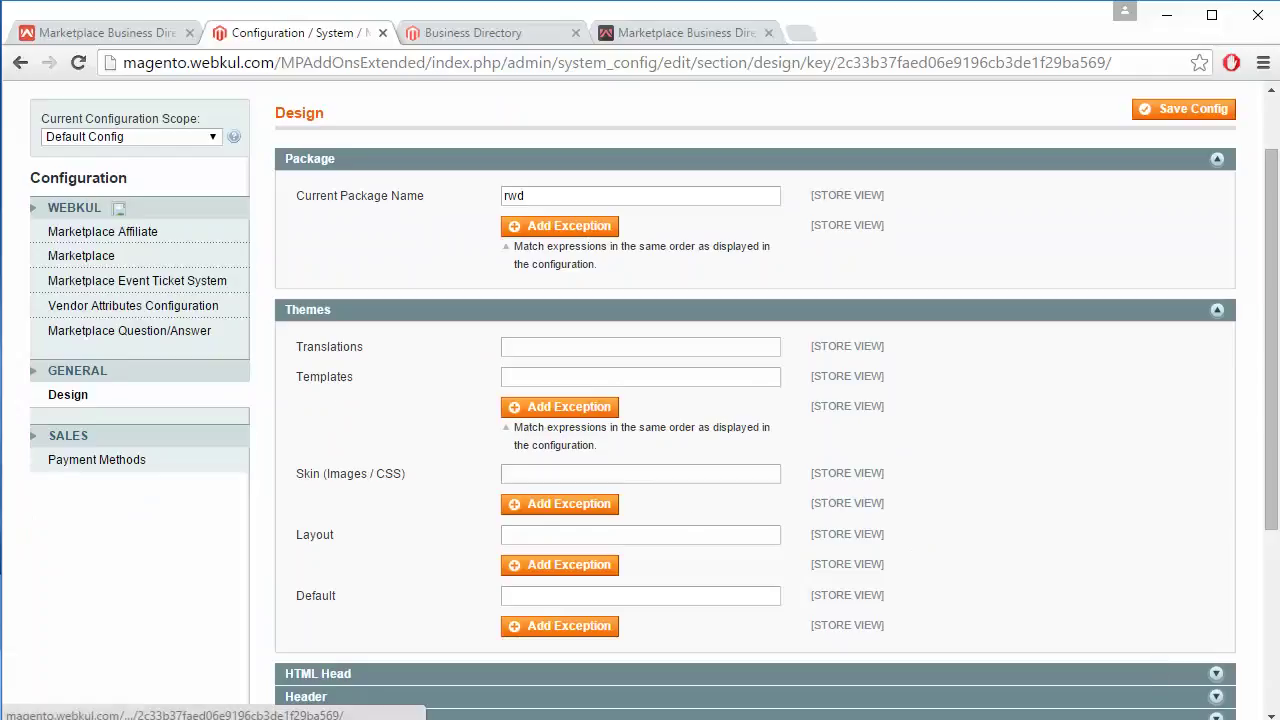
{"action": "left_click", "coordinate": [535, 377]}
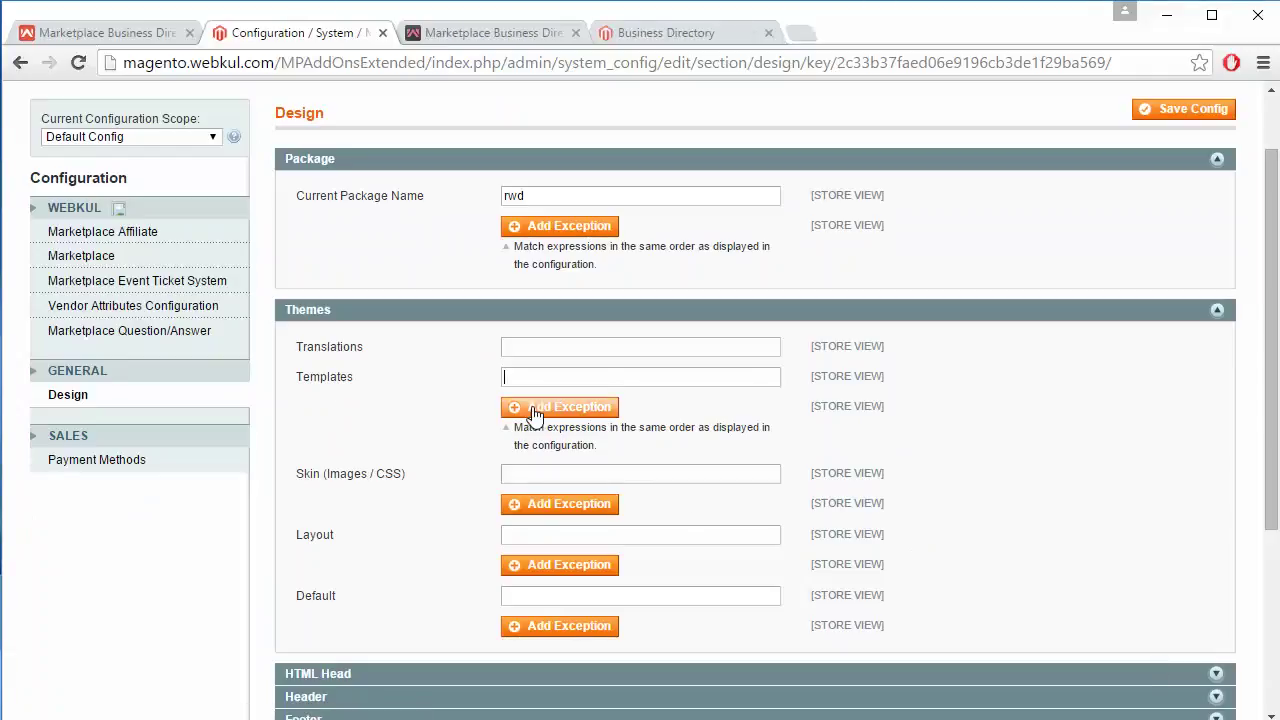
{"action": "type", "text": "business_directory"}
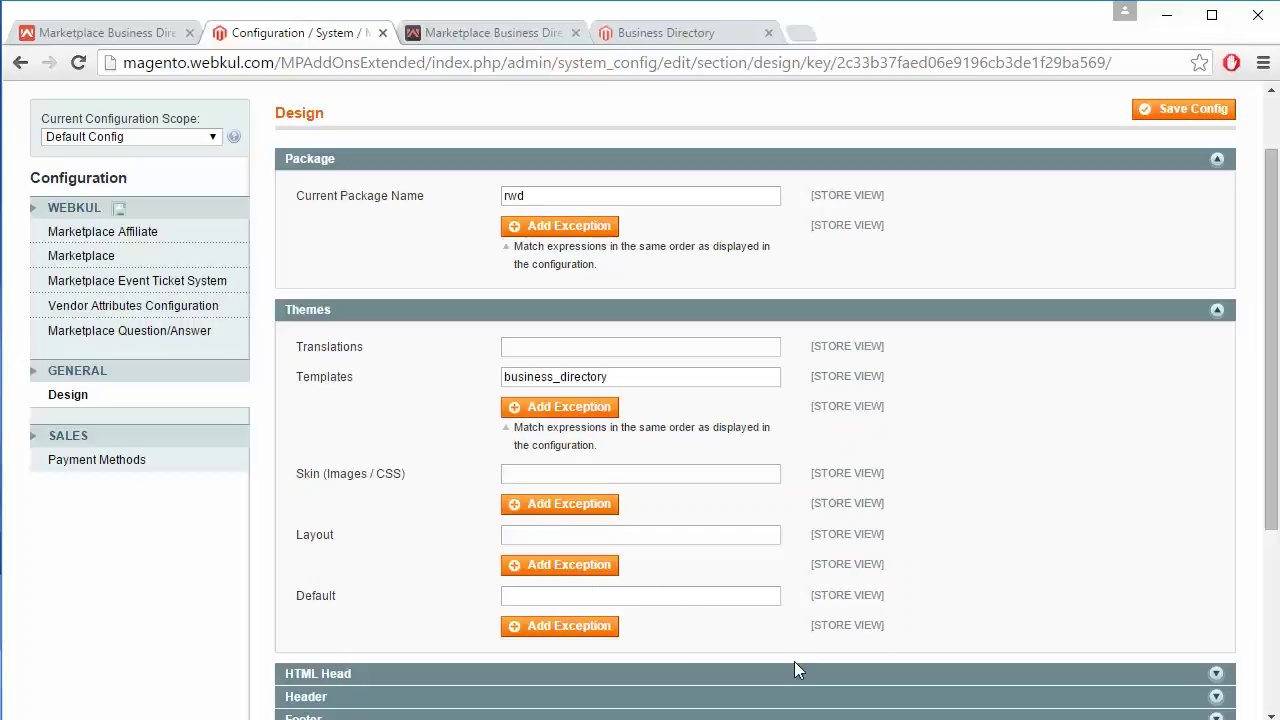
{"action": "left_click", "coordinate": [1168, 116]}
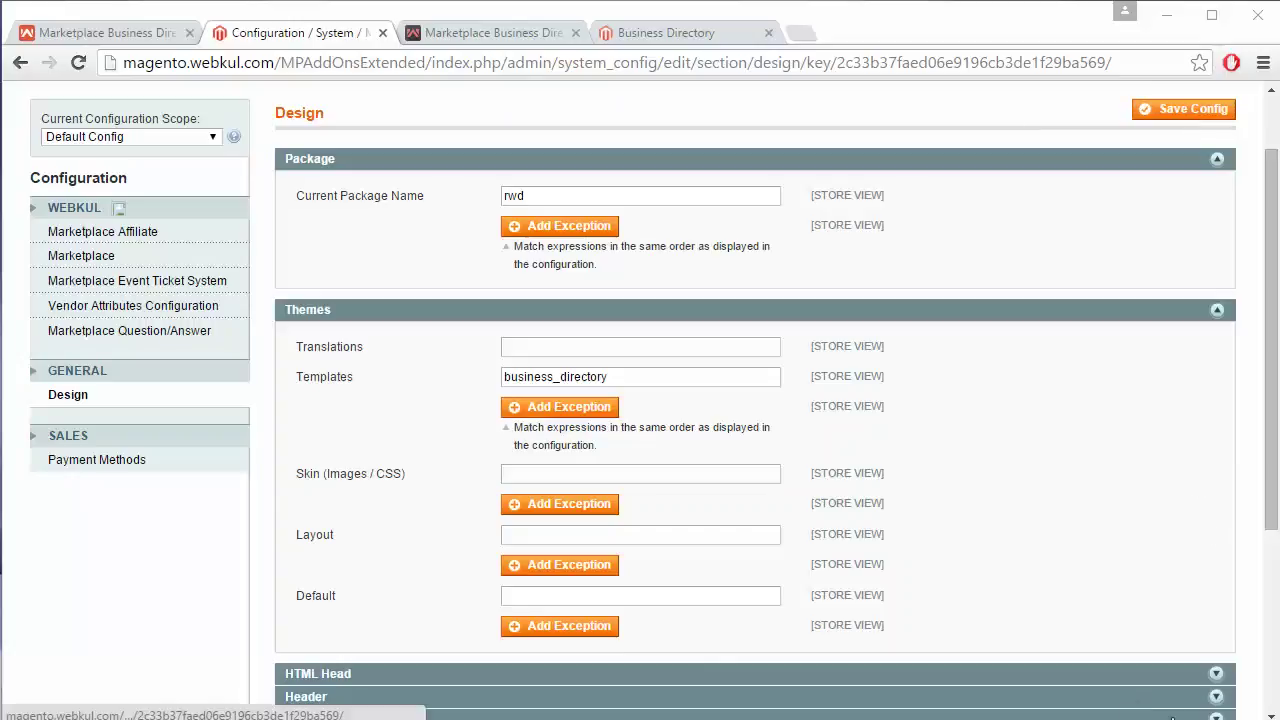
{"action": "scroll", "coordinate": [760, 678], "scroll_direction": "up", "scroll_amount": 2}
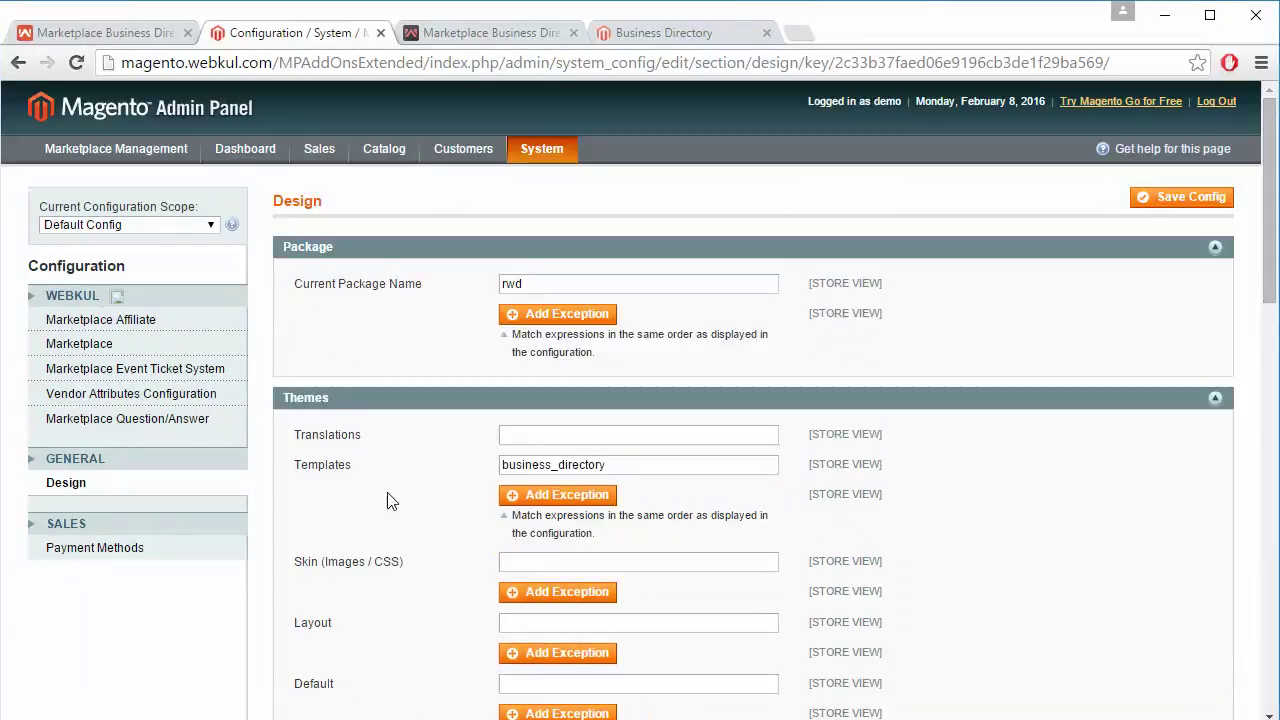
{"action": "mouse_move", "coordinate": [137, 152]}
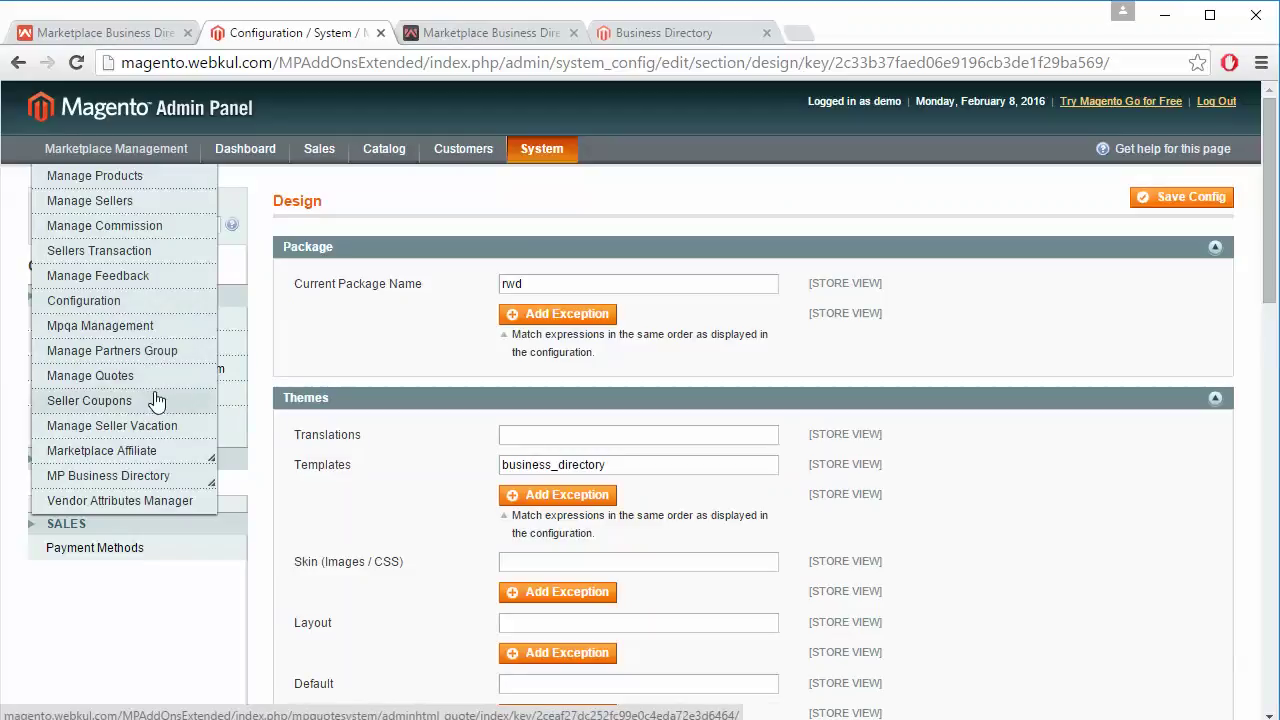
{"action": "mouse_move", "coordinate": [138, 480]}
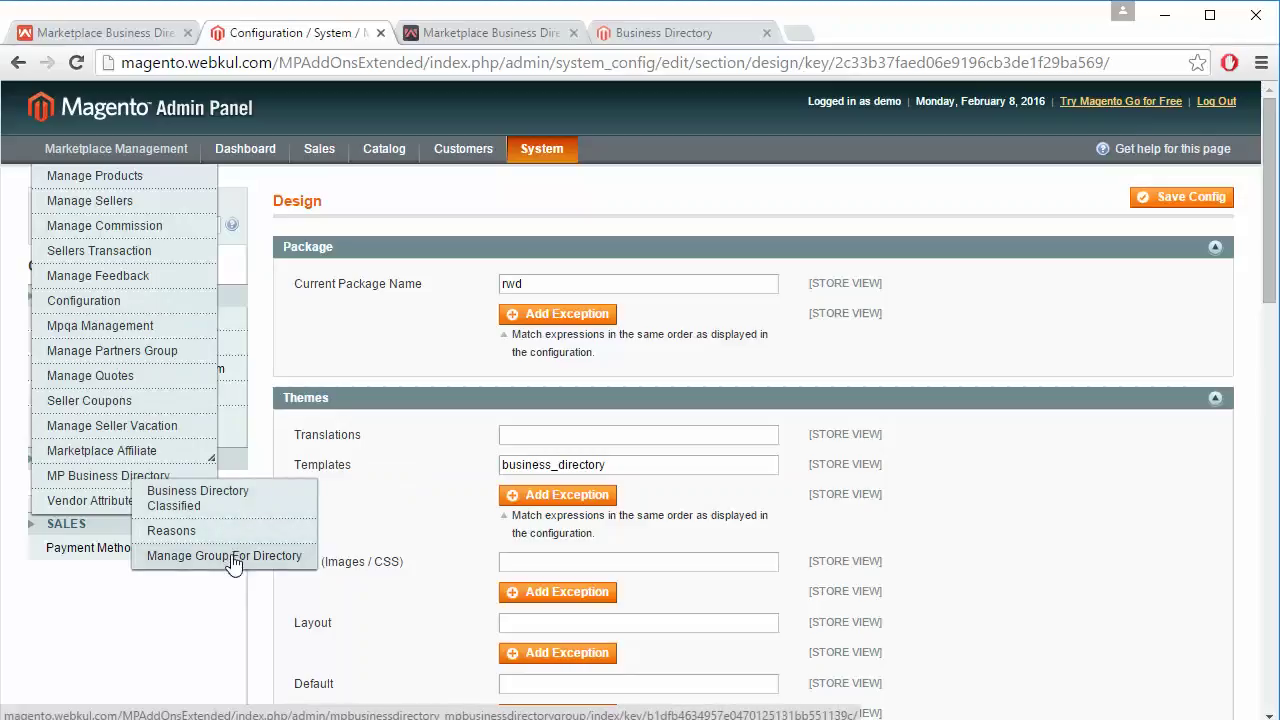
Open the Directories grid and review listing 387 Computer Tools Shop's claims and contact tabs.
{"action": "left_click", "coordinate": [229, 505]}
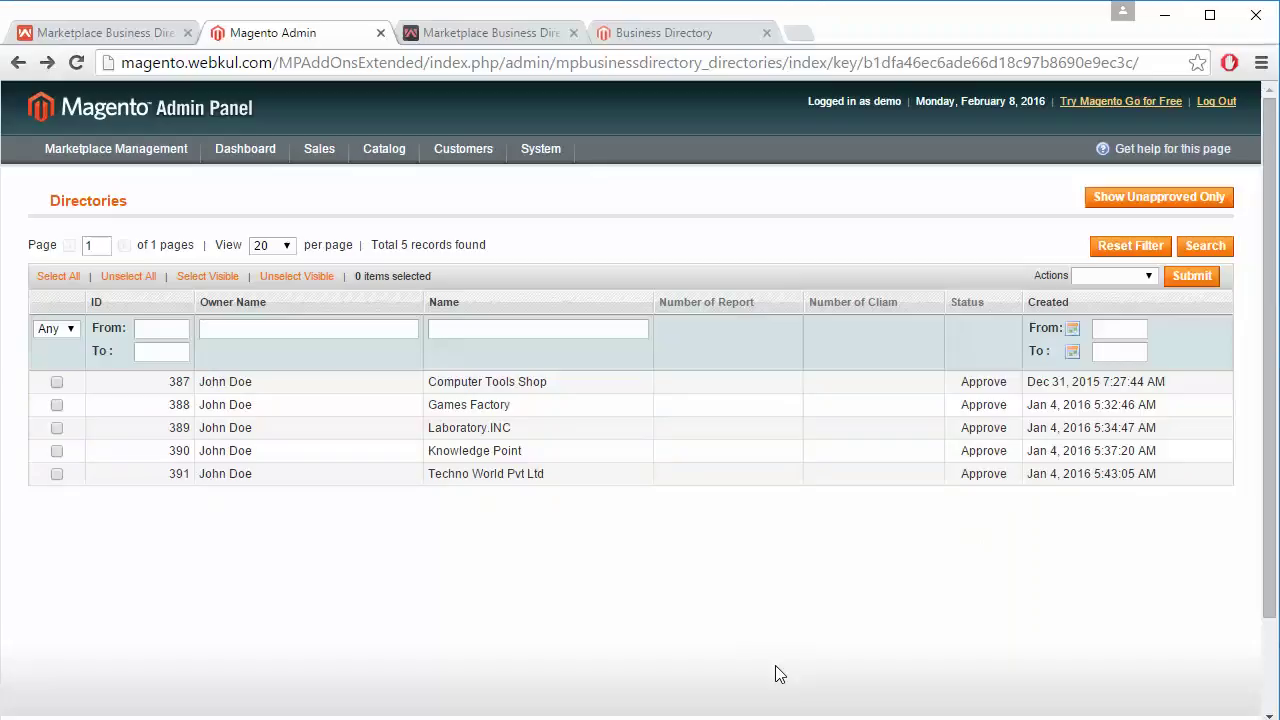
{"action": "left_click", "coordinate": [265, 386]}
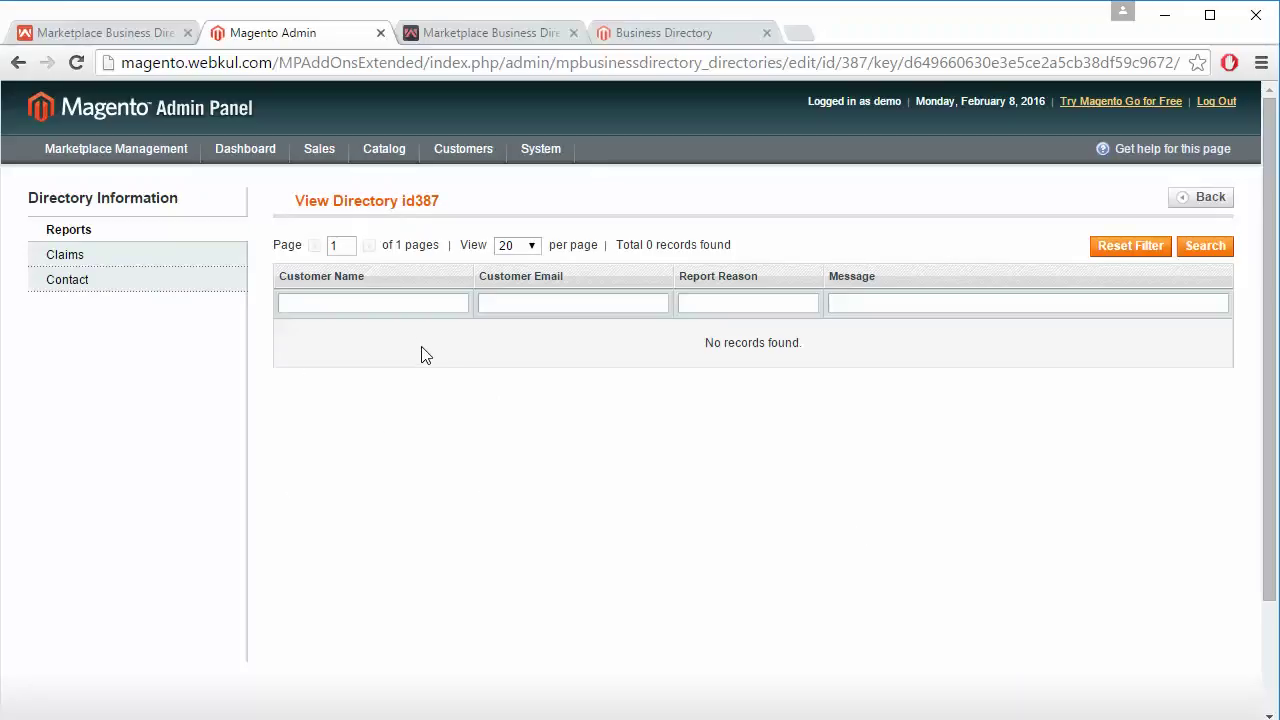
{"action": "left_click", "coordinate": [134, 258]}
{"action": "left_click", "coordinate": [130, 289]}
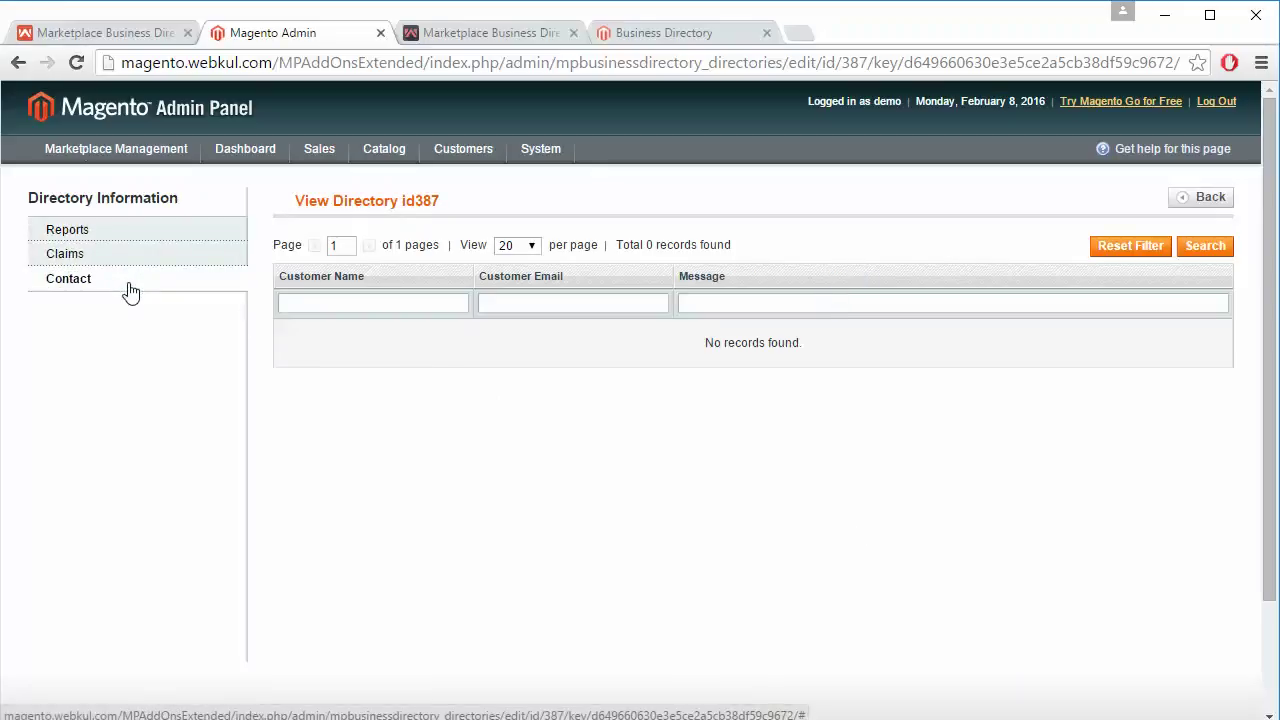
{"action": "left_click", "coordinate": [21, 68]}
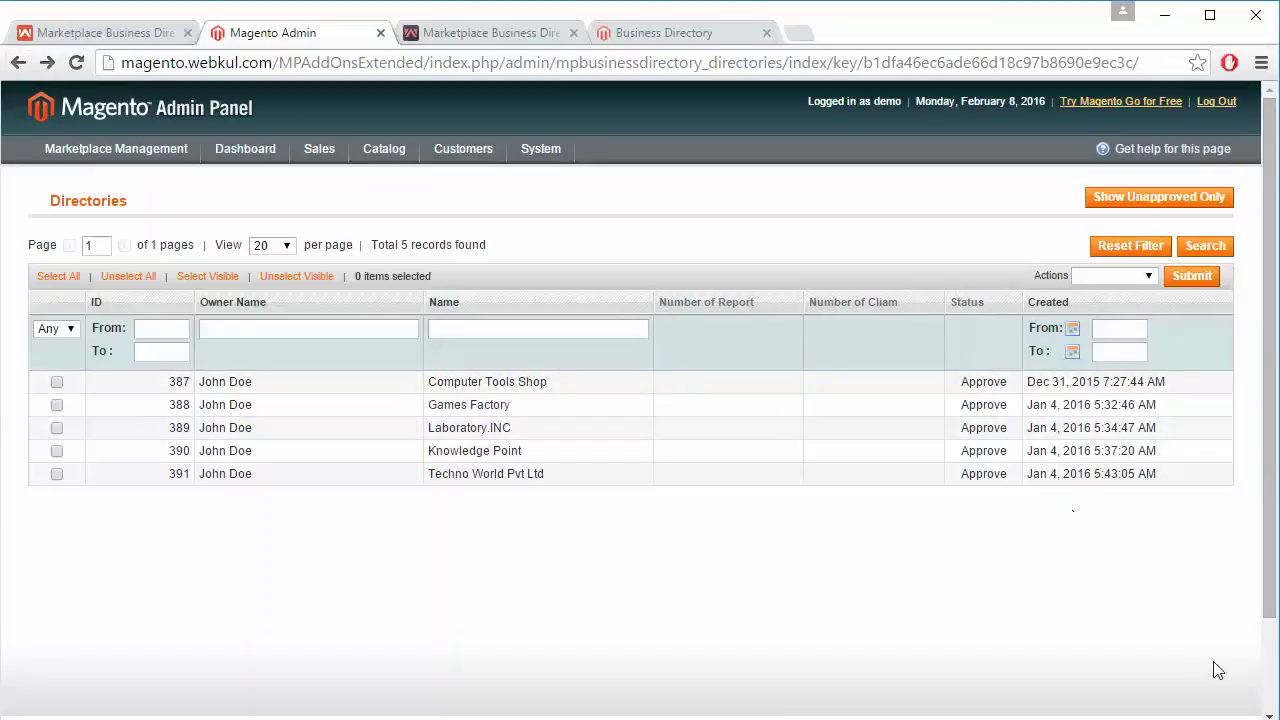
Select Computer Tools Shop and Laboratory.INC and view the bulk actions without applying one.
{"action": "left_click", "coordinate": [56, 382]}
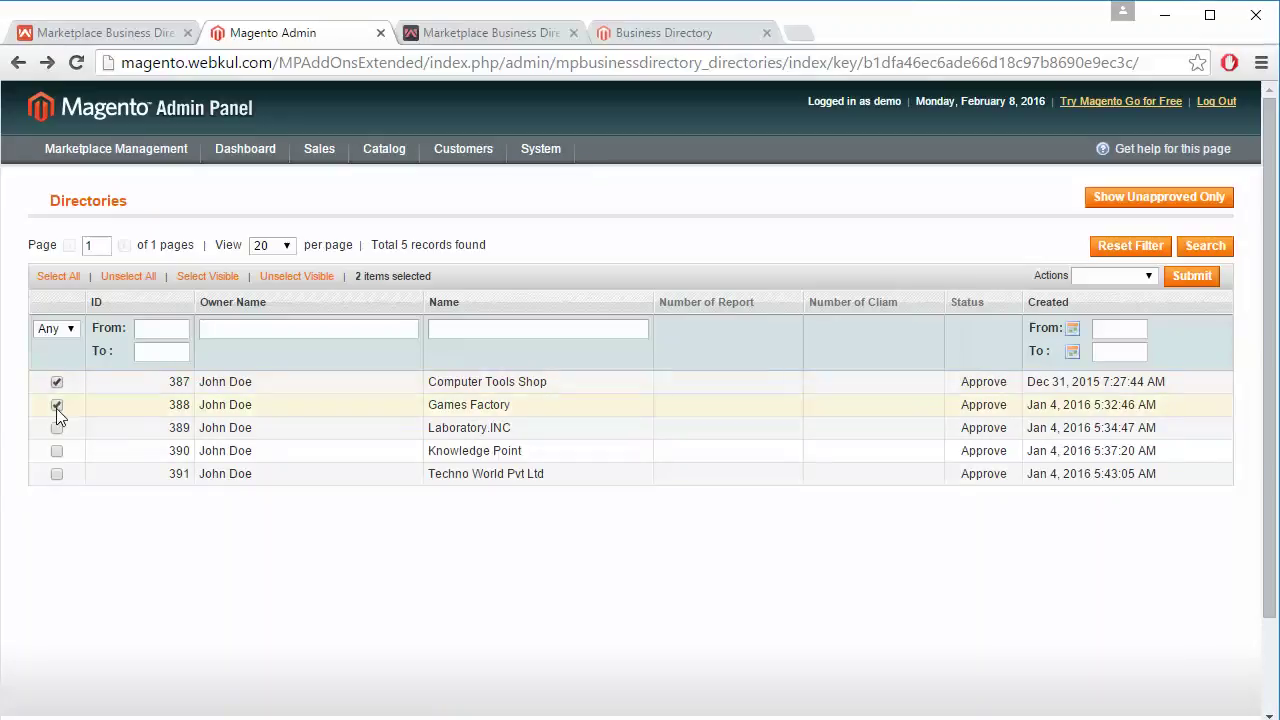
{"action": "left_click", "coordinate": [56, 428]}
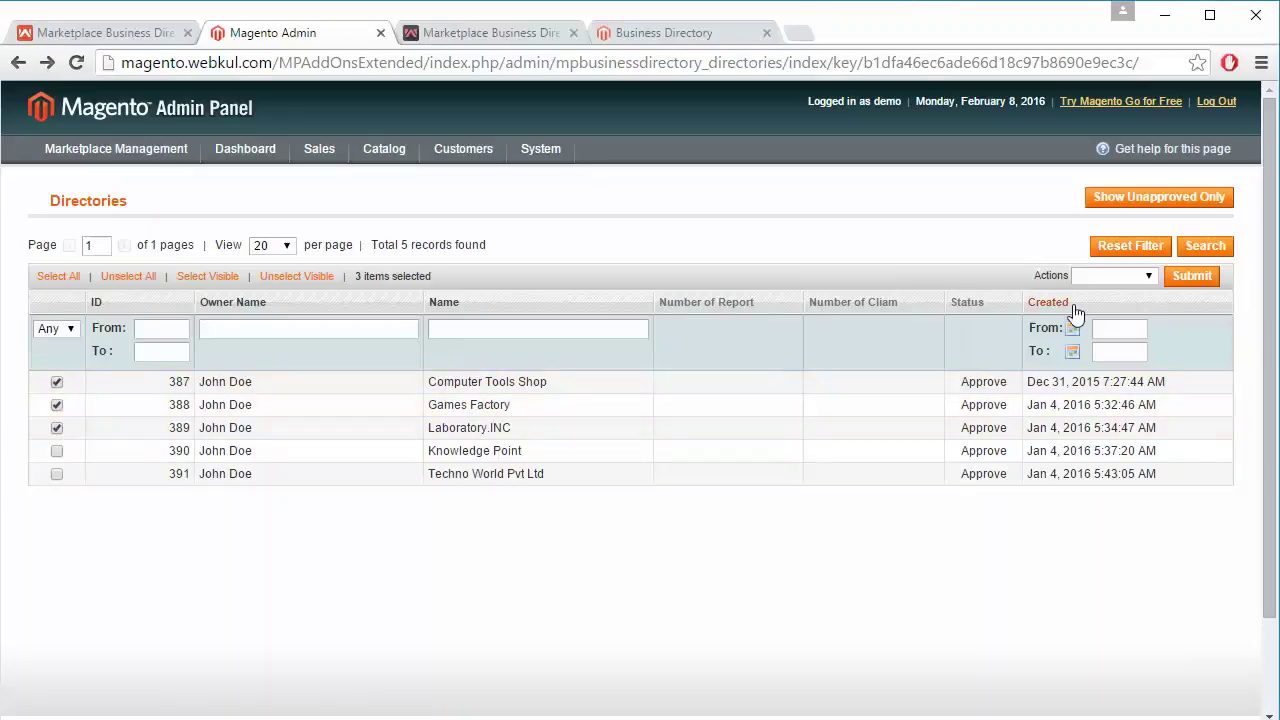
{"action": "left_click", "coordinate": [1145, 278]}
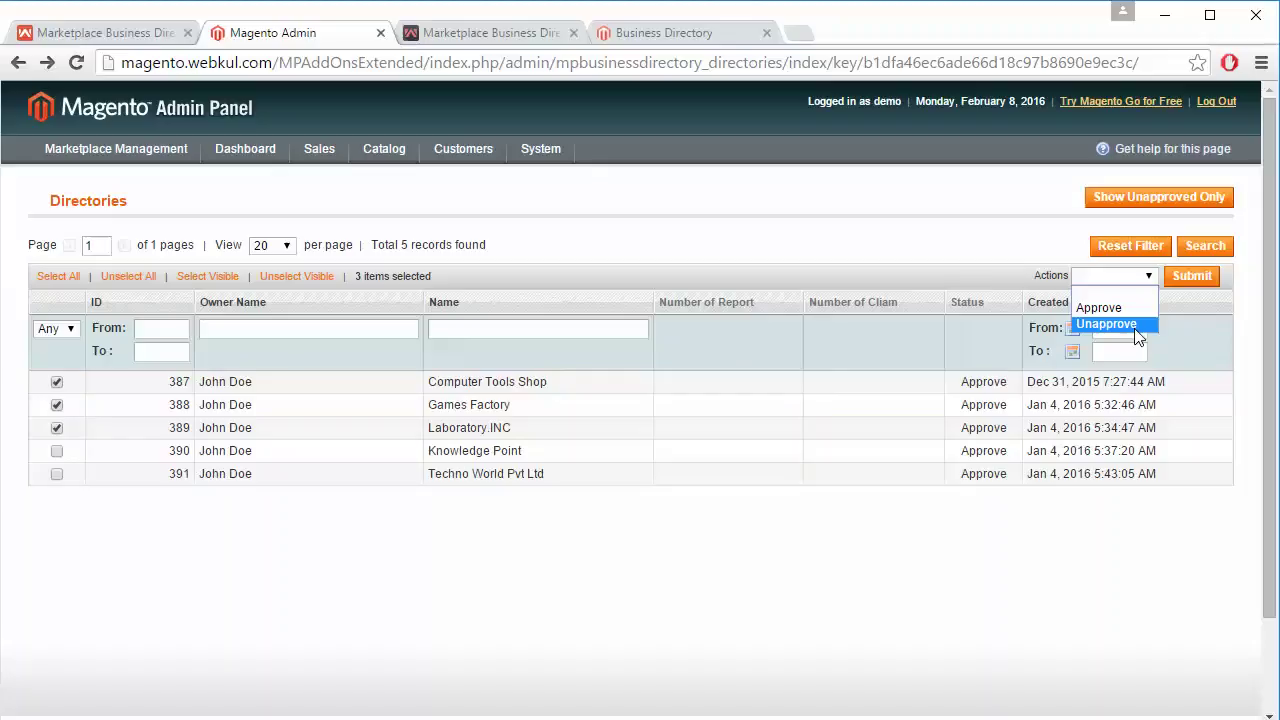
{"action": "left_click", "coordinate": [912, 530]}
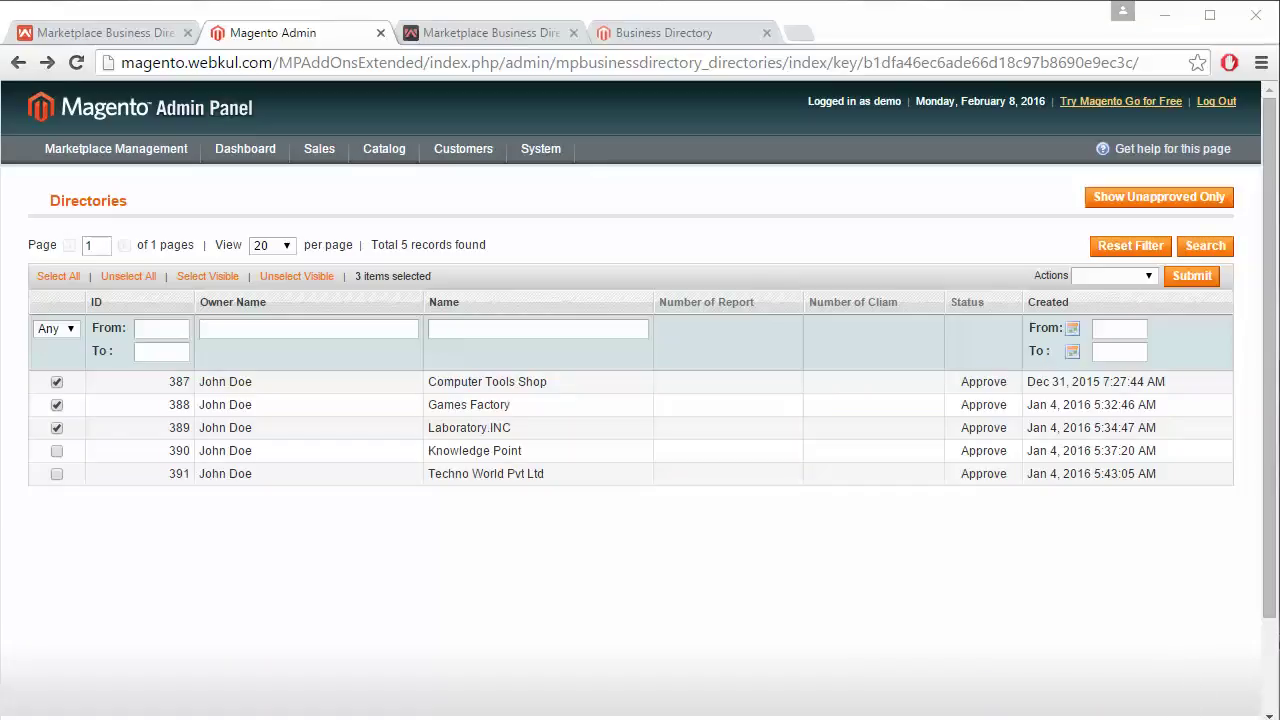
{"action": "mouse_move", "coordinate": [100, 142]}
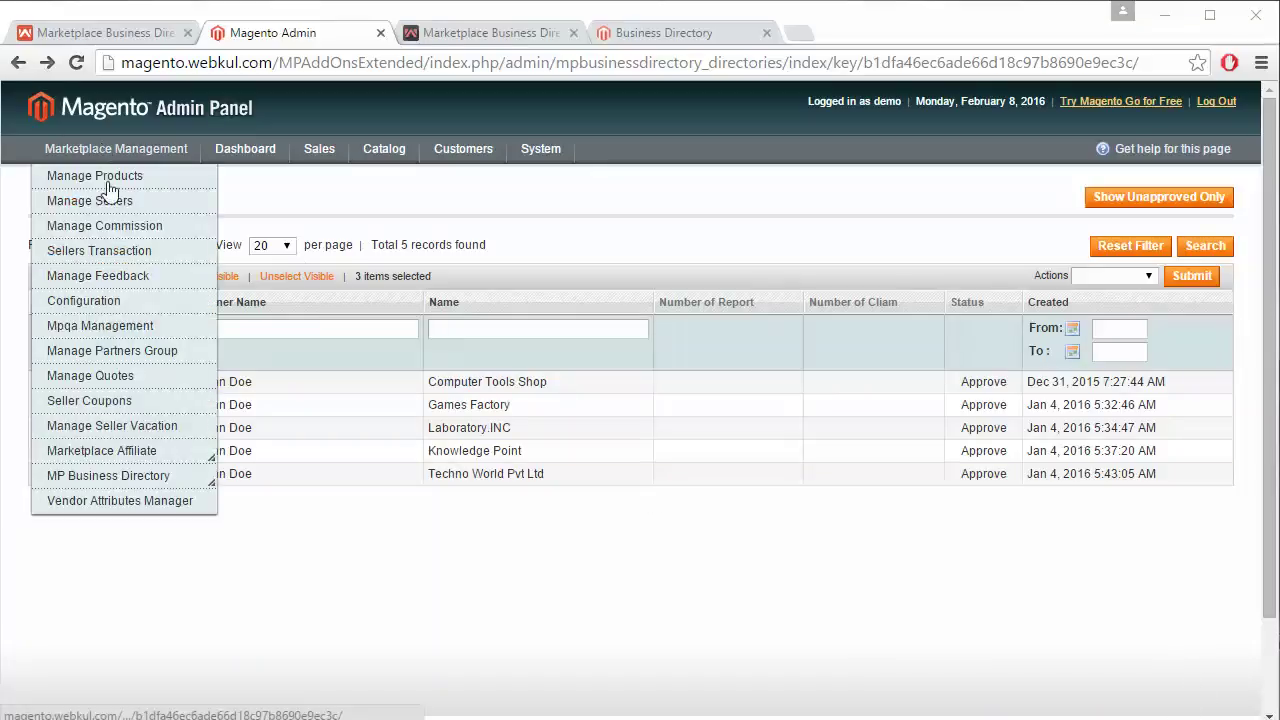
{"action": "mouse_move", "coordinate": [118, 476]}
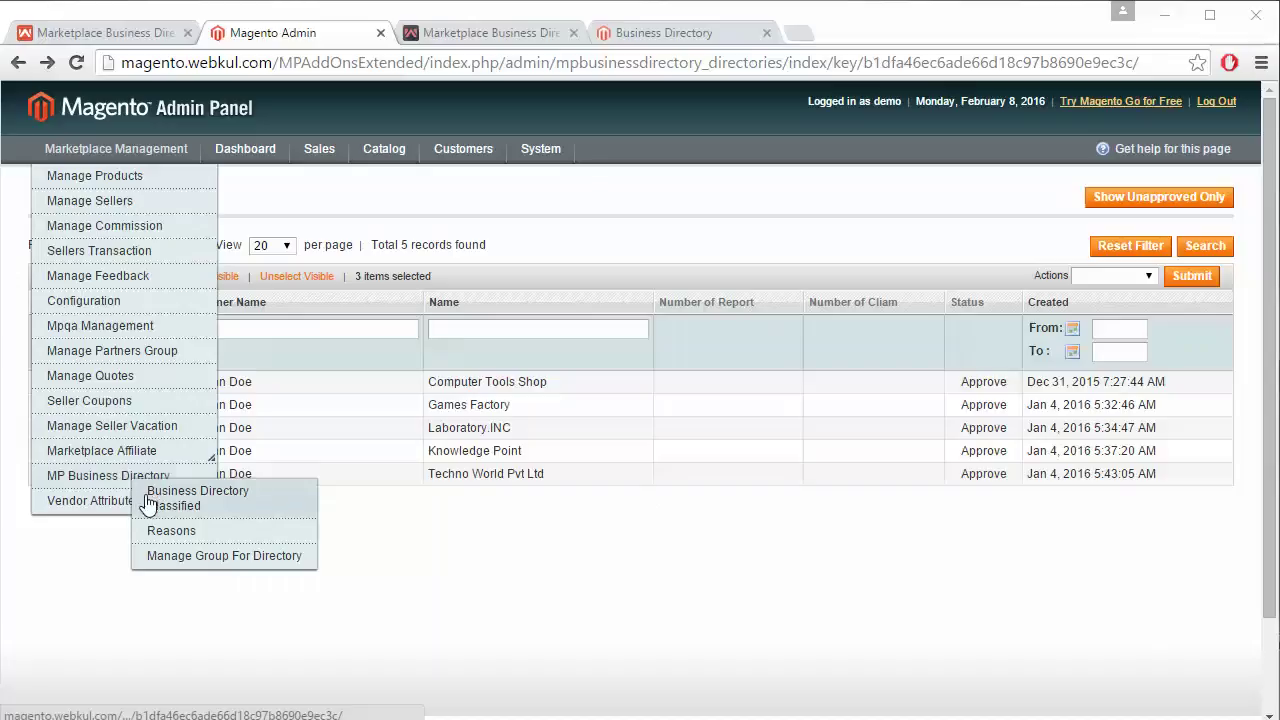
Add a new report reason named 'Demo reason' with status Enable.
{"action": "left_click", "coordinate": [160, 531]}
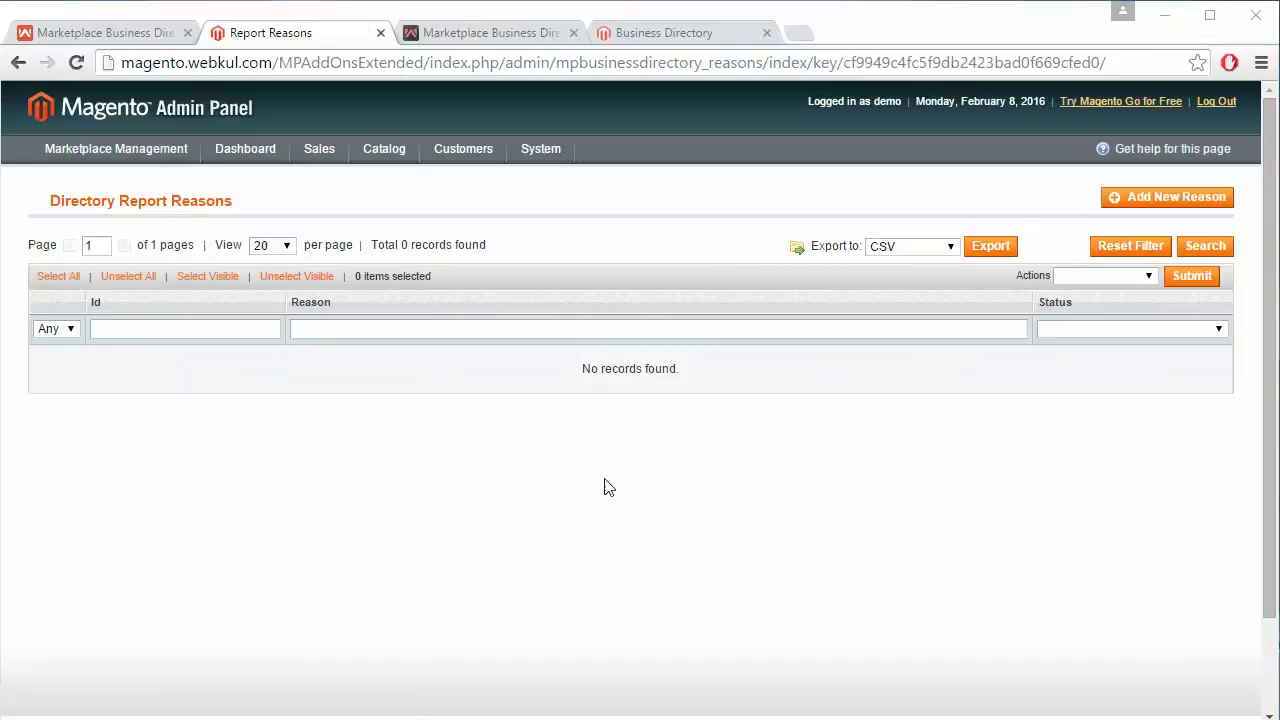
{"action": "left_click", "coordinate": [1107, 213]}
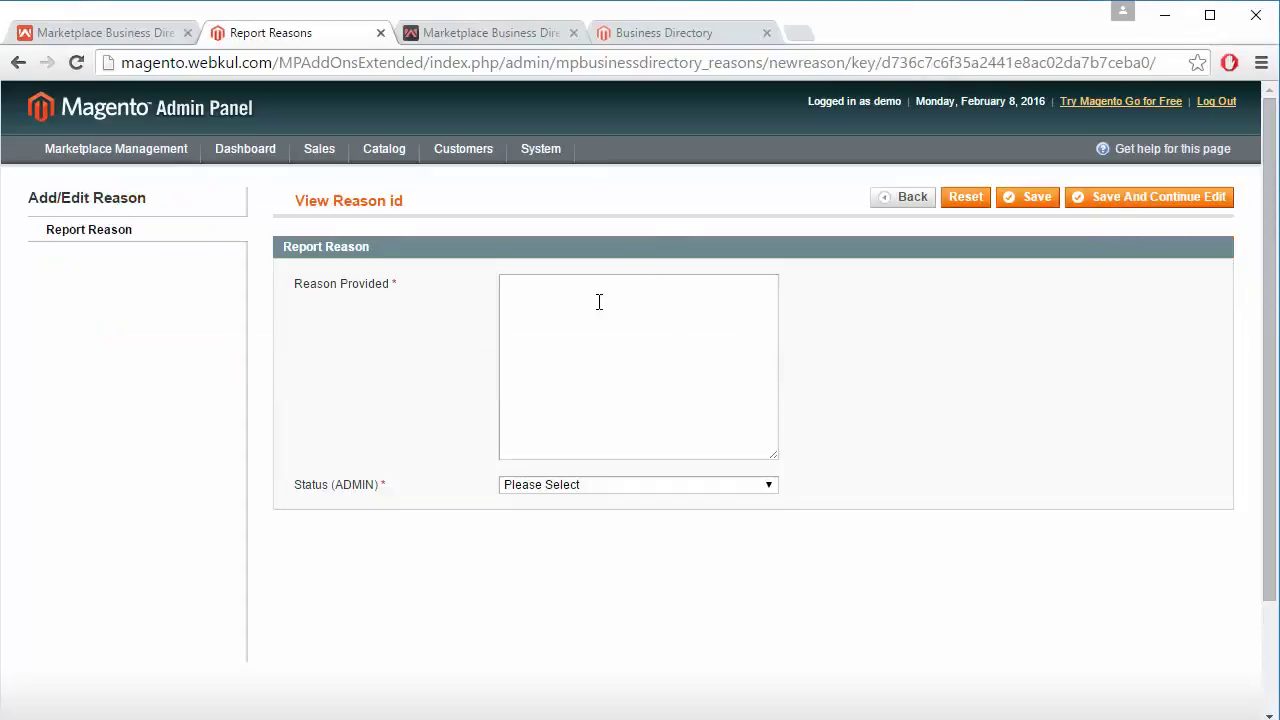
{"action": "left_click", "coordinate": [601, 486]}
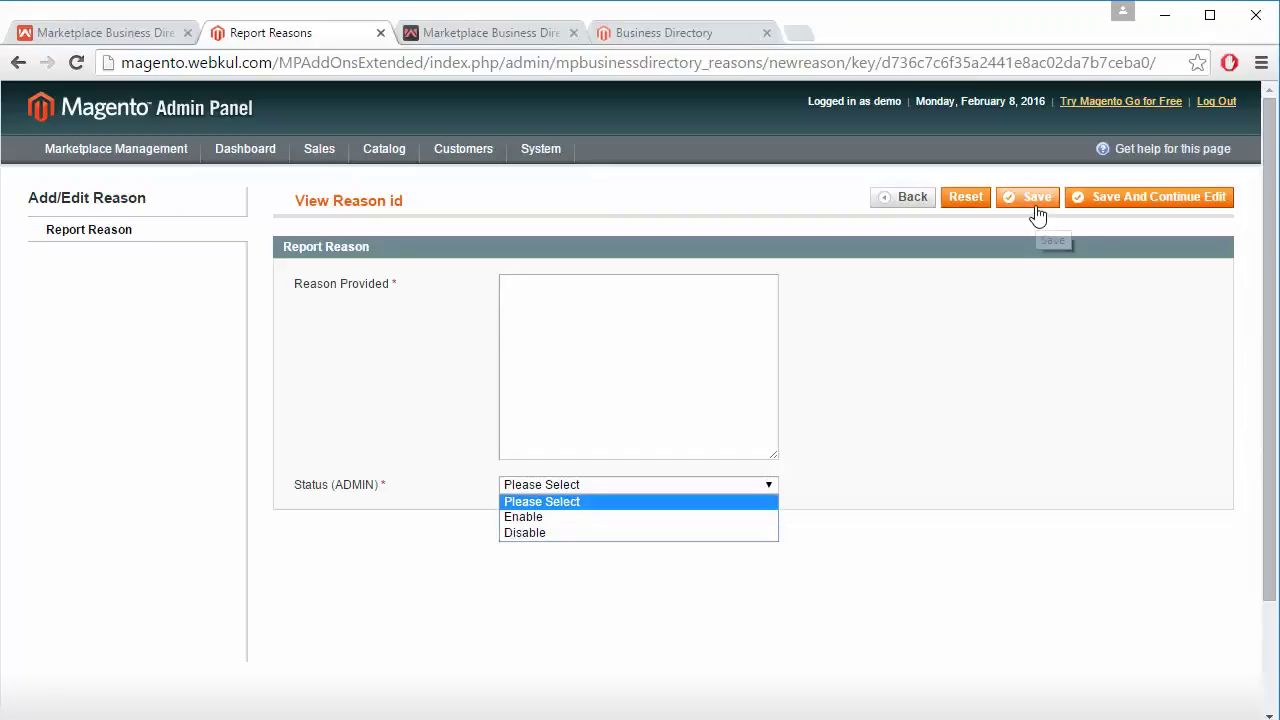
{"action": "left_click", "coordinate": [510, 317]}
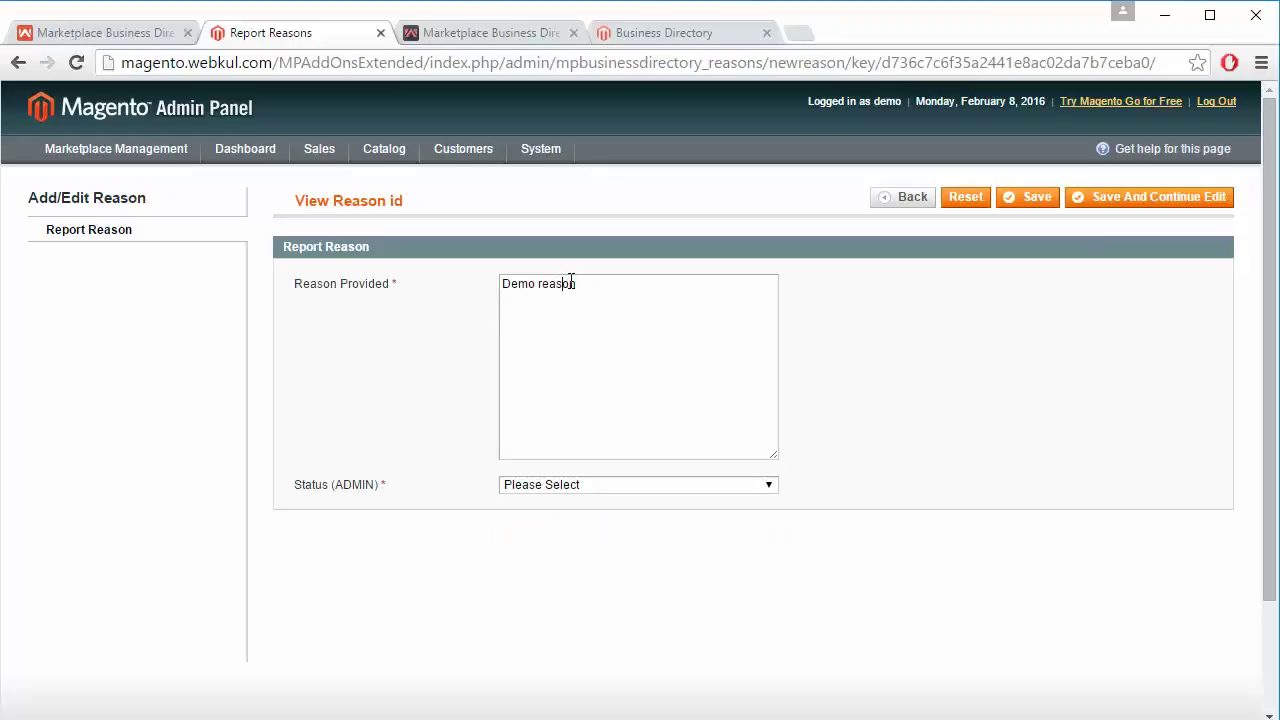
{"action": "left_click", "coordinate": [602, 482]}
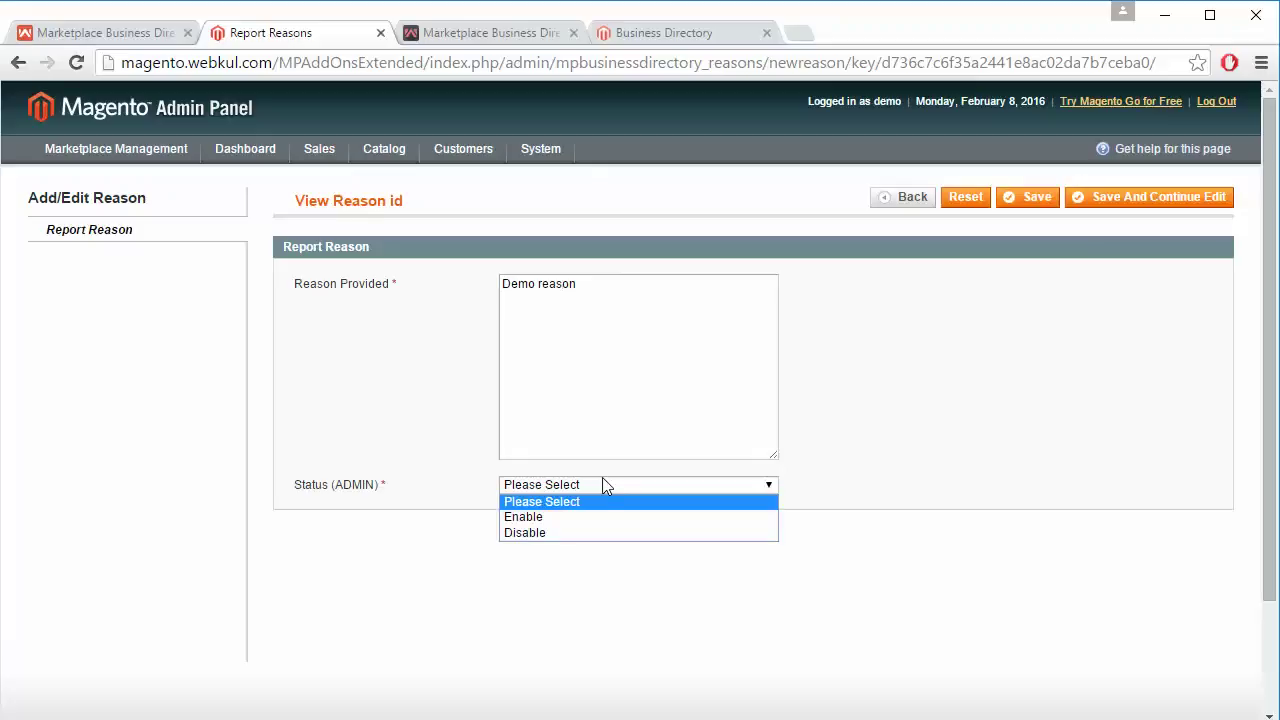
{"action": "left_click", "coordinate": [591, 524]}
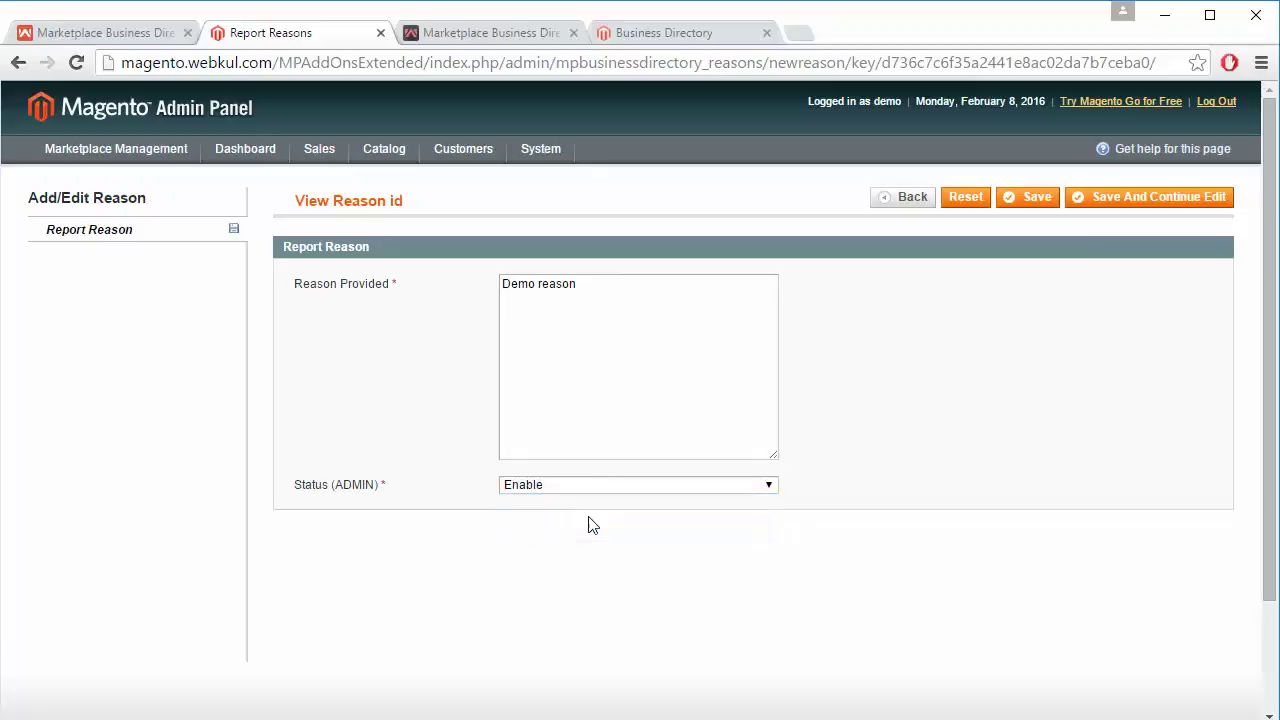
{"action": "left_click", "coordinate": [1039, 197]}
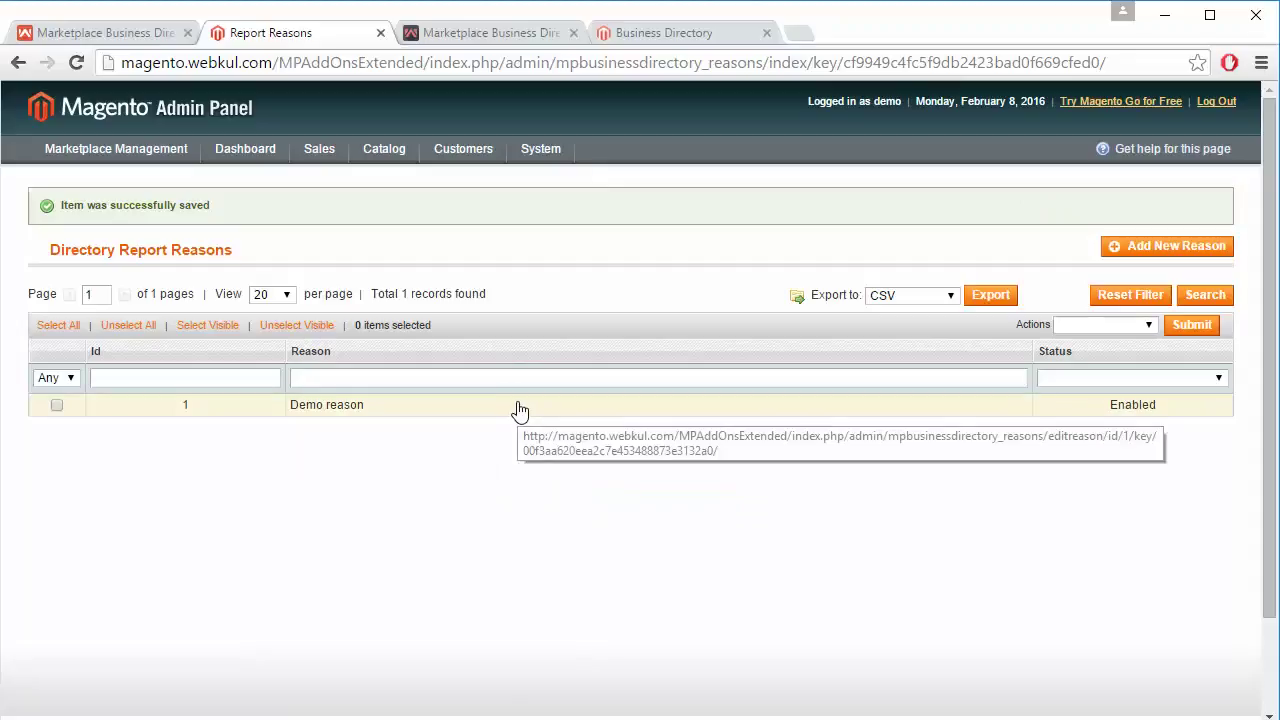
Delete the Demo reason record using the bulk Delete action and confirm.
{"action": "left_click", "coordinate": [56, 405]}
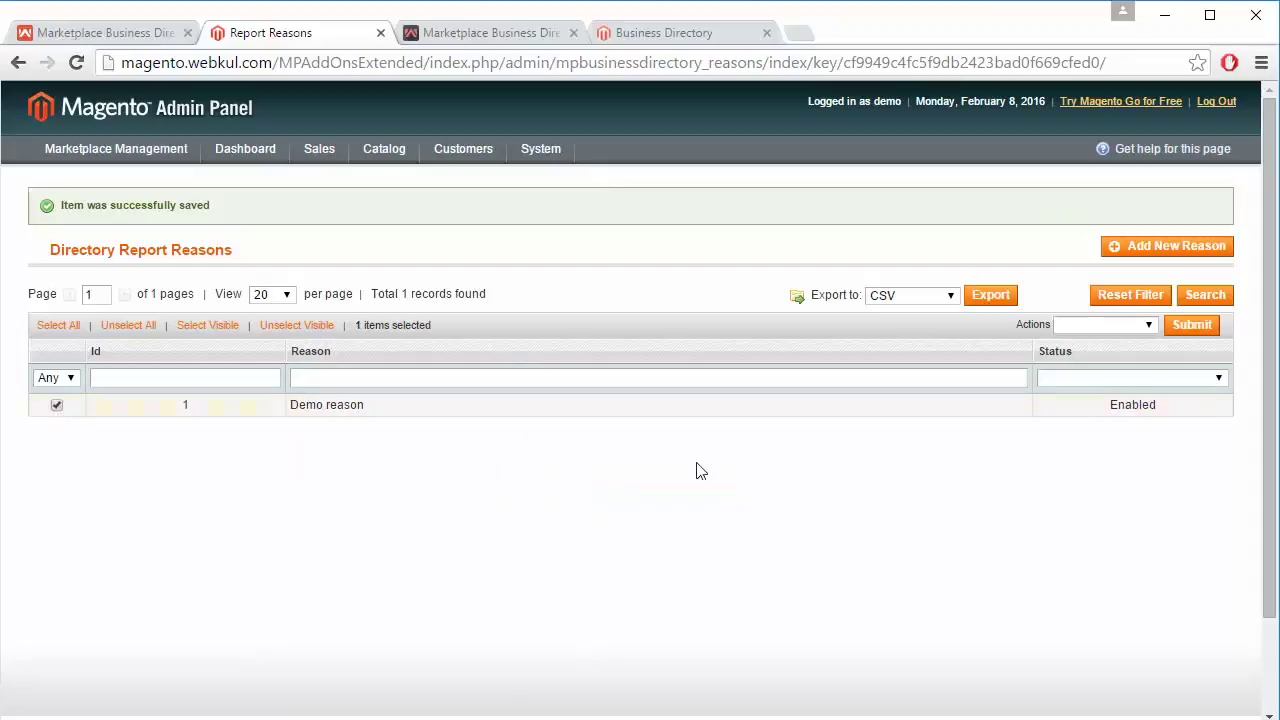
{"action": "left_click", "coordinate": [1148, 325]}
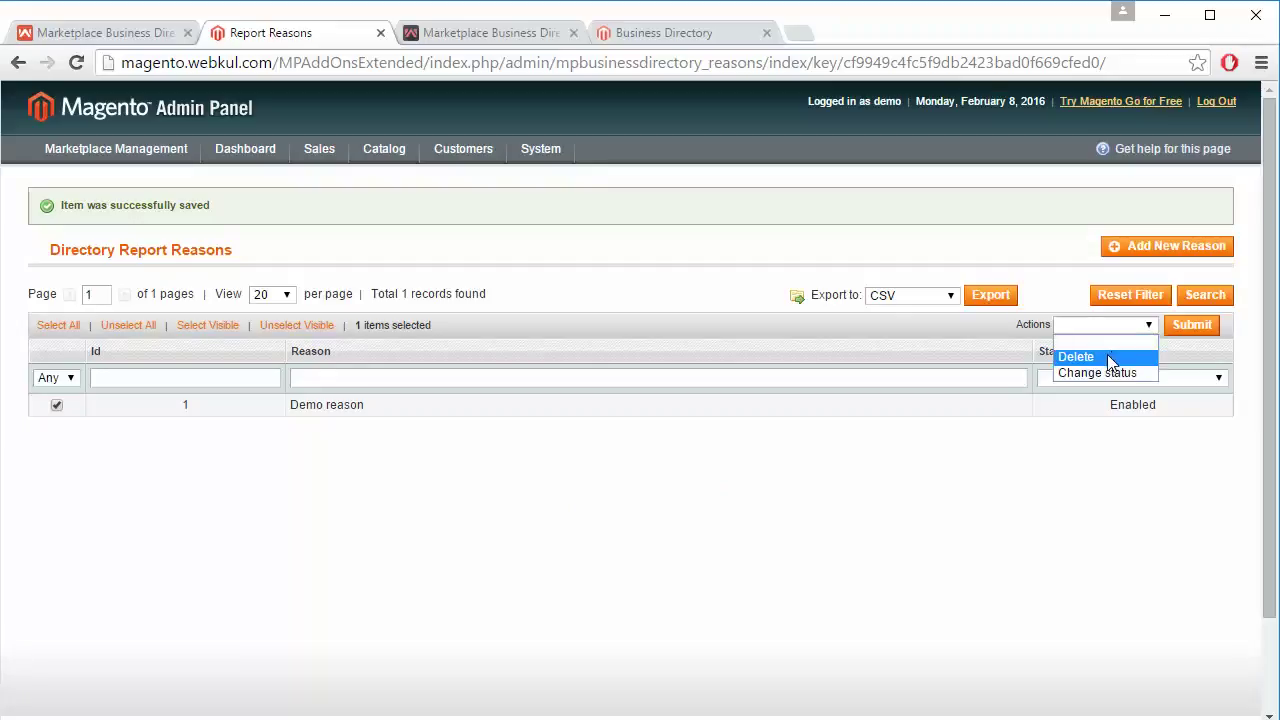
{"action": "left_click", "coordinate": [1106, 357]}
{"action": "left_click", "coordinate": [1213, 334]}
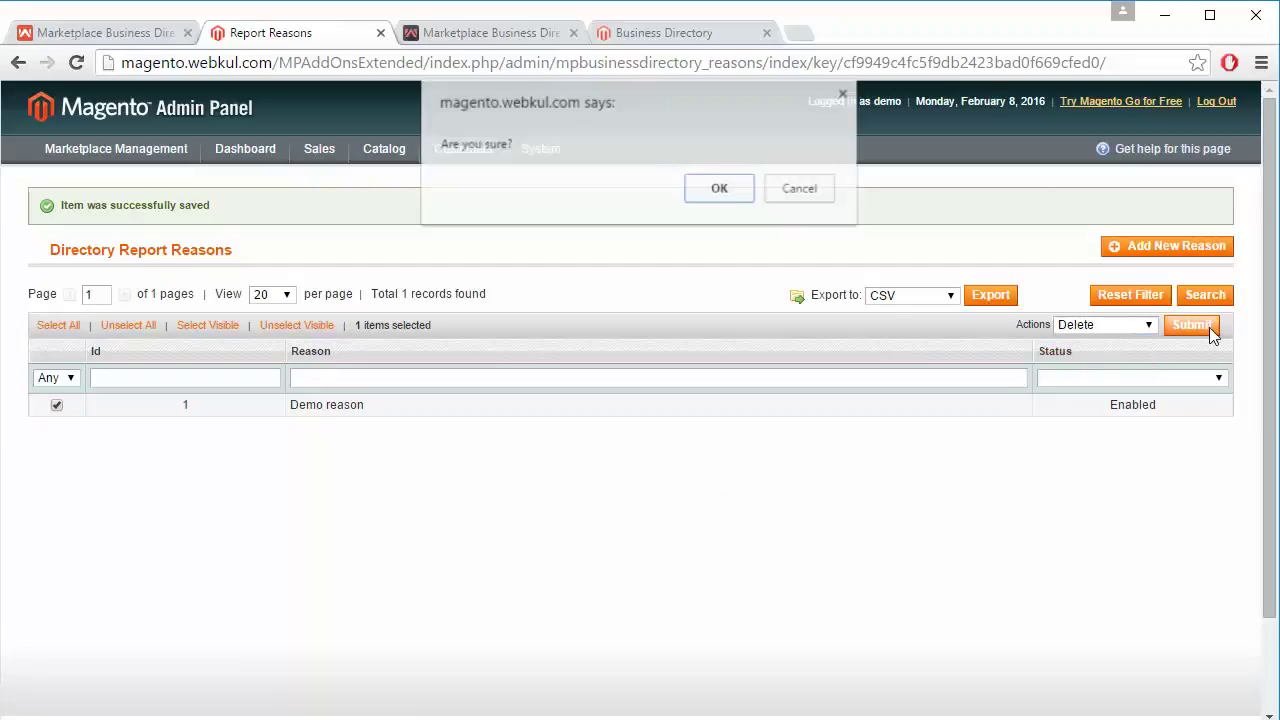
{"action": "left_click", "coordinate": [720, 190]}
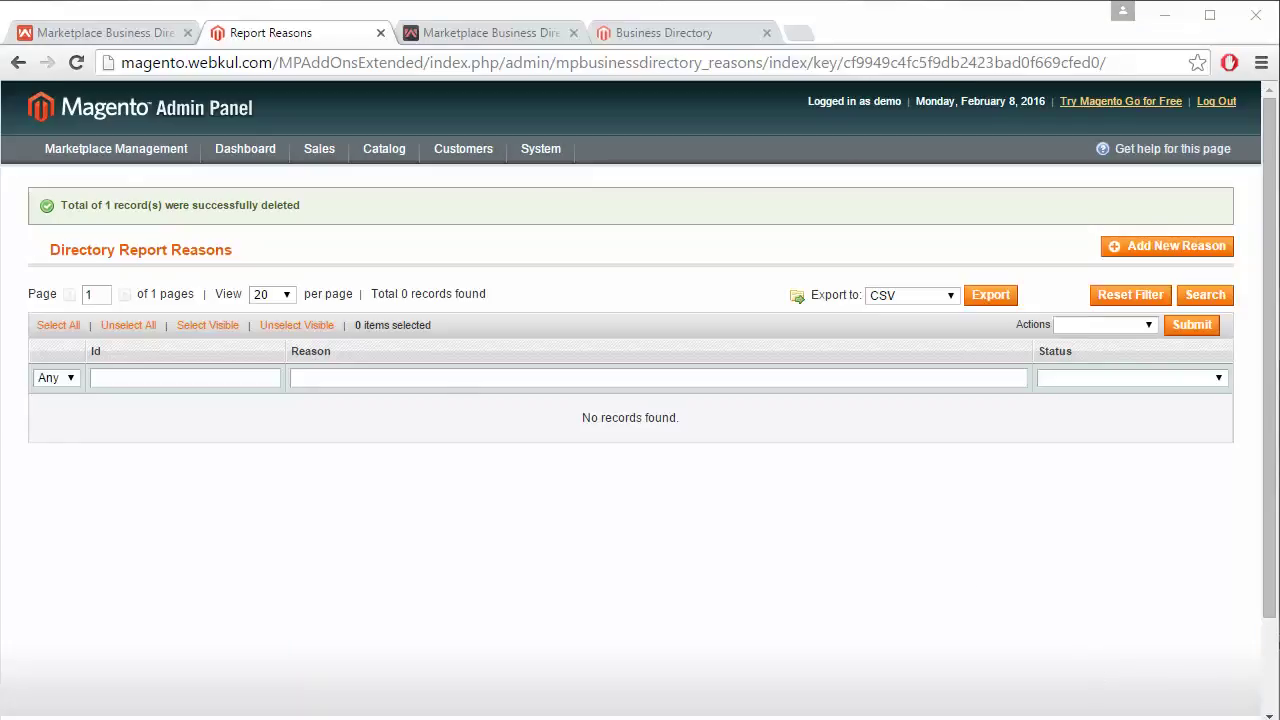
Go to Manage Group For Directory and open the Gold group for editing.
{"action": "mouse_move", "coordinate": [147, 140]}
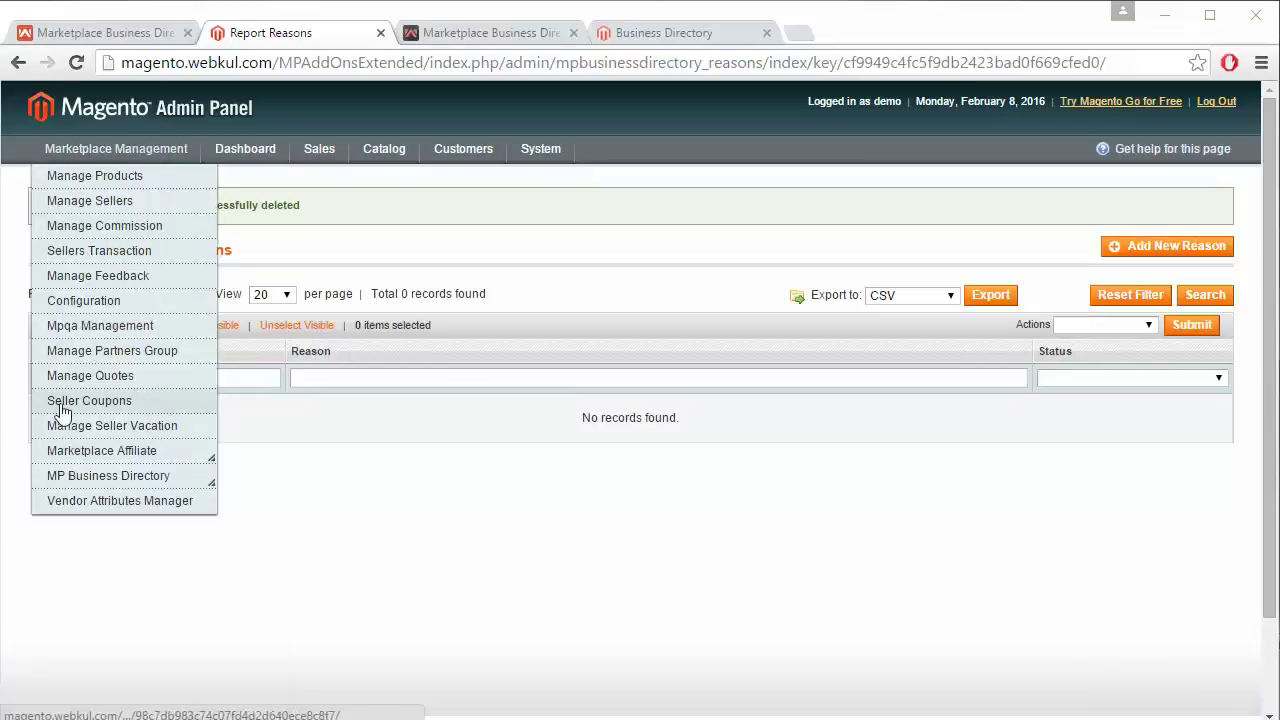
{"action": "mouse_move", "coordinate": [105, 476]}
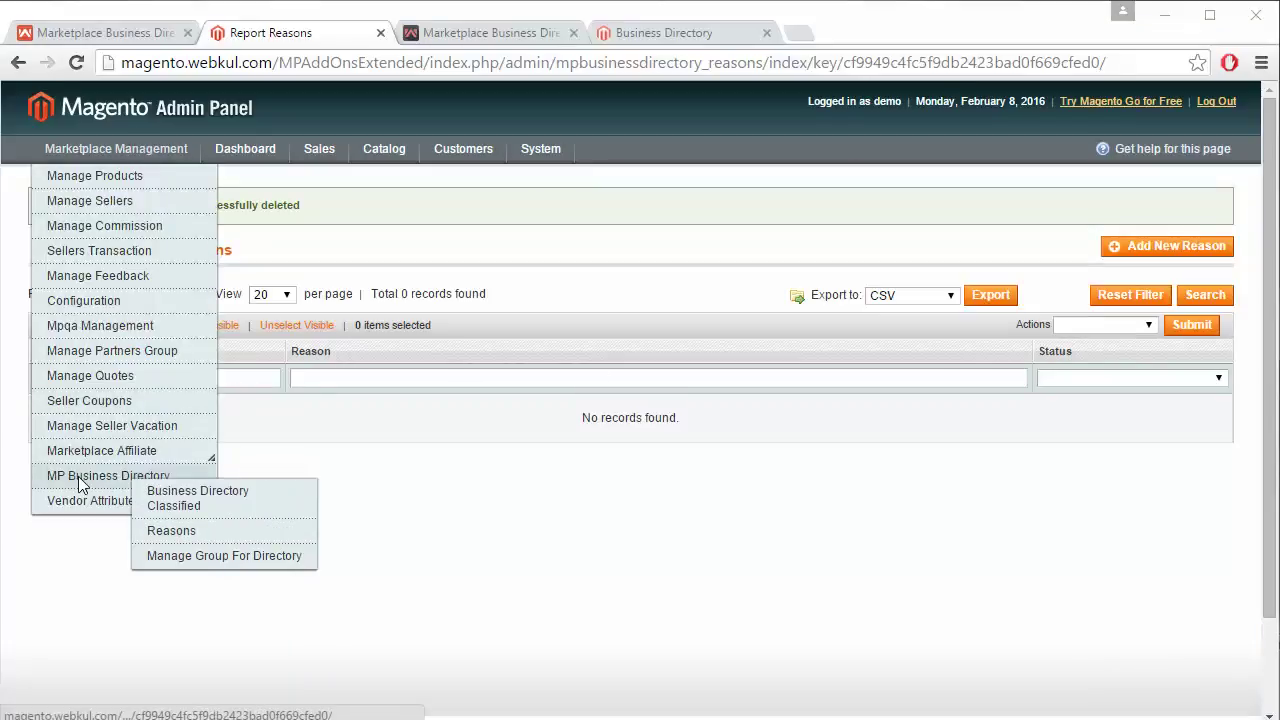
{"action": "left_click", "coordinate": [190, 571]}
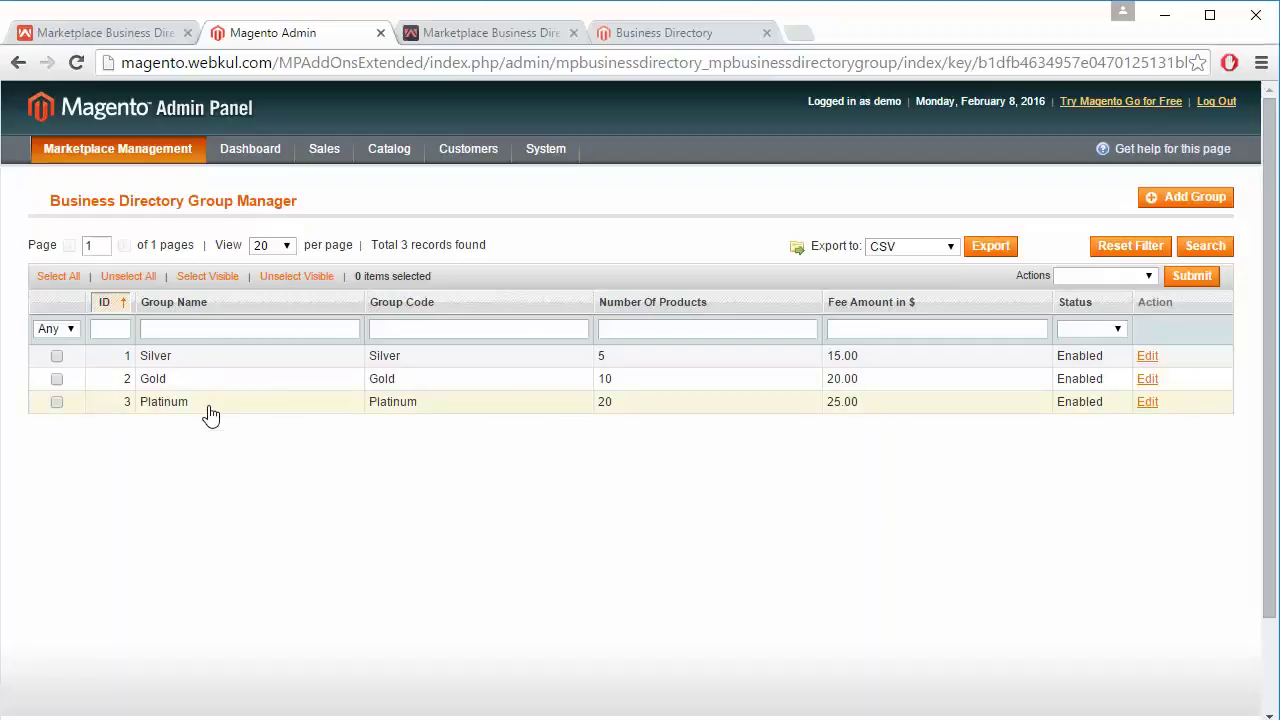
{"action": "left_click", "coordinate": [266, 388]}
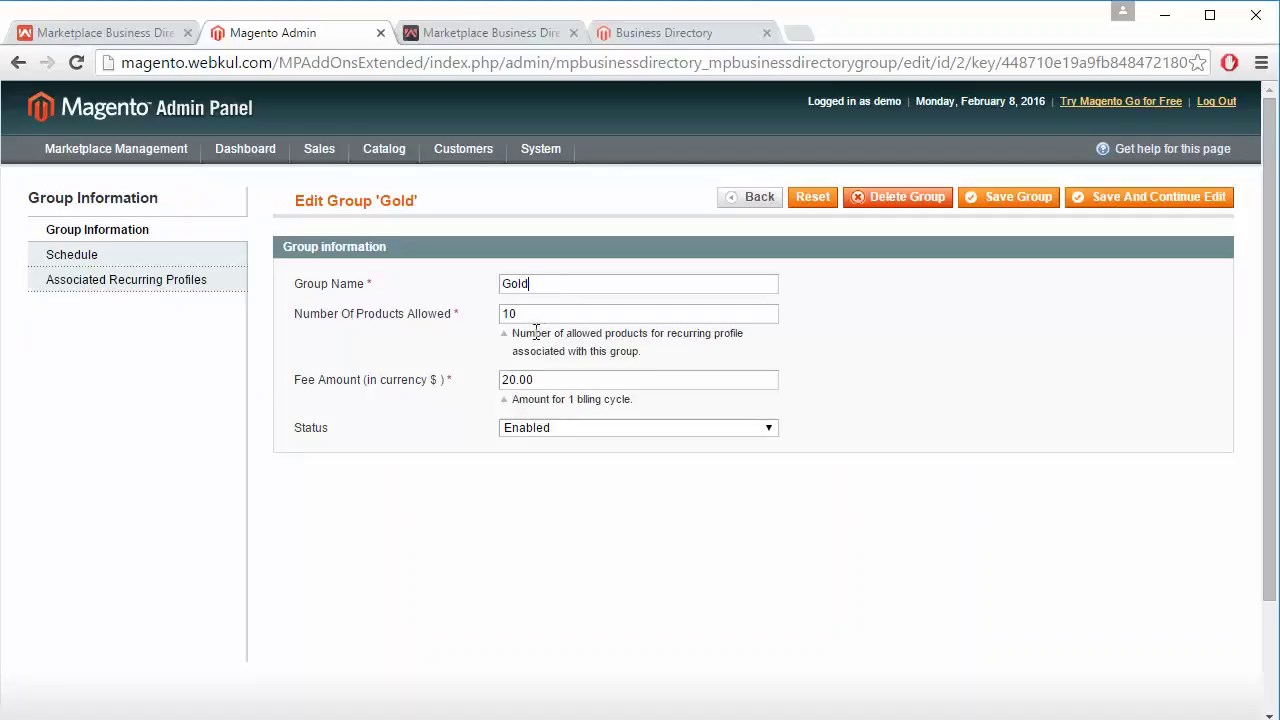
Confirm Gold stays Enabled, review its Schedule tab, then view its zero recurring profiles.
{"action": "left_click", "coordinate": [571, 430]}
{"action": "left_click", "coordinate": [571, 428]}
{"action": "left_click", "coordinate": [571, 428]}
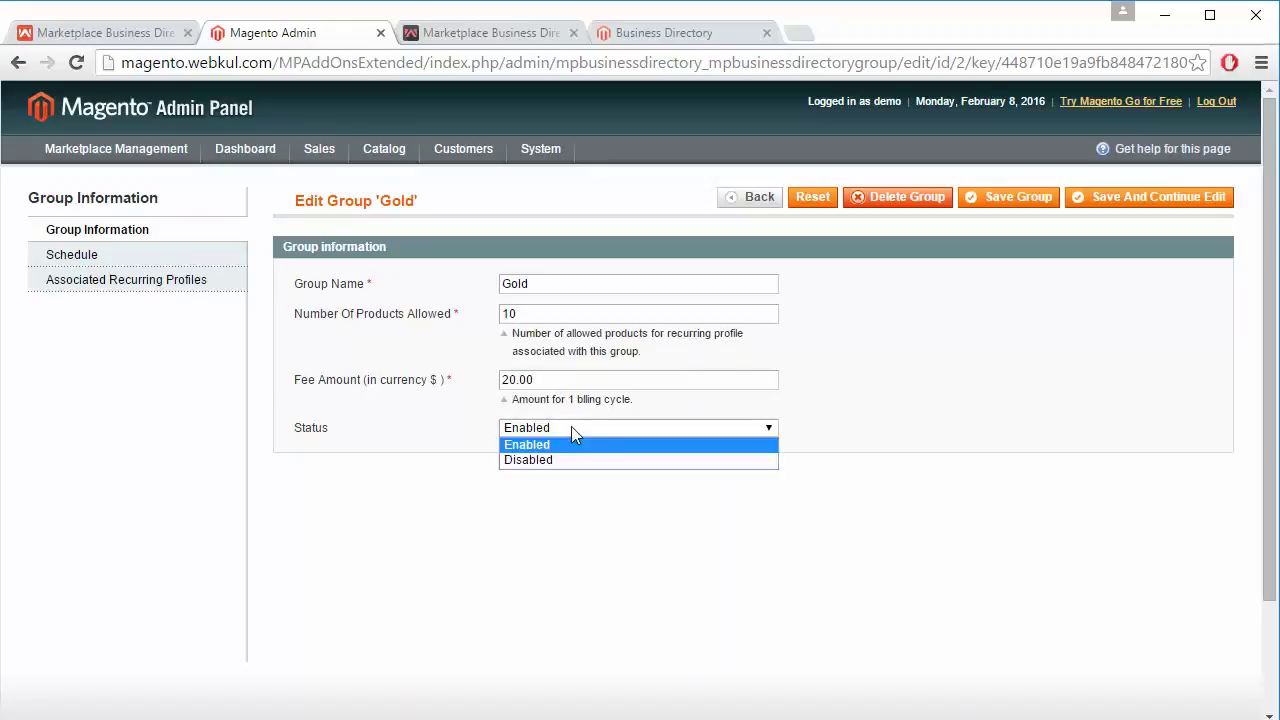
{"action": "left_click", "coordinate": [80, 256]}
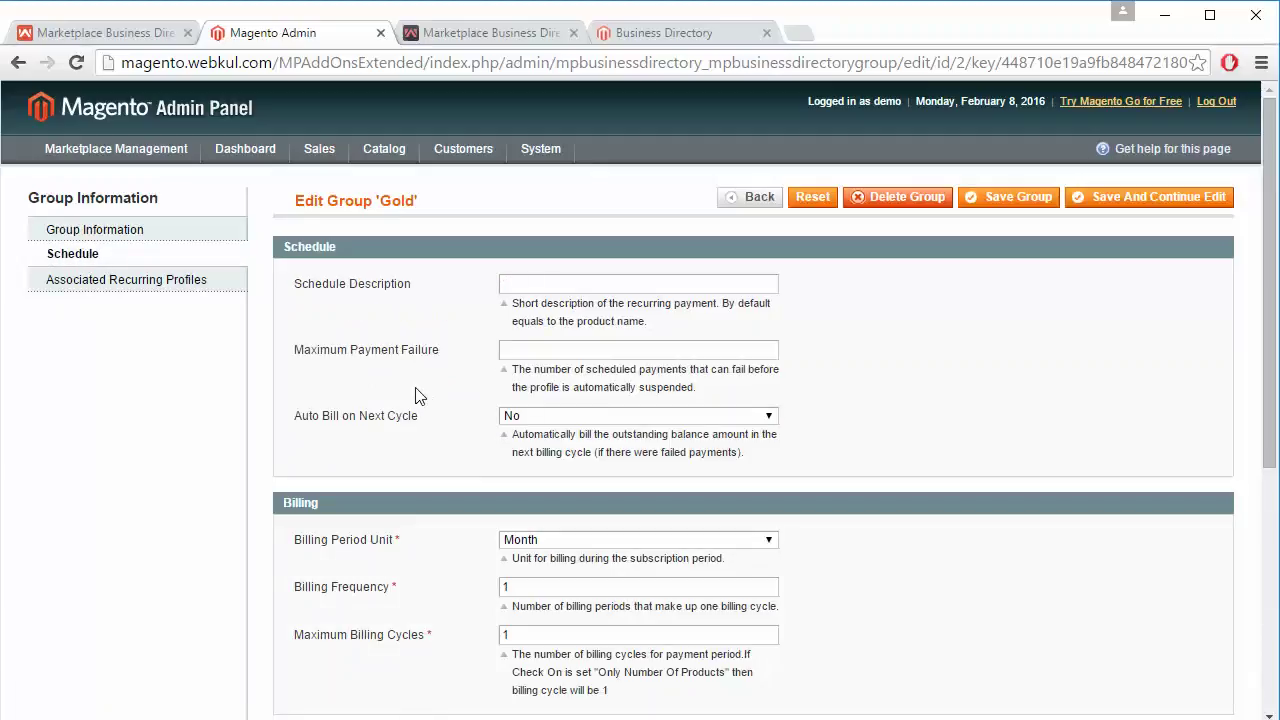
{"action": "scroll", "coordinate": [465, 401], "scroll_direction": "down", "scroll_amount": 3}
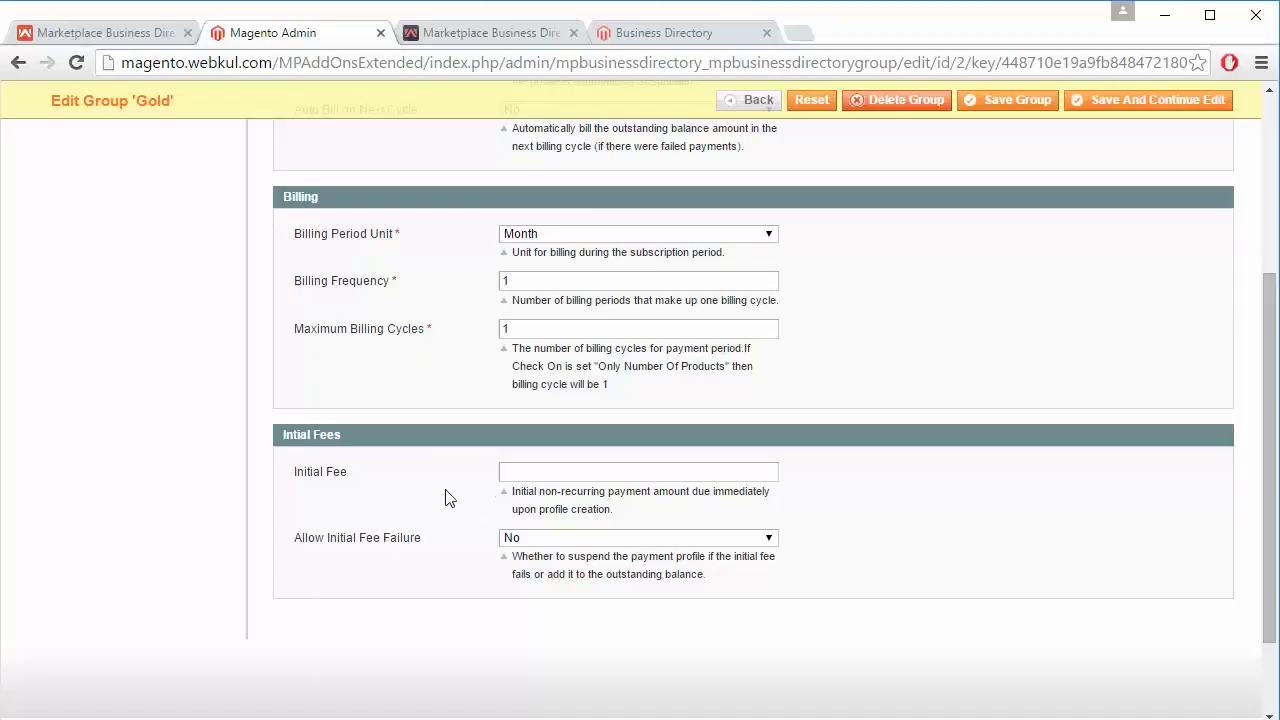
{"action": "scroll", "coordinate": [190, 459], "scroll_direction": "up", "scroll_amount": 3}
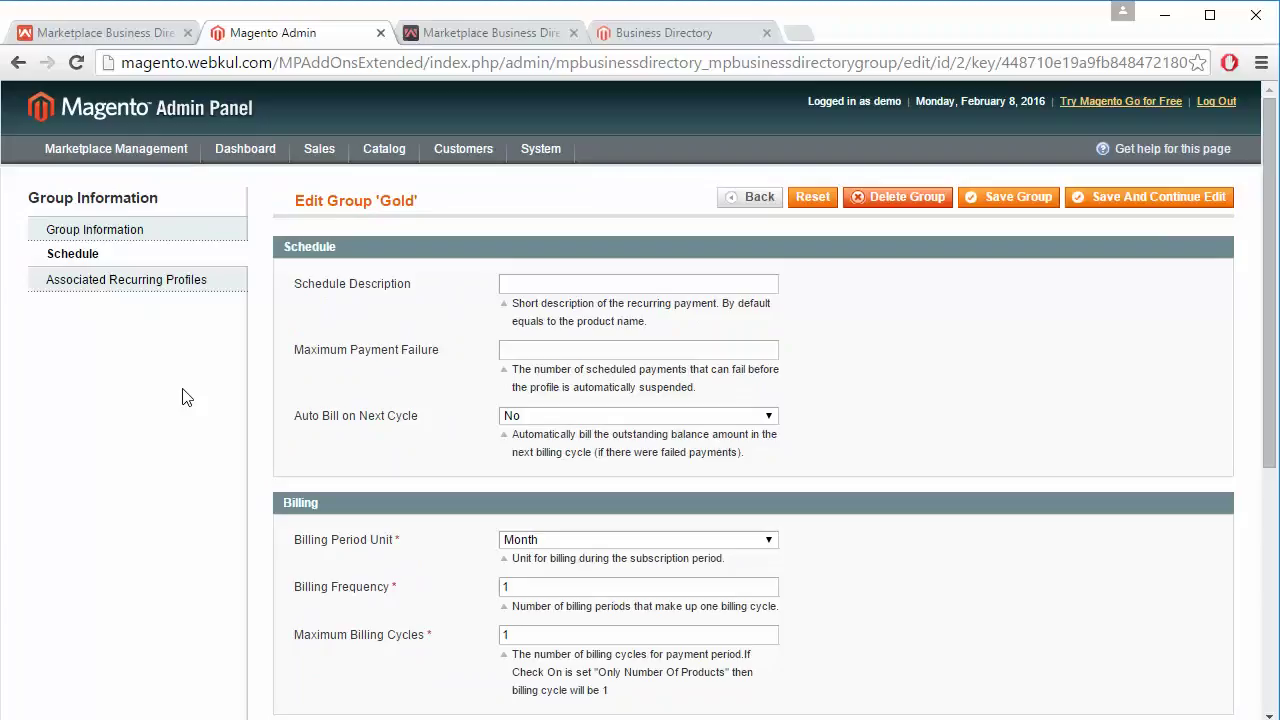
{"action": "left_click", "coordinate": [188, 298]}
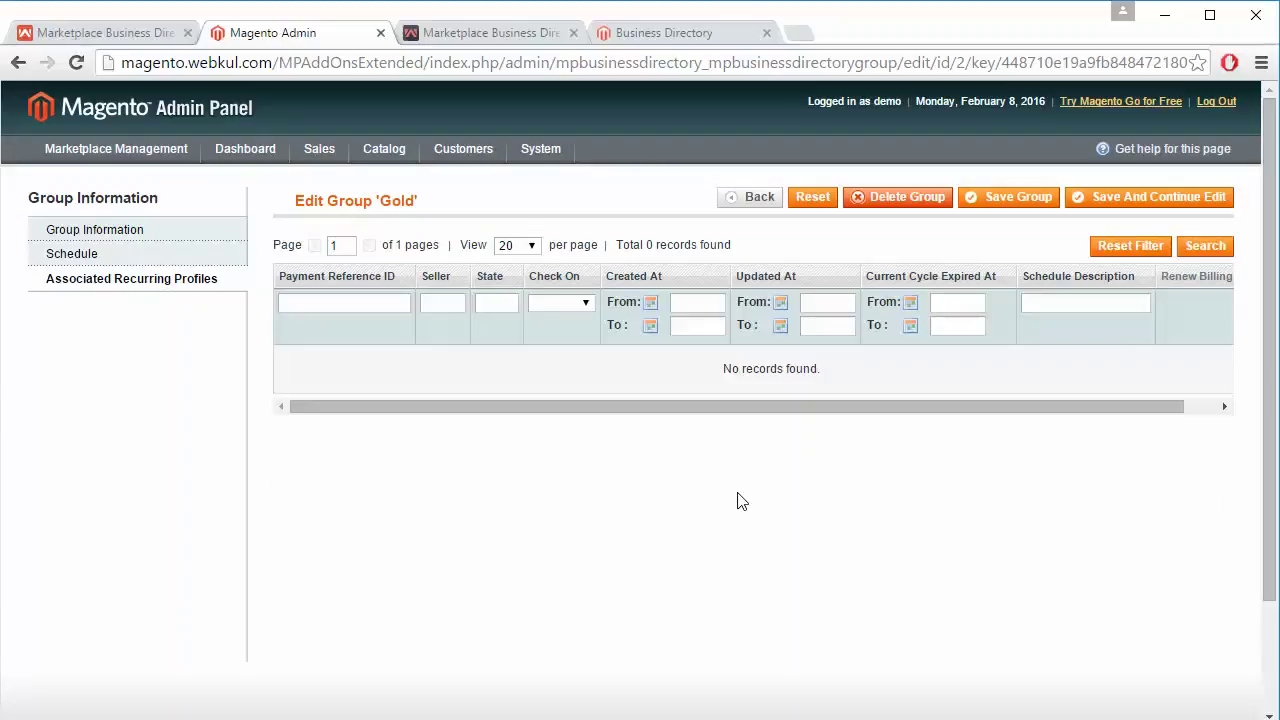
Save the Gold group, then start a new group and view its empty Schedule fields.
{"action": "left_click", "coordinate": [1010, 198]}
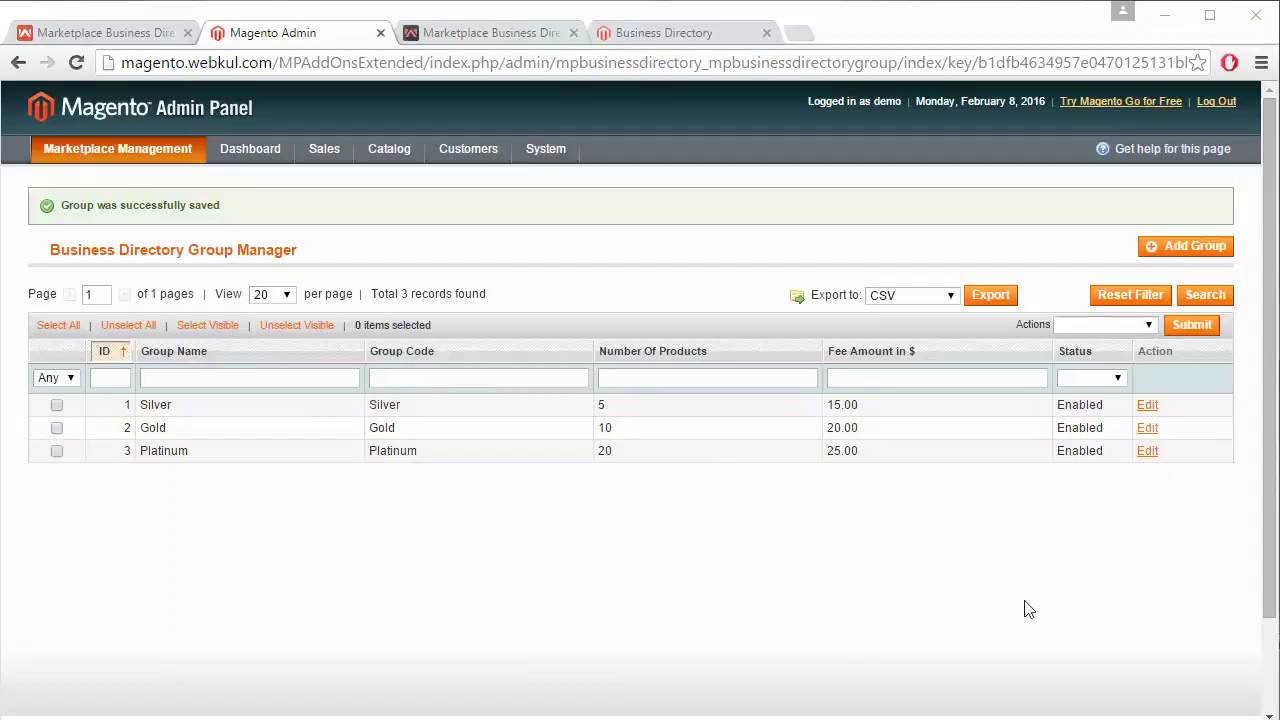
{"action": "left_click", "coordinate": [1182, 248]}
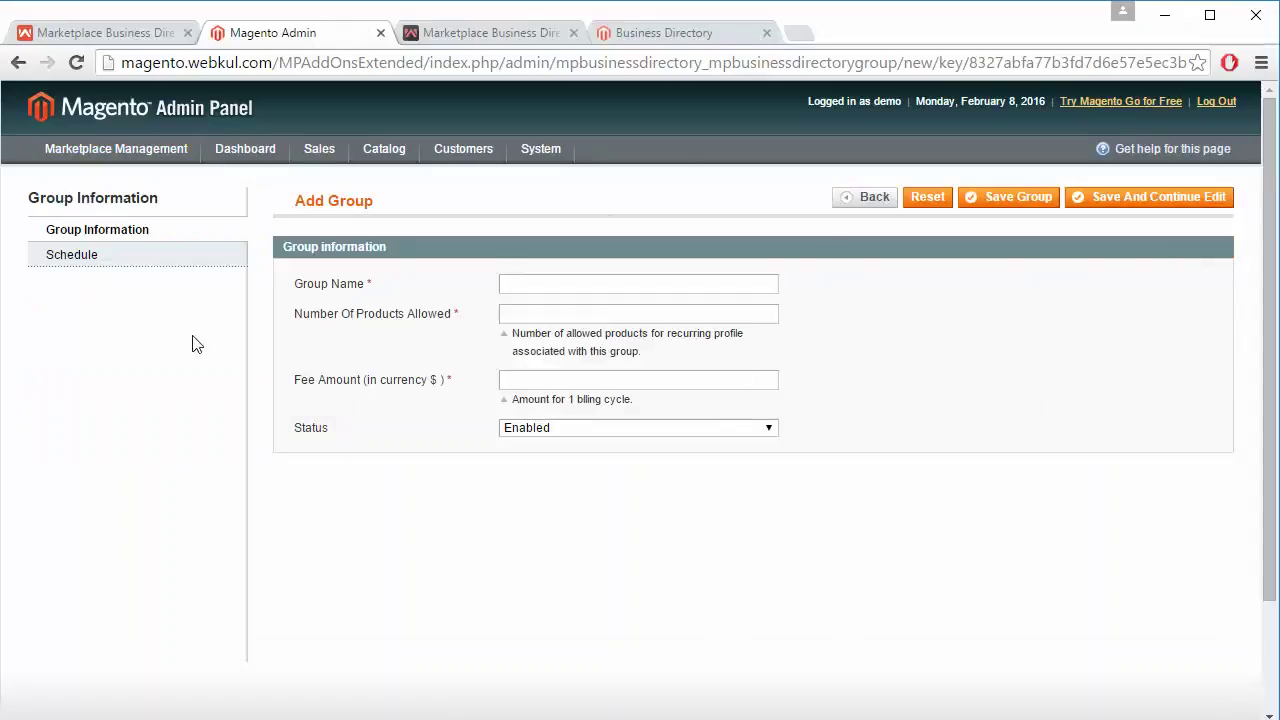
{"action": "left_click", "coordinate": [160, 257]}
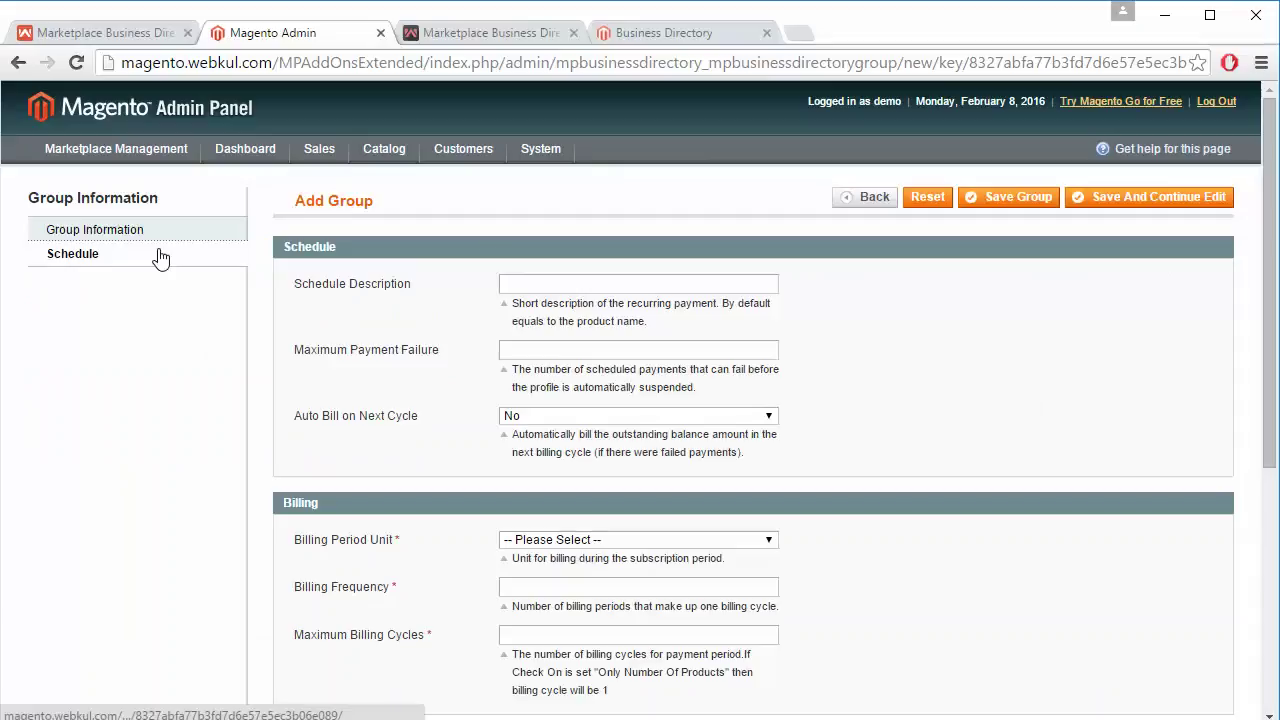
{"action": "scroll", "coordinate": [434, 384], "scroll_direction": "down", "scroll_amount": 1}
{"action": "scroll", "coordinate": [433, 382], "scroll_direction": "down", "scroll_amount": 1}
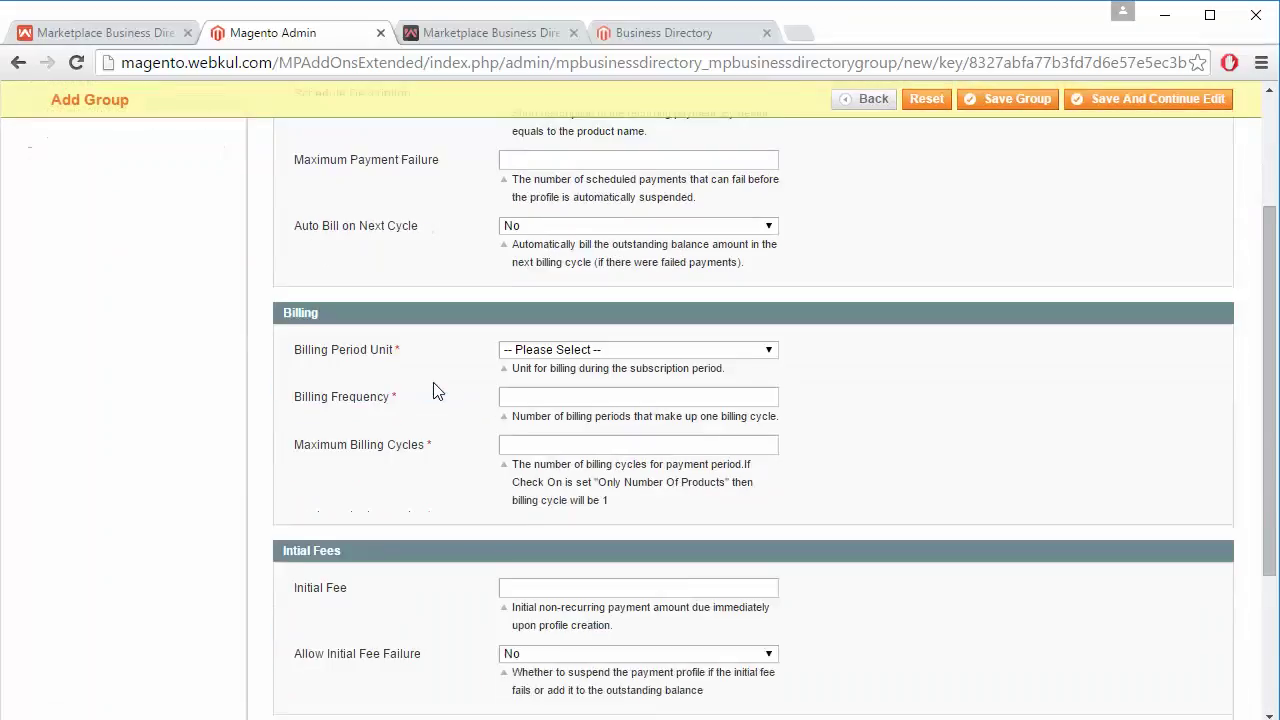
{"action": "scroll", "coordinate": [434, 391], "scroll_direction": "up", "scroll_amount": 2}
{"action": "scroll", "coordinate": [868, 593], "scroll_direction": "down", "scroll_amount": 5}
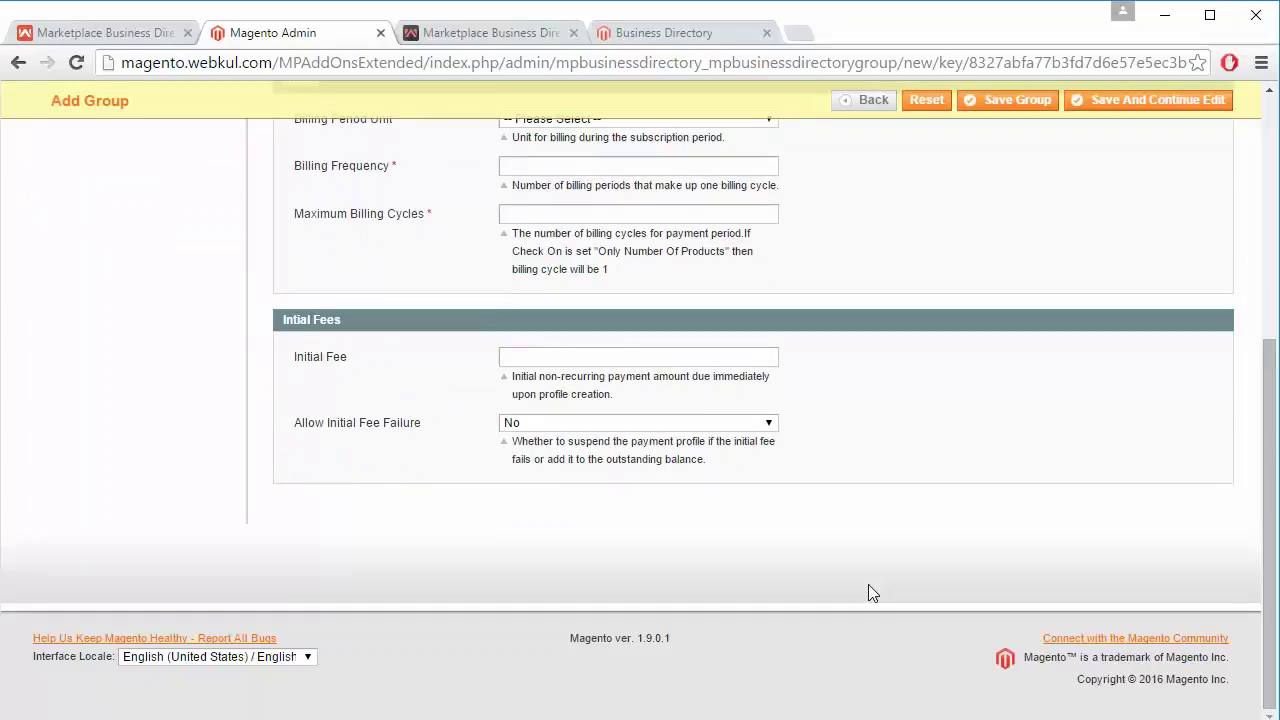
{"action": "scroll", "coordinate": [868, 593], "scroll_direction": "up", "scroll_amount": 5}
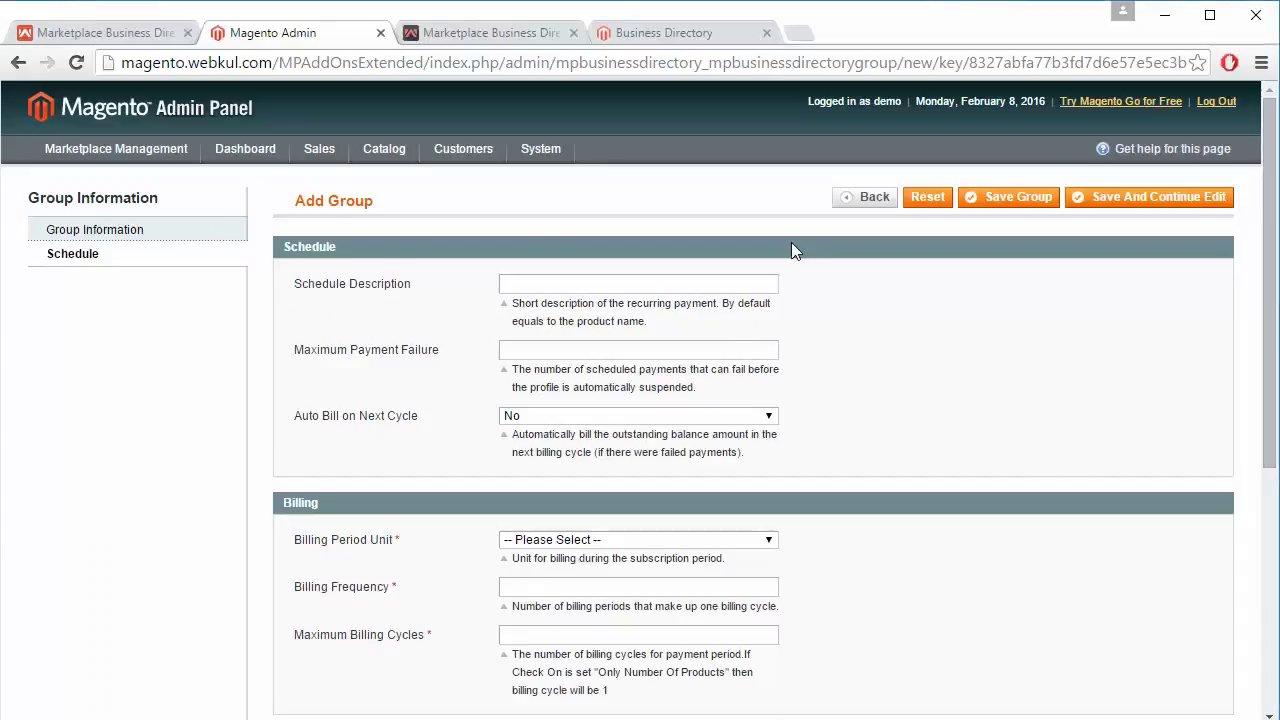
Switch to the storefront business directory page and go to the customer login page.
{"action": "left_click", "coordinate": [651, 34]}
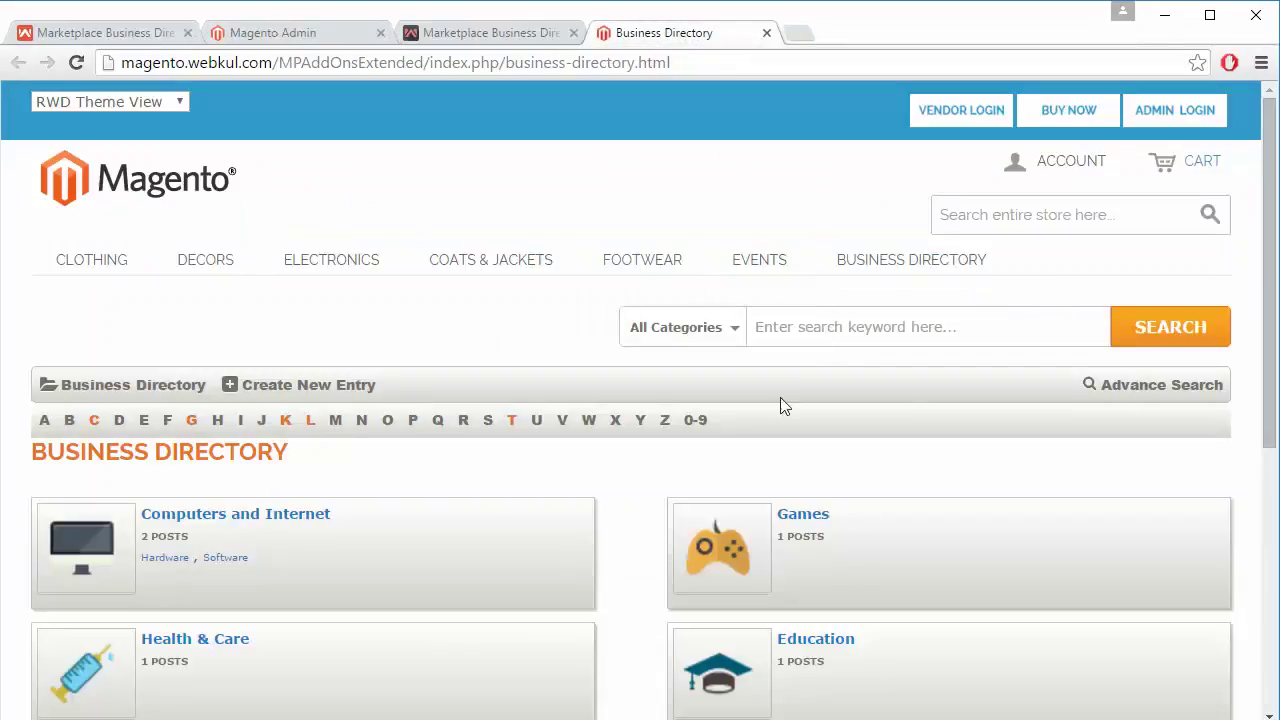
{"action": "scroll", "coordinate": [535, 372], "scroll_direction": "down", "scroll_amount": 5}
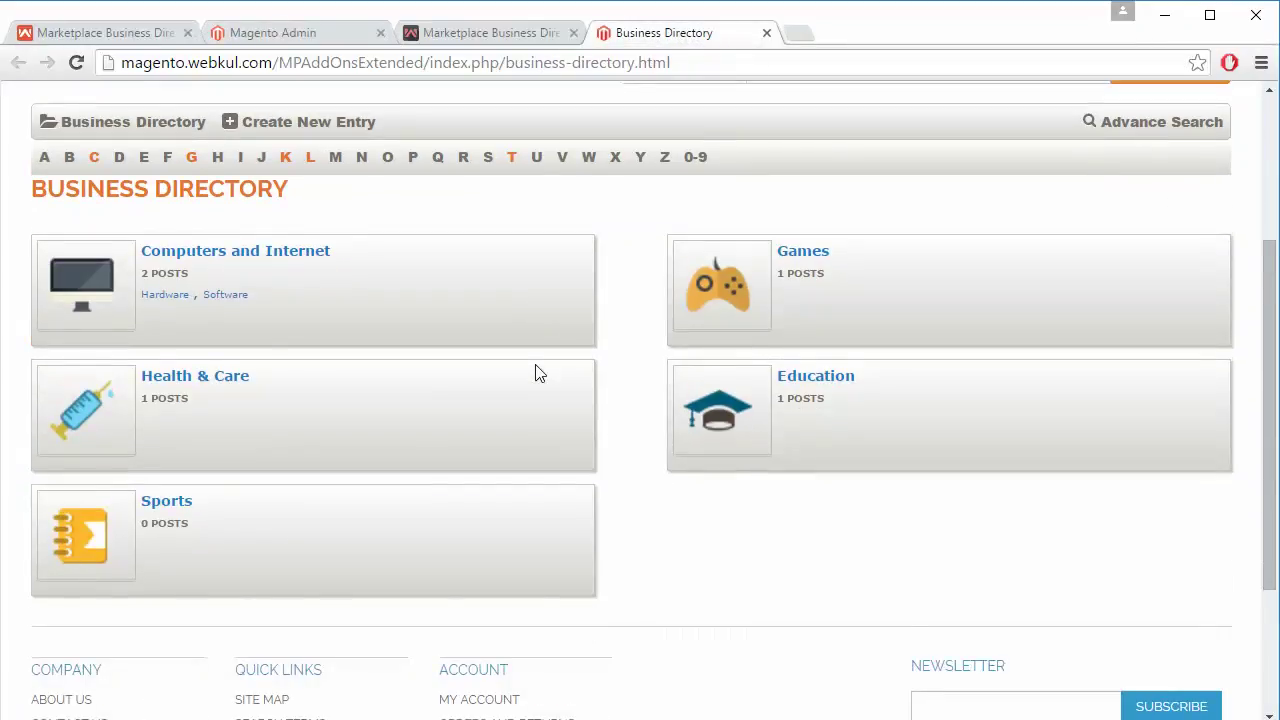
{"action": "scroll", "coordinate": [535, 368], "scroll_direction": "up", "scroll_amount": 5}
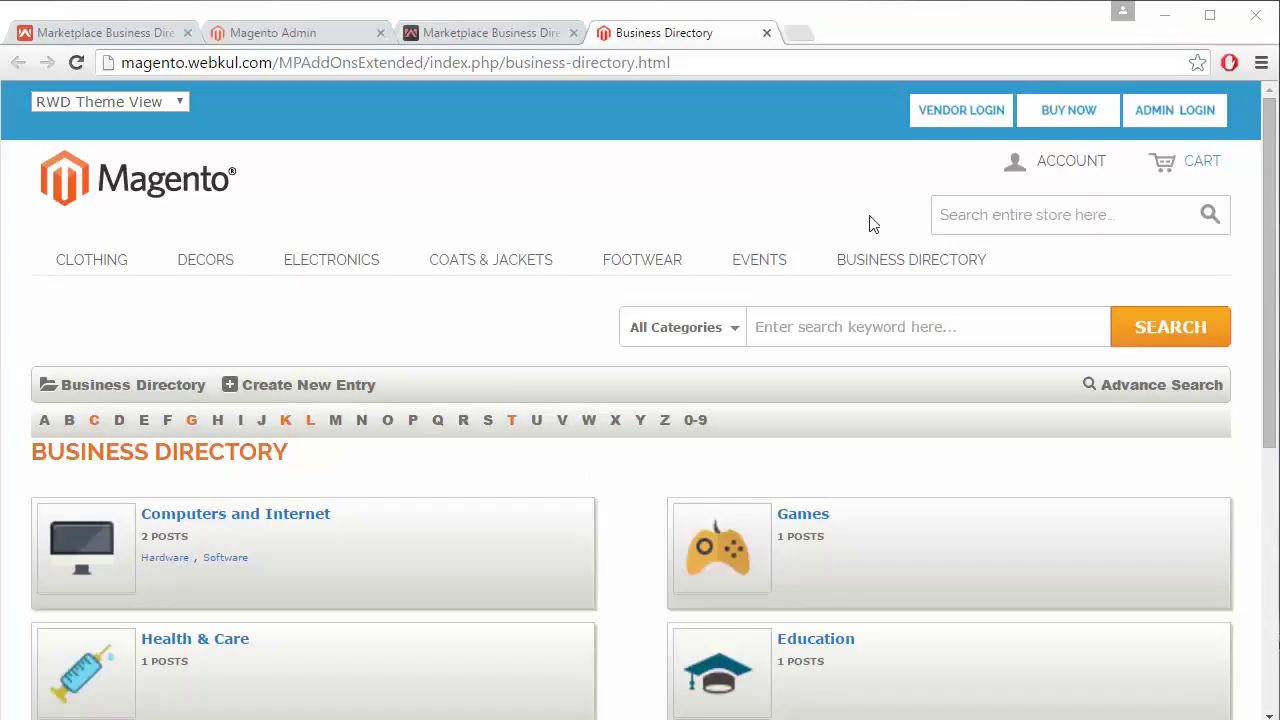
{"action": "left_click", "coordinate": [1075, 170]}
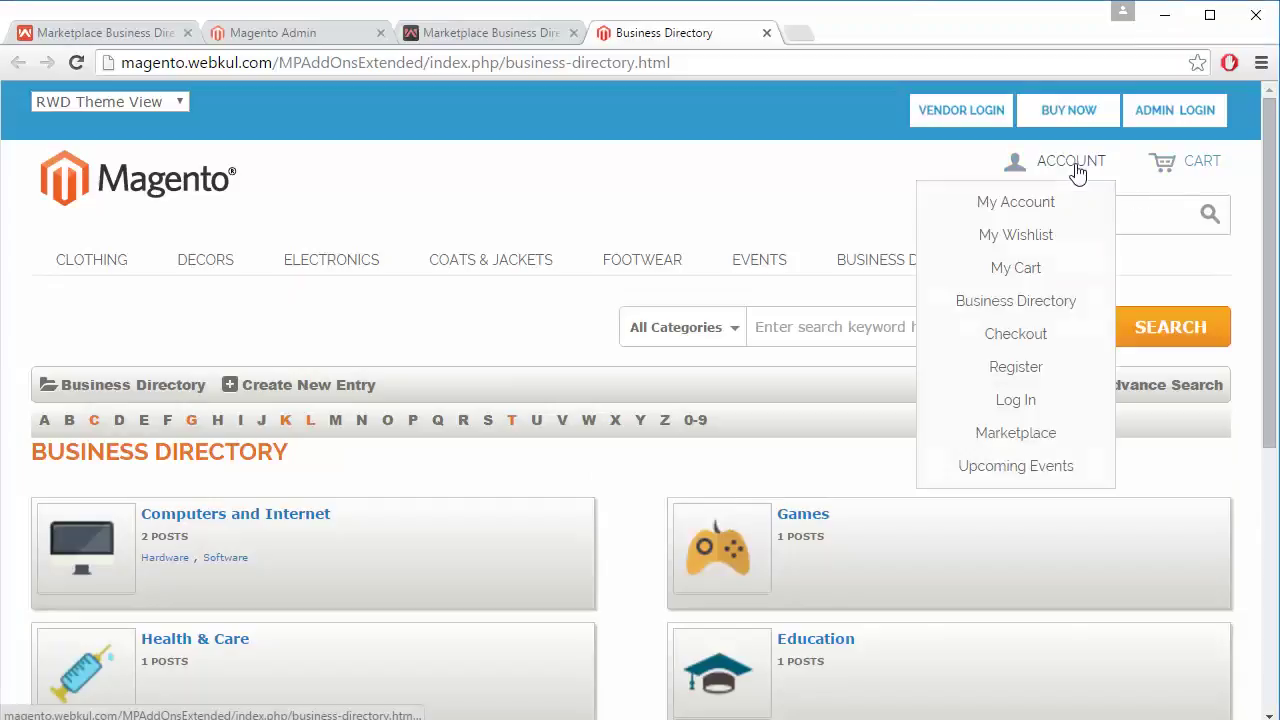
{"action": "left_click", "coordinate": [1017, 403]}
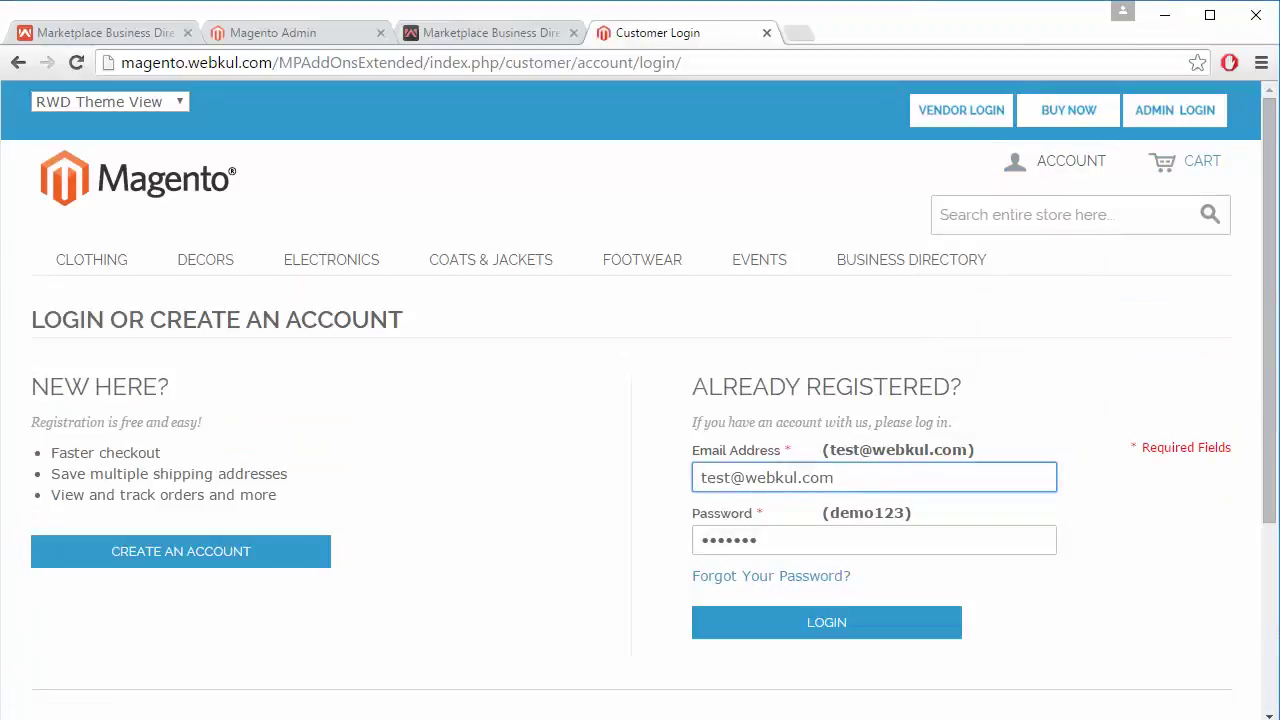
Submit the customer login and scroll through the My Account dashboard.
{"action": "key", "text": "Return"}
{"action": "scroll", "coordinate": [495, 543], "scroll_direction": "down", "scroll_amount": 3}
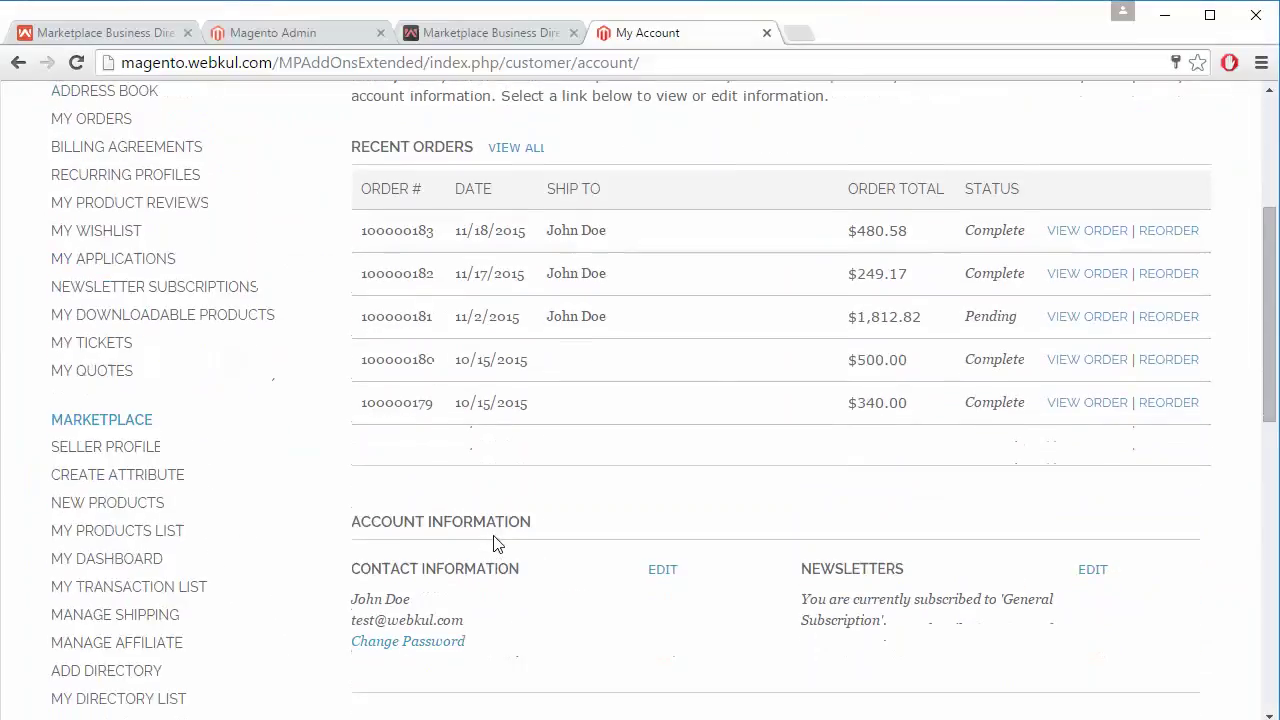
{"action": "scroll", "coordinate": [495, 543], "scroll_direction": "down", "scroll_amount": 5}
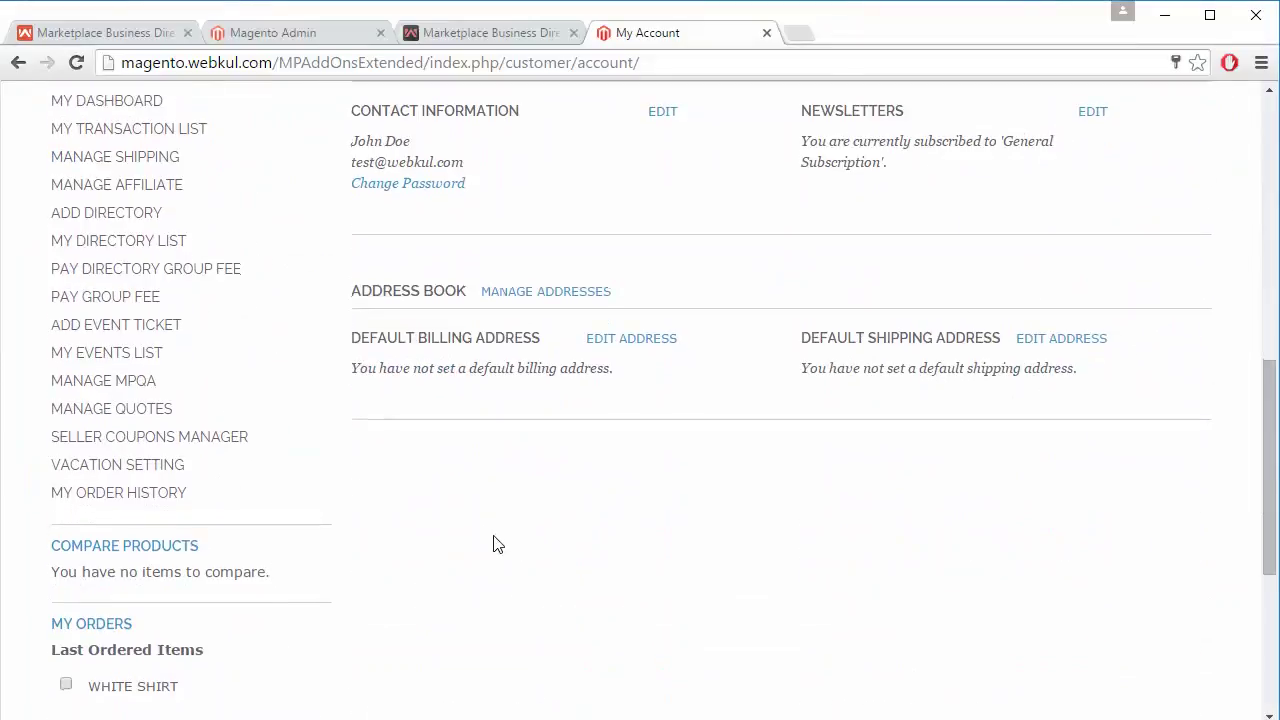
{"action": "scroll", "coordinate": [495, 543], "scroll_direction": "up", "scroll_amount": 4}
{"action": "scroll", "coordinate": [495, 543], "scroll_direction": "down", "scroll_amount": 1}
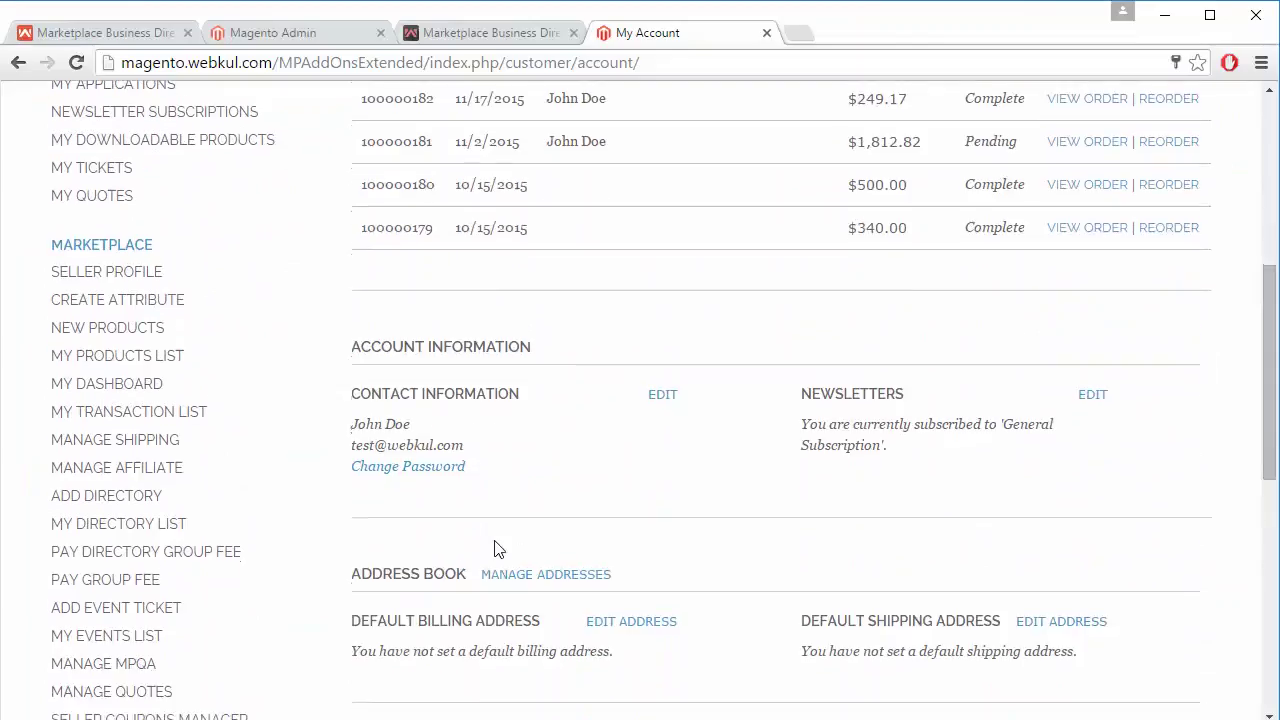
{"action": "scroll", "coordinate": [251, 429], "scroll_direction": "down", "scroll_amount": 2}
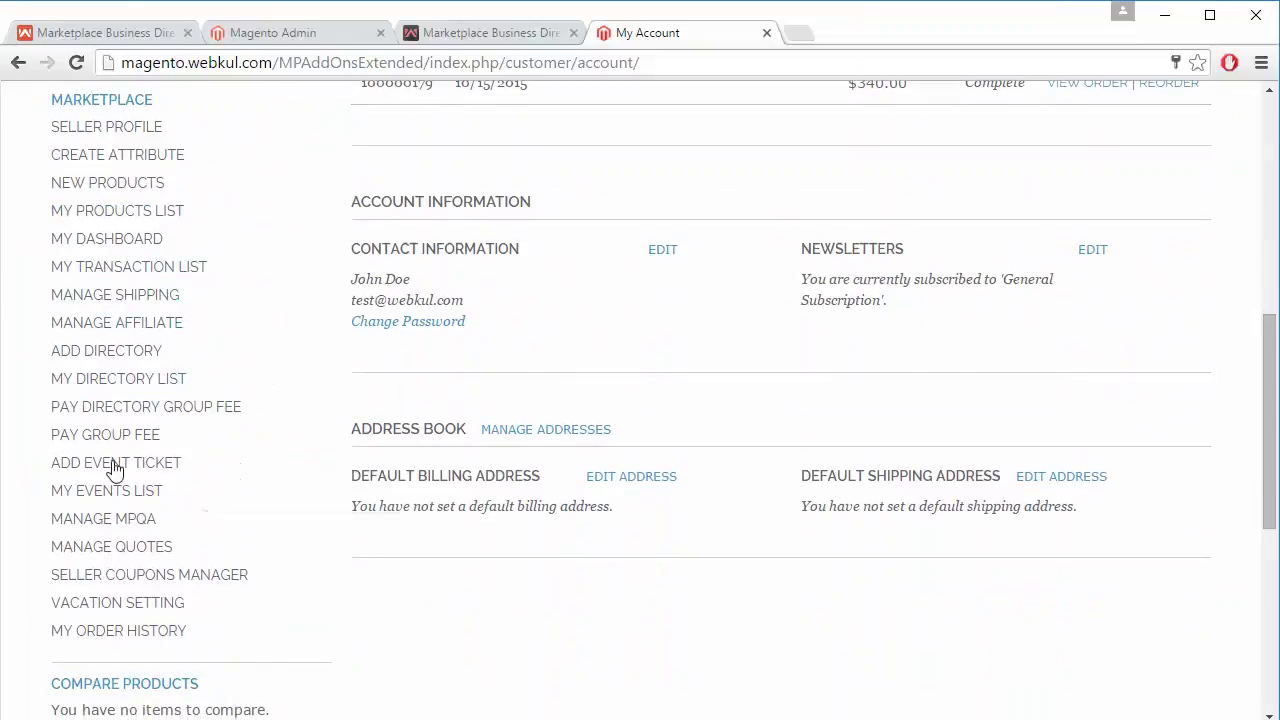
Open the Add New Directory form and reload the page.
{"action": "left_click", "coordinate": [129, 360]}
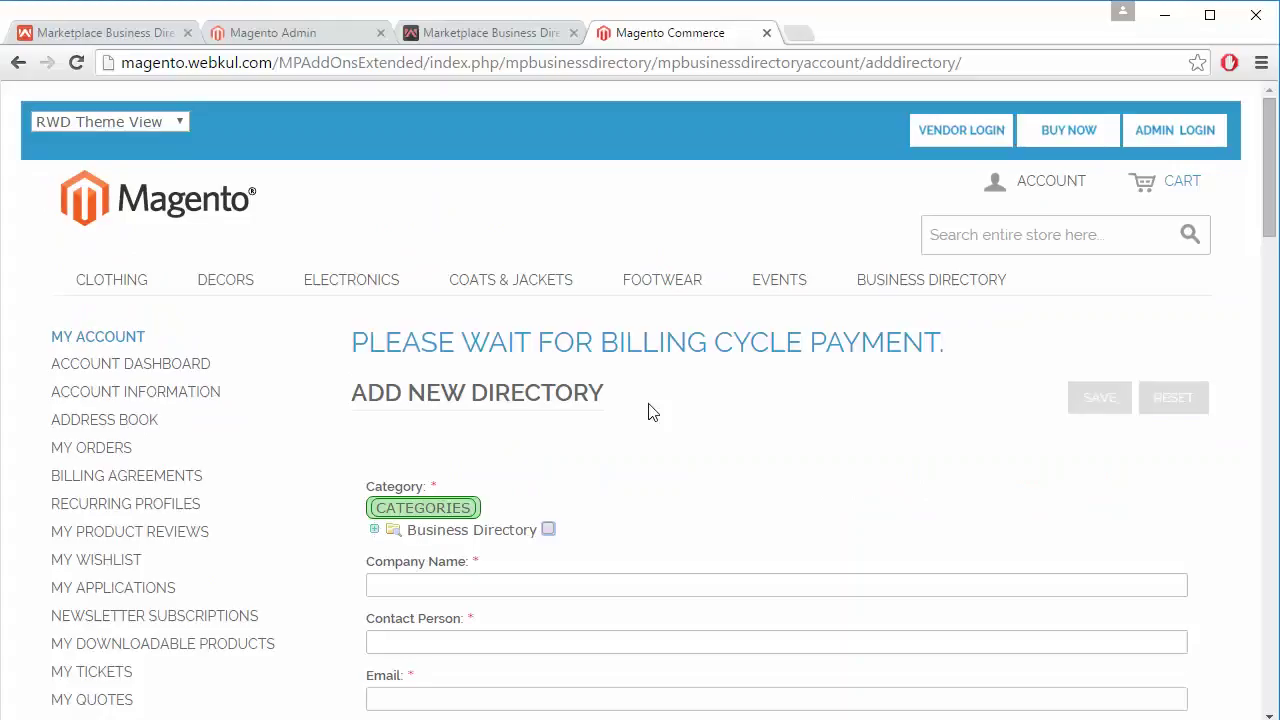
{"action": "scroll", "coordinate": [648, 412], "scroll_direction": "down", "scroll_amount": 2}
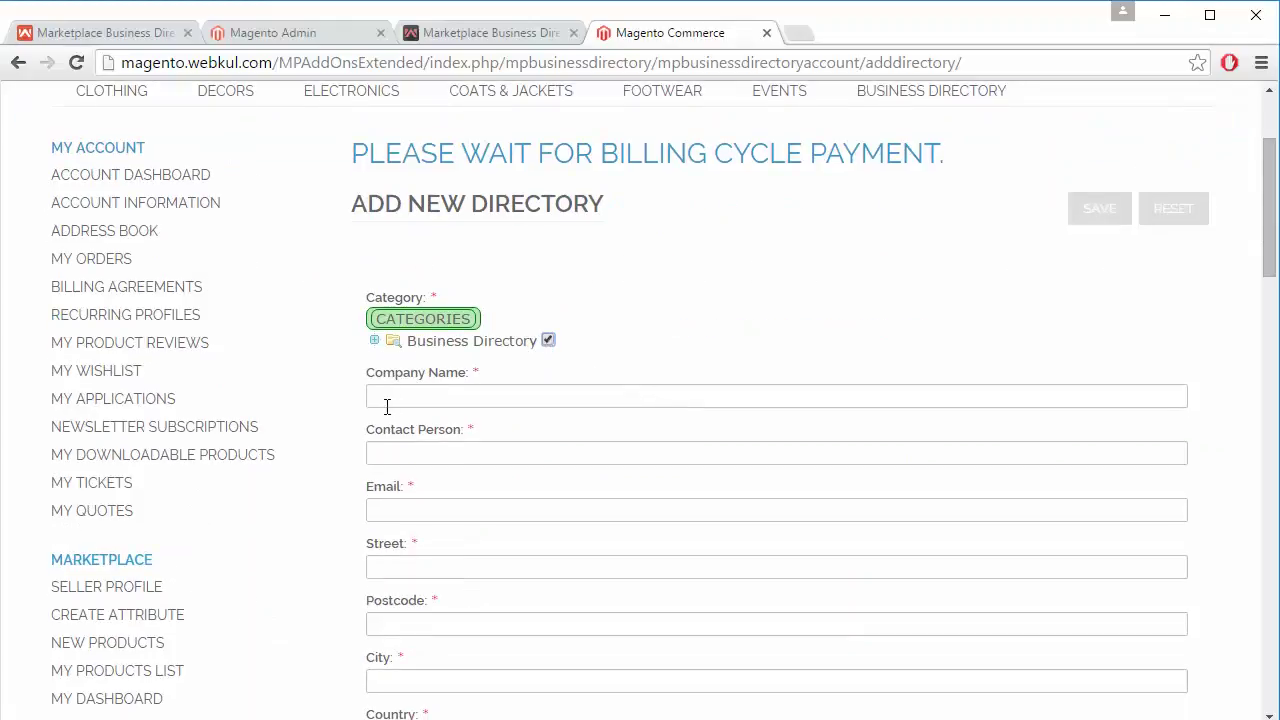
{"action": "scroll", "coordinate": [718, 313], "scroll_direction": "up", "scroll_amount": 2}
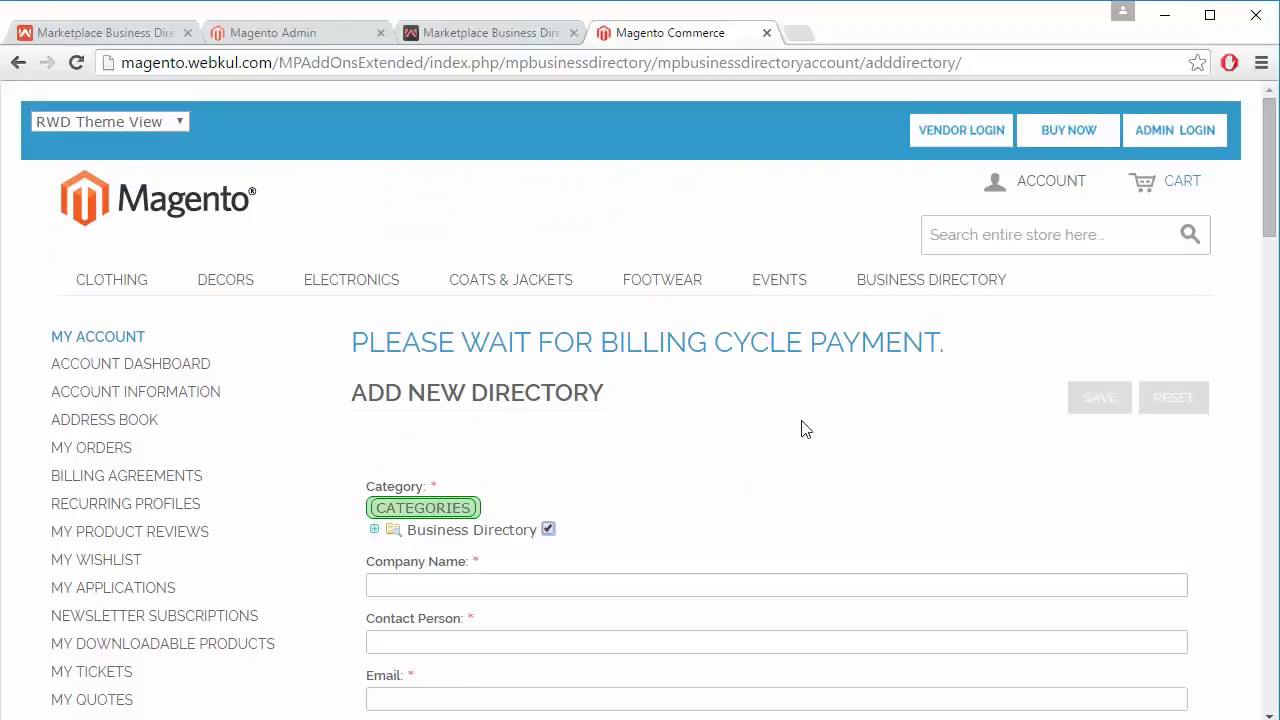
{"action": "scroll", "coordinate": [801, 429], "scroll_direction": "down", "scroll_amount": 2}
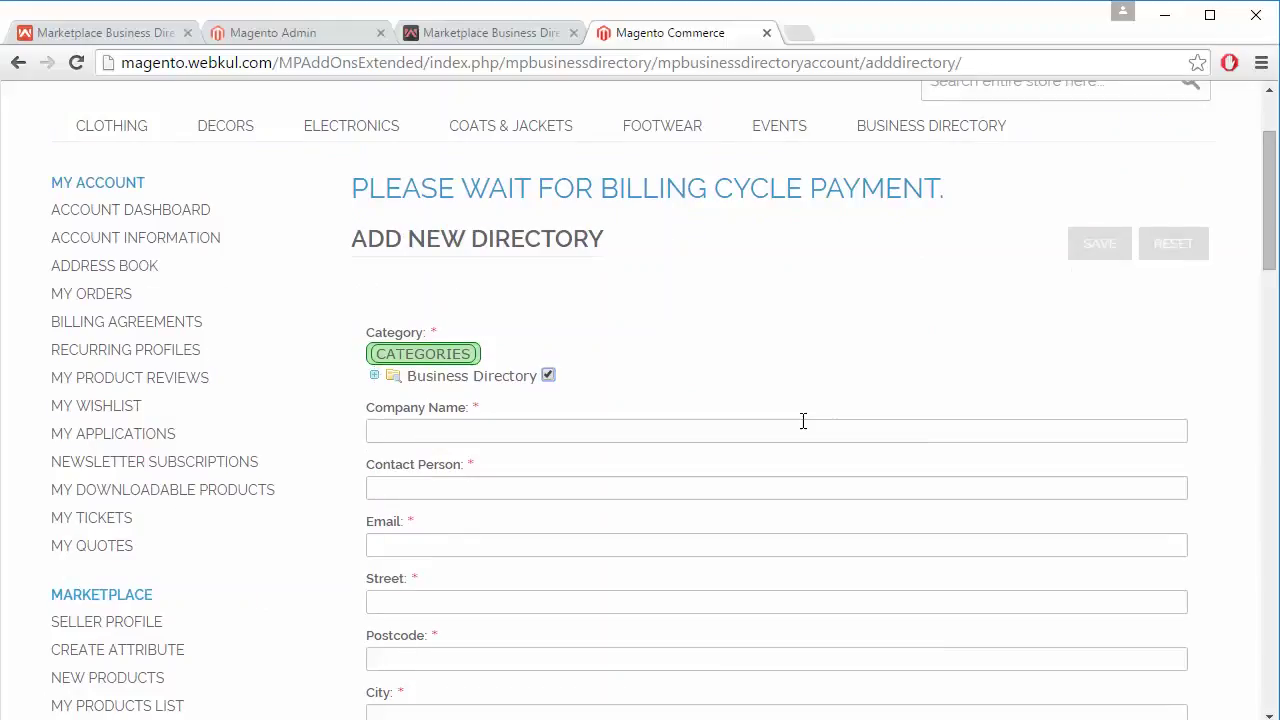
{"action": "scroll", "coordinate": [800, 425], "scroll_direction": "down", "scroll_amount": 5}
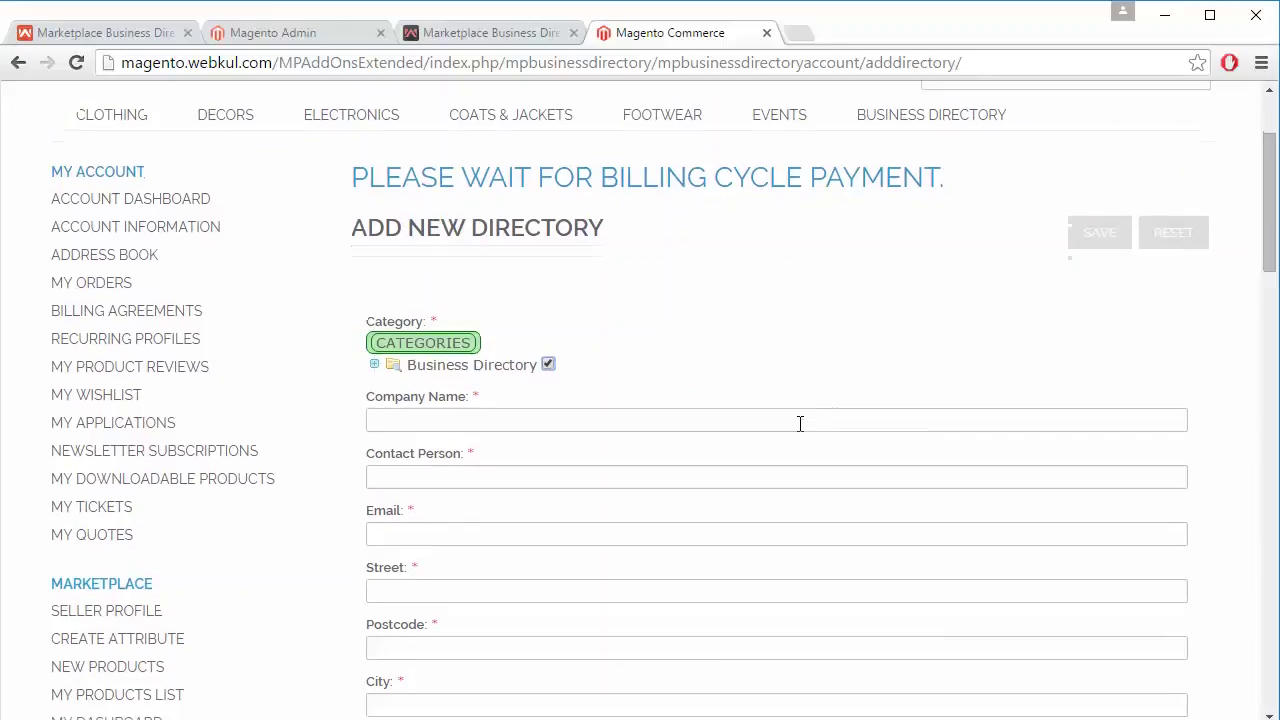
{"action": "key", "text": "F5"}
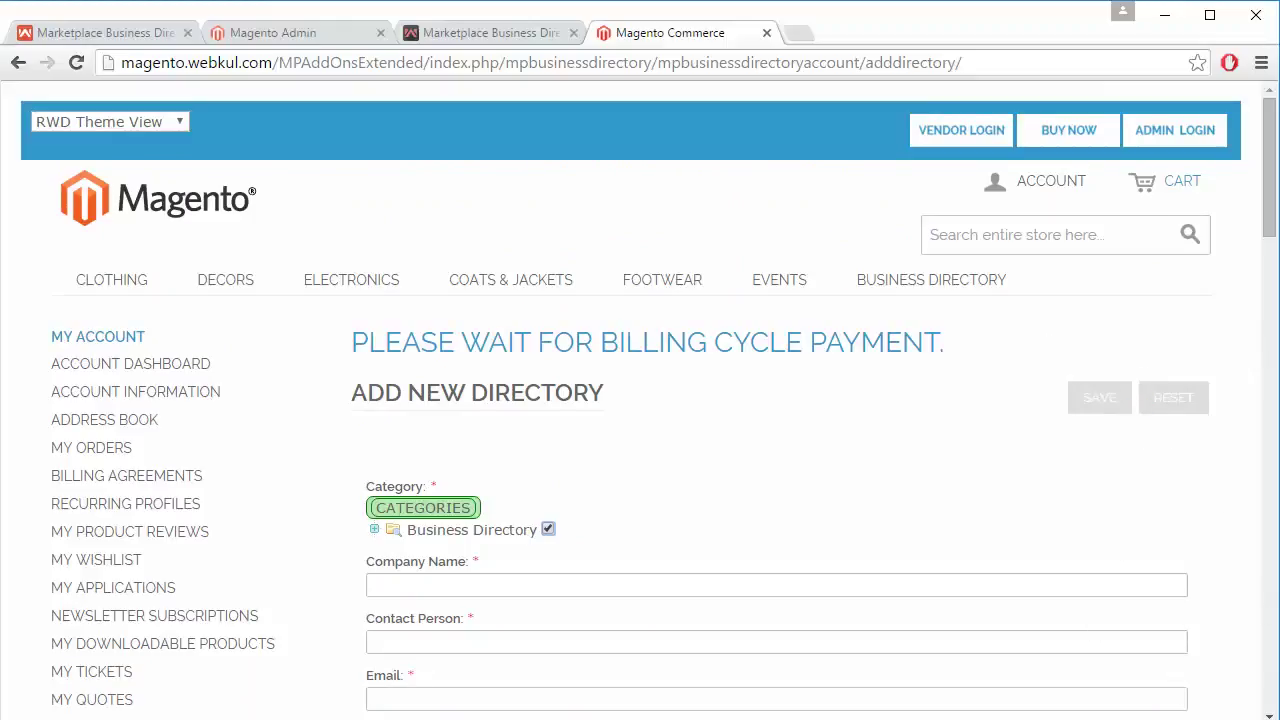
{"action": "scroll", "coordinate": [571, 406], "scroll_direction": "down", "scroll_amount": 1}
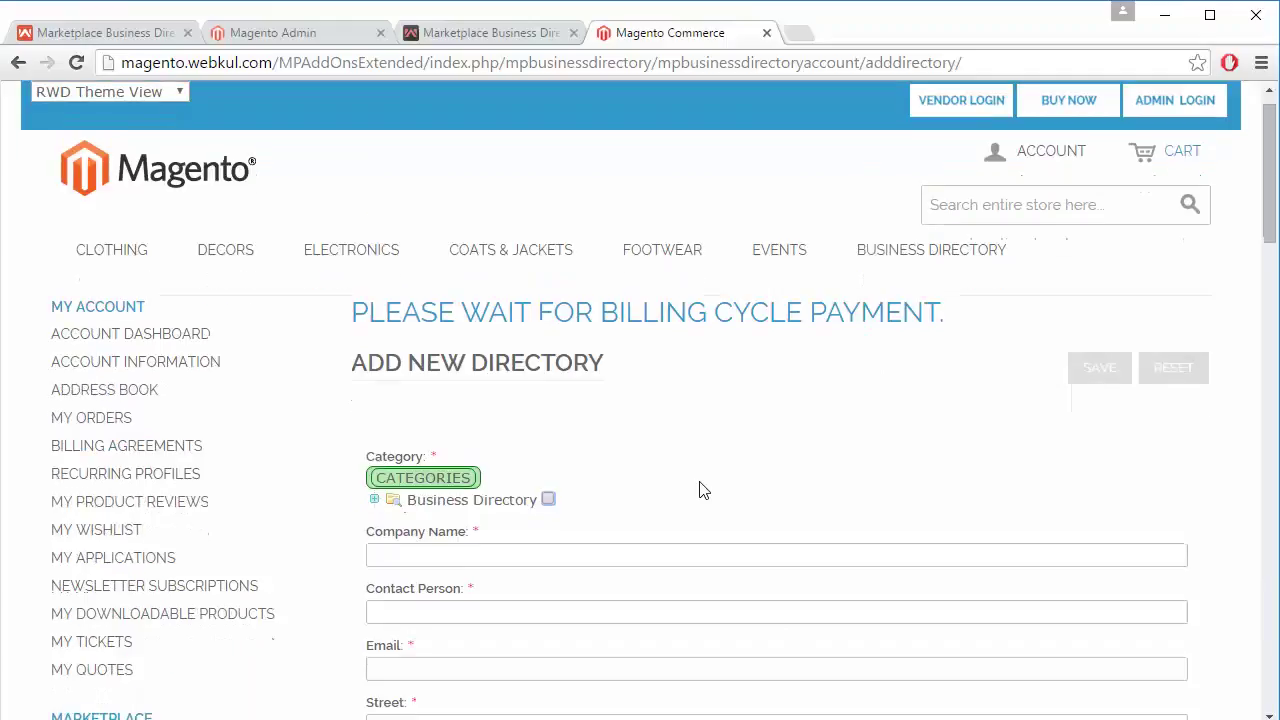
{"action": "scroll", "coordinate": [700, 490], "scroll_direction": "down", "scroll_amount": 4}
{"action": "scroll", "coordinate": [700, 490], "scroll_direction": "up", "scroll_amount": 2}
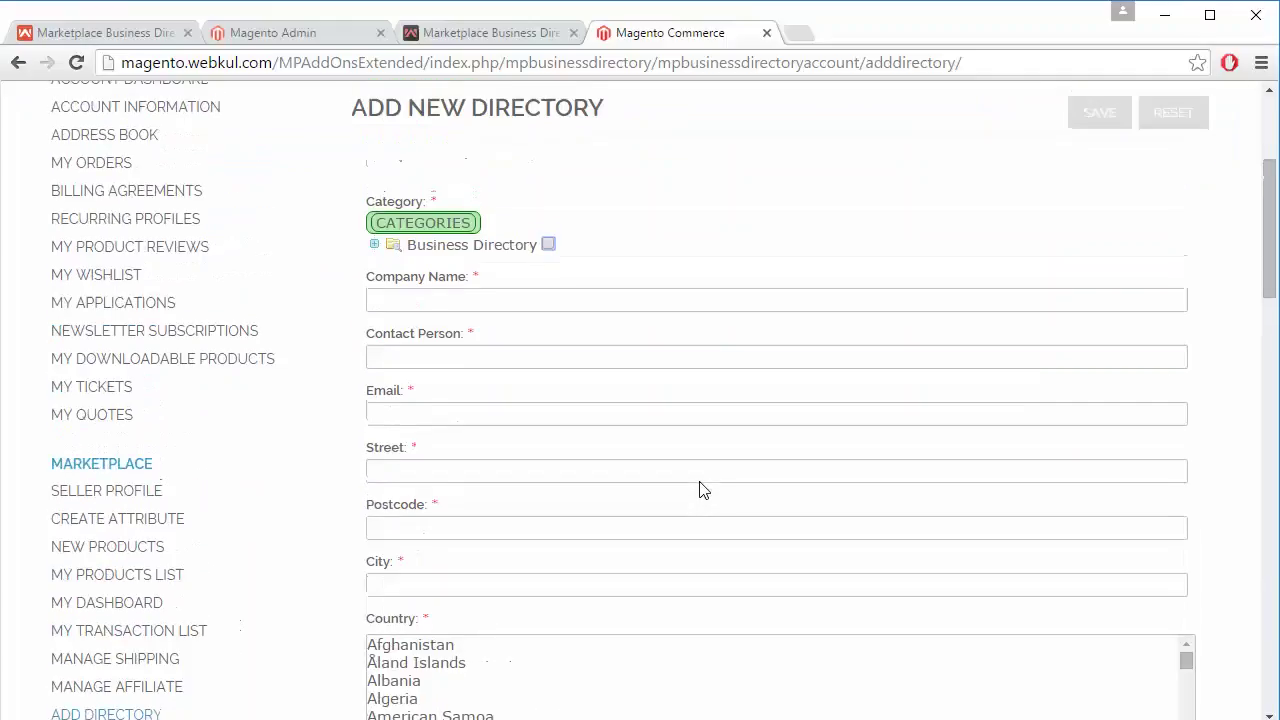
{"action": "scroll", "coordinate": [703, 489], "scroll_direction": "down", "scroll_amount": 1}
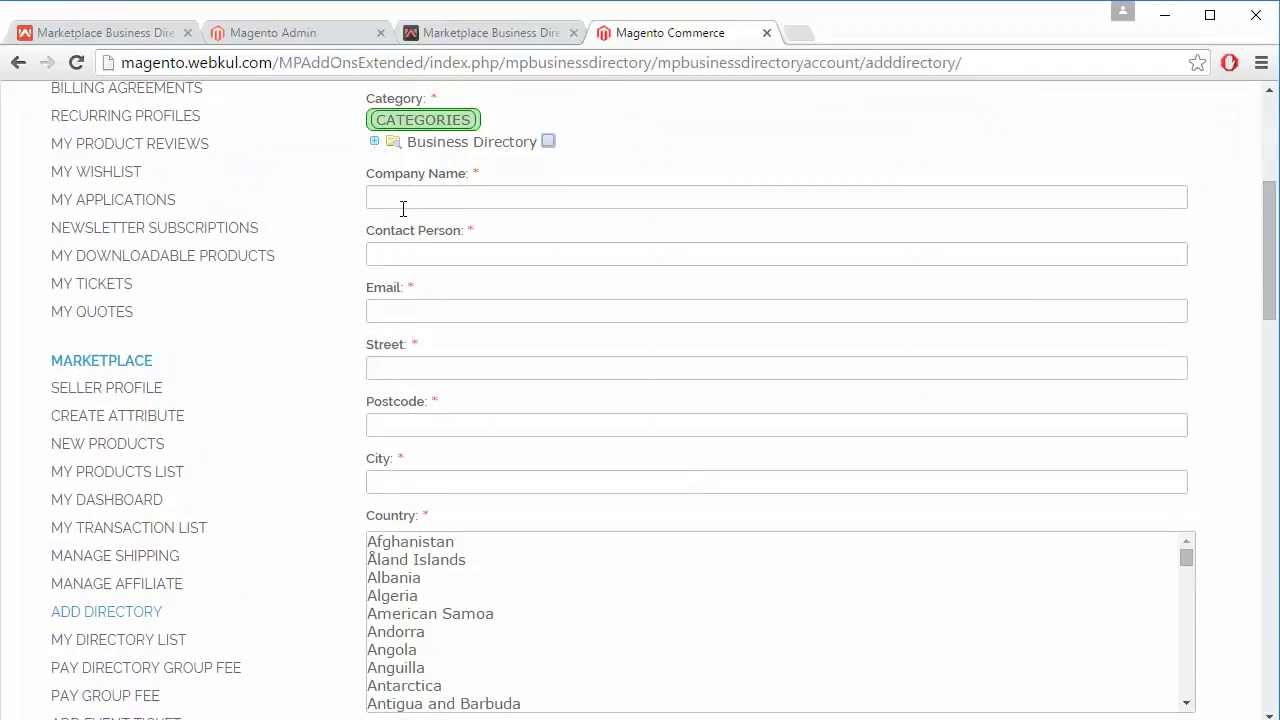
Fill in the company name, contact person, email, street address, postcode and city.
{"action": "left_click", "coordinate": [403, 208]}
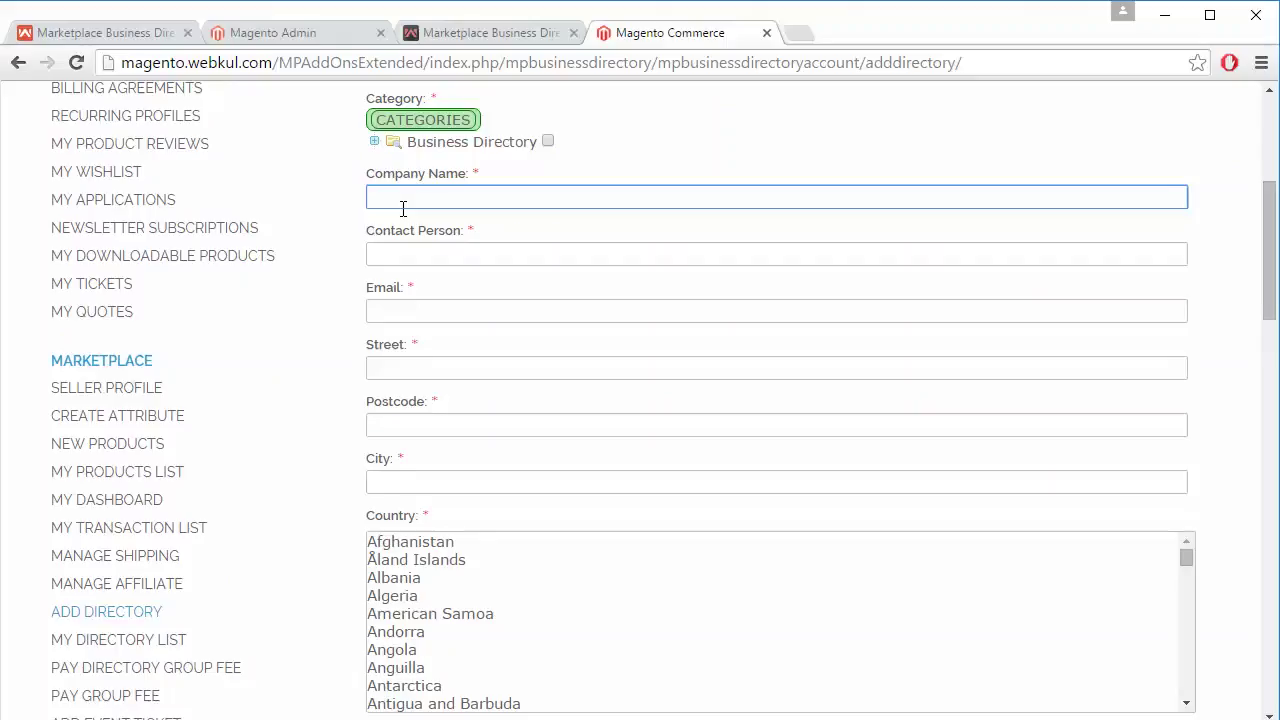
{"action": "left_click", "coordinate": [426, 258]}
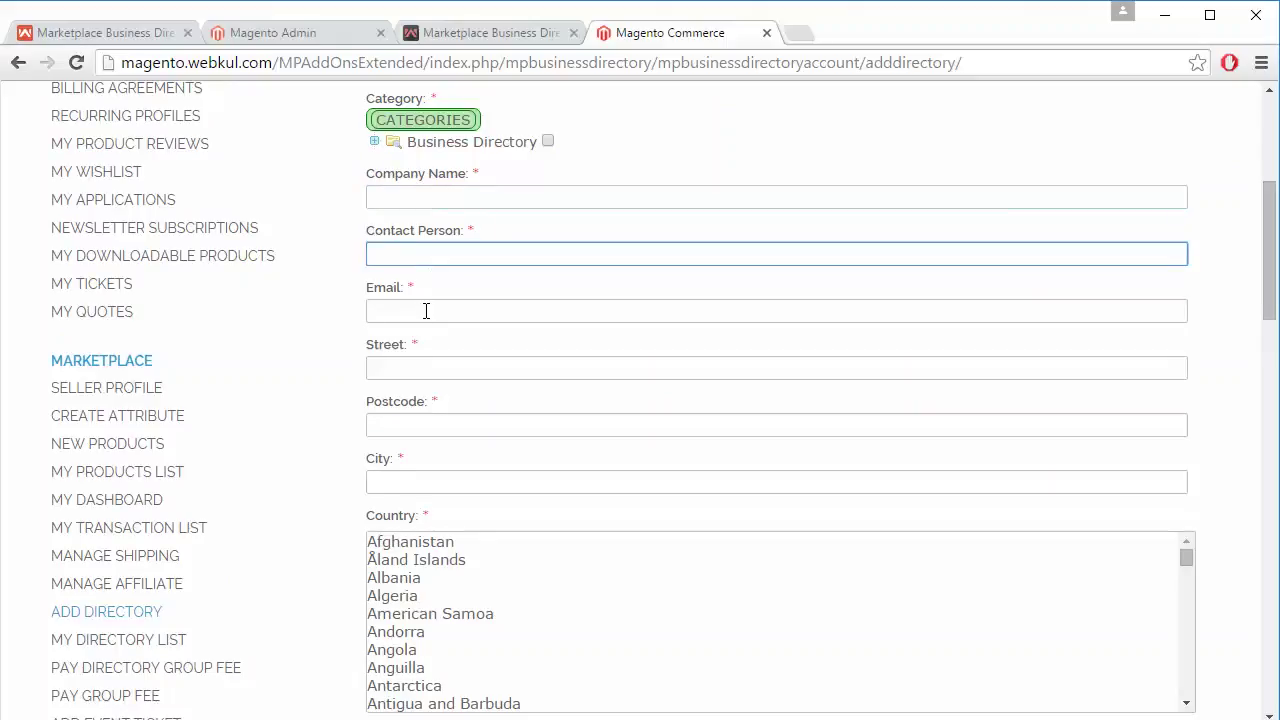
{"action": "left_click", "coordinate": [426, 311]}
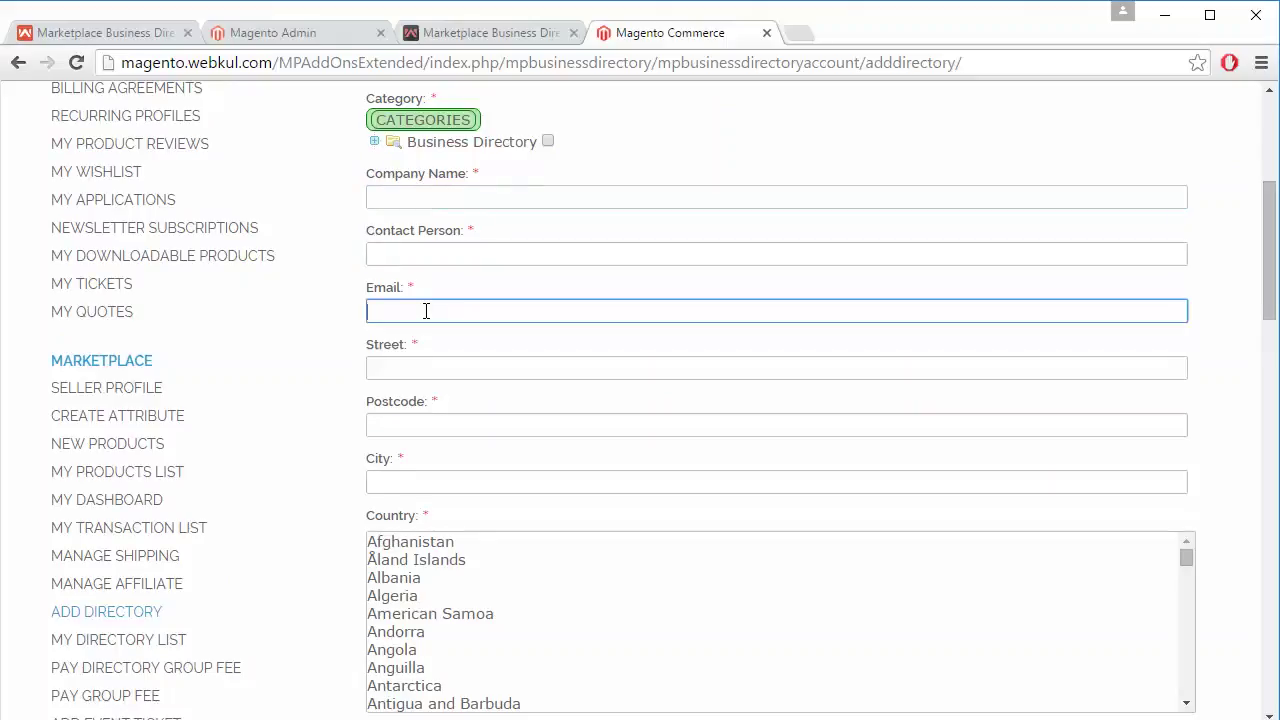
{"action": "left_click", "coordinate": [431, 369]}
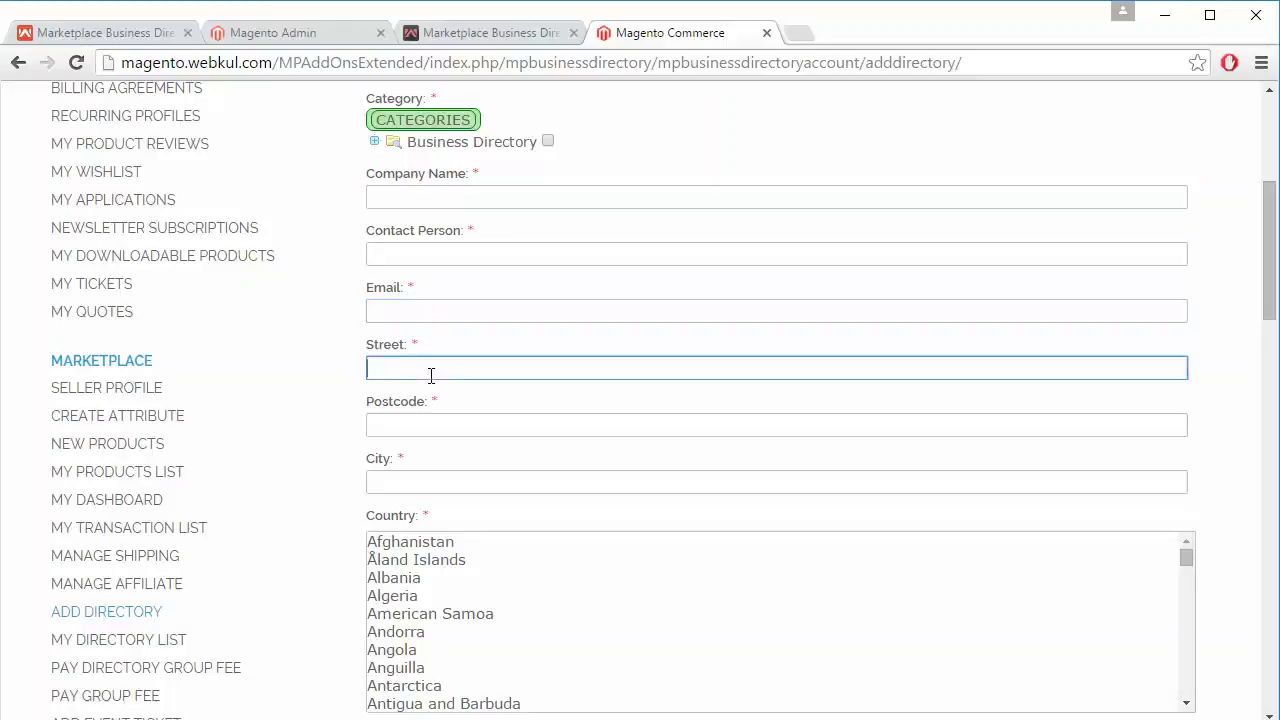
{"action": "left_click", "coordinate": [416, 426]}
{"action": "left_click", "coordinate": [417, 487]}
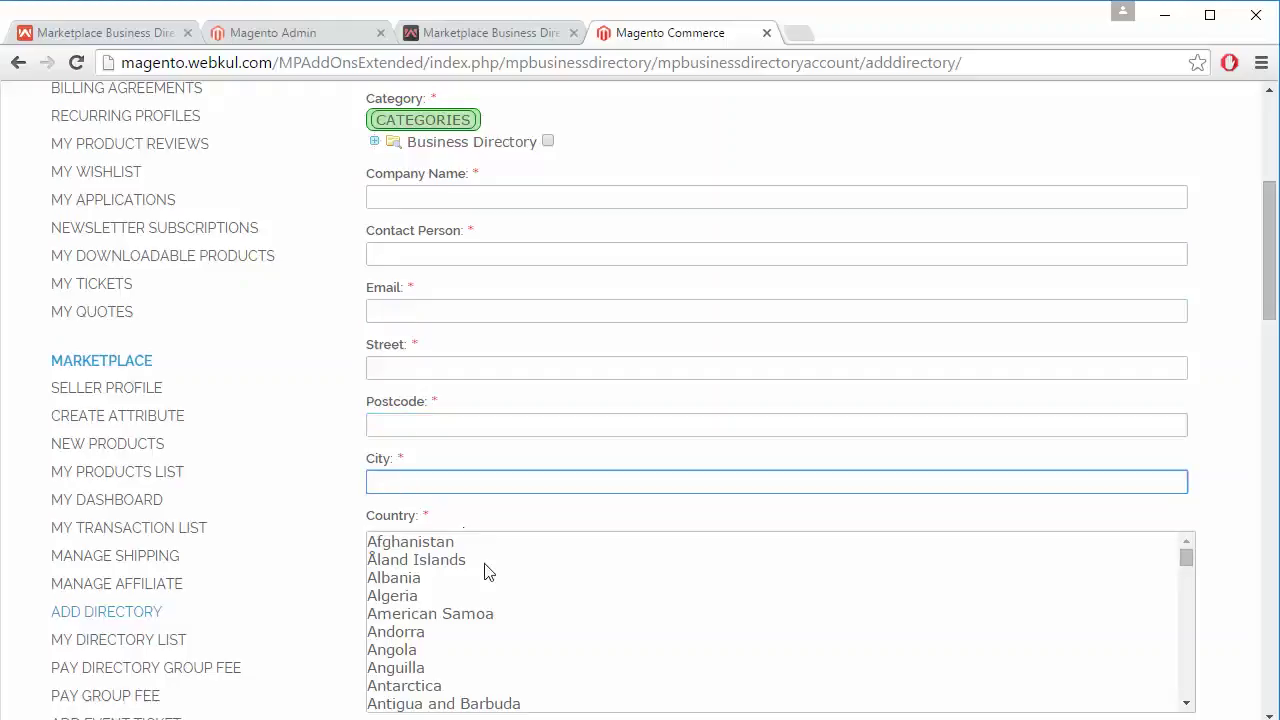
{"action": "scroll", "coordinate": [486, 569], "scroll_direction": "down", "scroll_amount": 5}
{"action": "scroll", "coordinate": [286, 491], "scroll_direction": "down", "scroll_amount": 3}
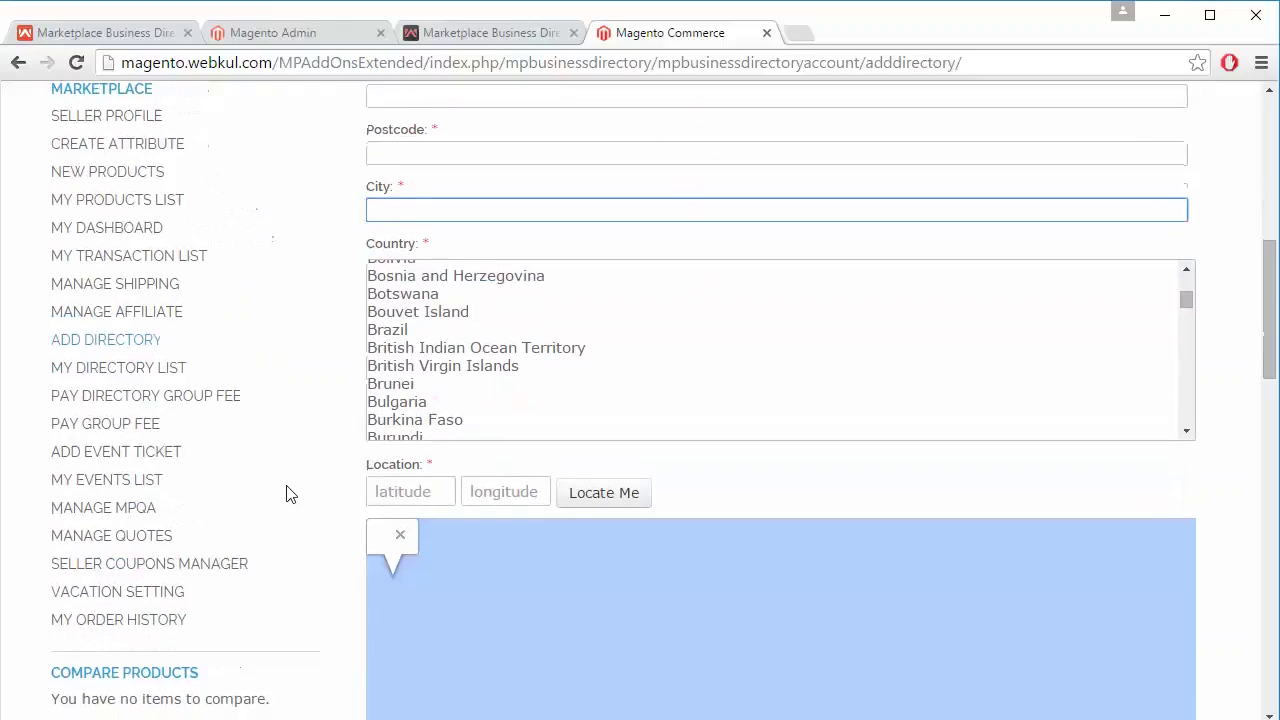
{"action": "scroll", "coordinate": [330, 330], "scroll_direction": "down", "scroll_amount": 2}
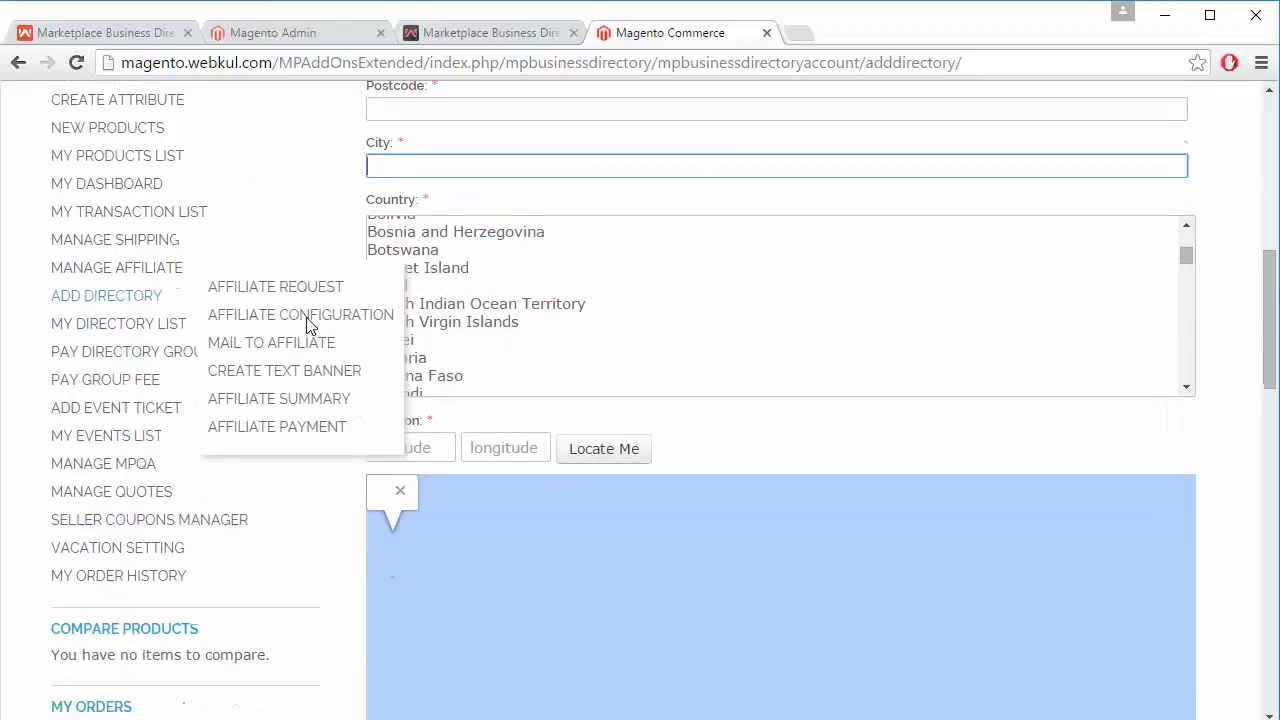
{"action": "scroll", "coordinate": [314, 429], "scroll_direction": "up", "scroll_amount": 2}
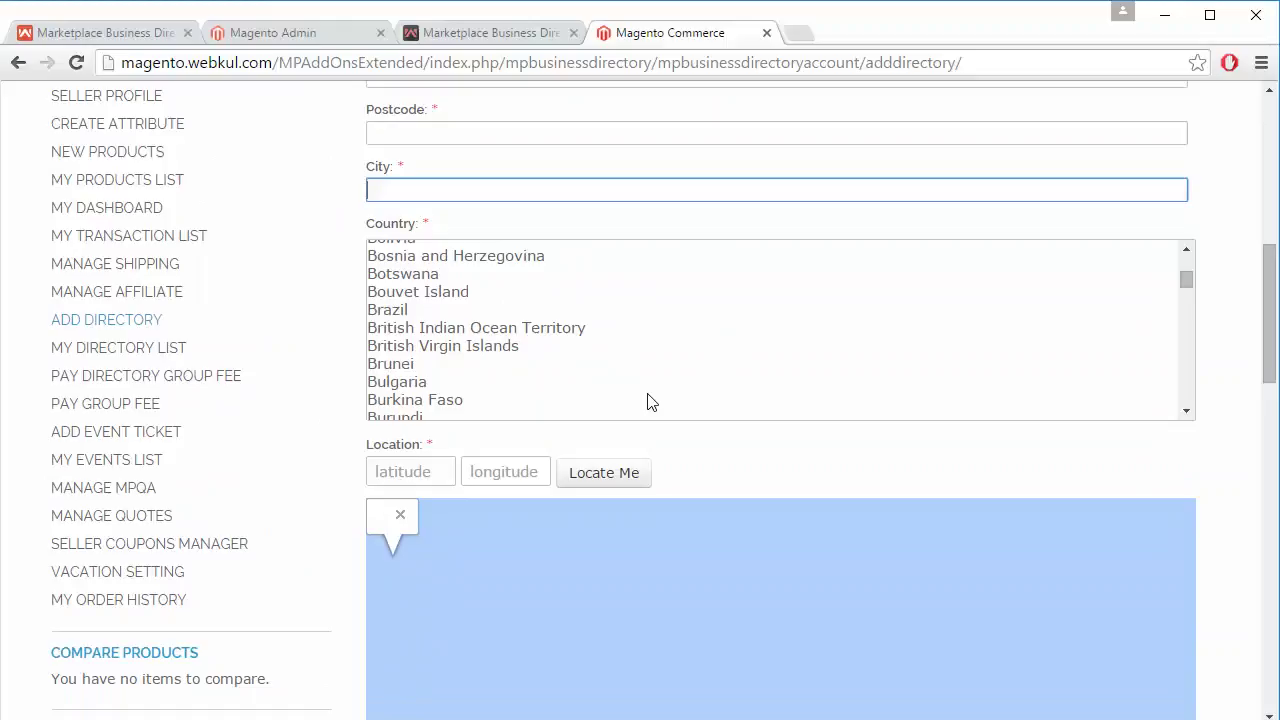
{"action": "scroll", "coordinate": [648, 401], "scroll_direction": "up", "scroll_amount": 4}
{"action": "scroll", "coordinate": [318, 364], "scroll_direction": "up", "scroll_amount": 2}
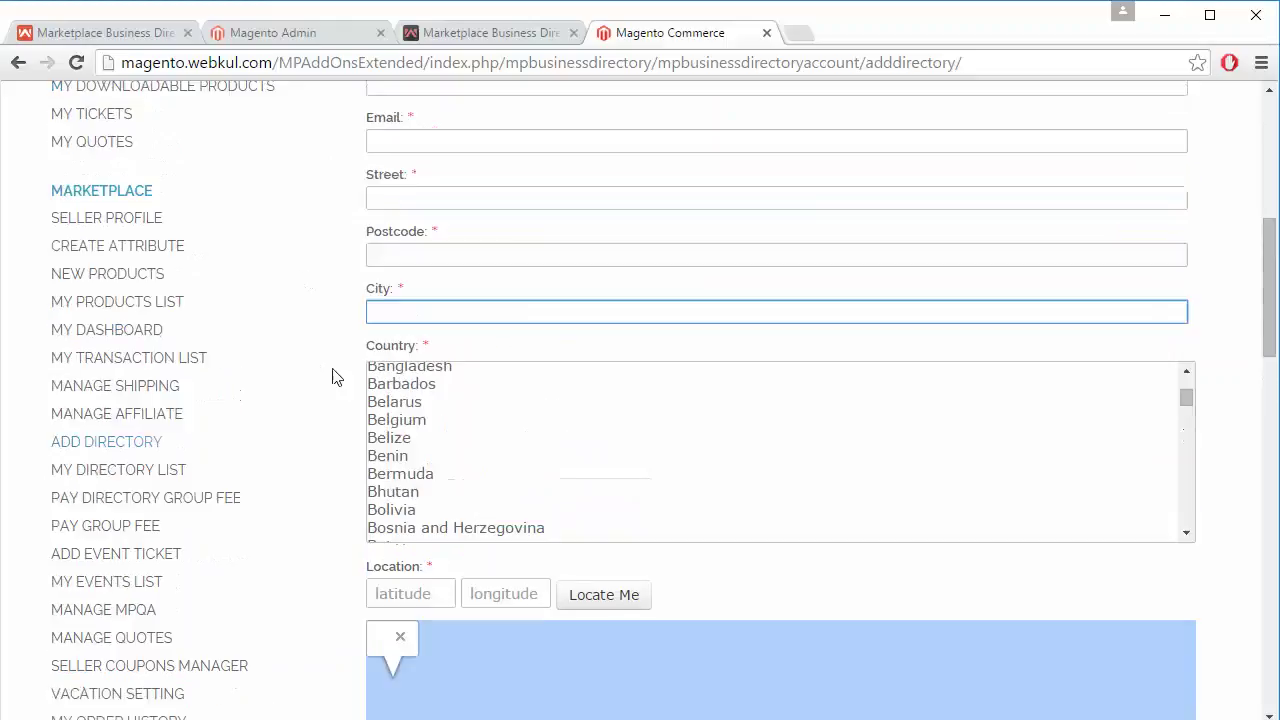
{"action": "scroll", "coordinate": [336, 376], "scroll_direction": "up", "scroll_amount": 4}
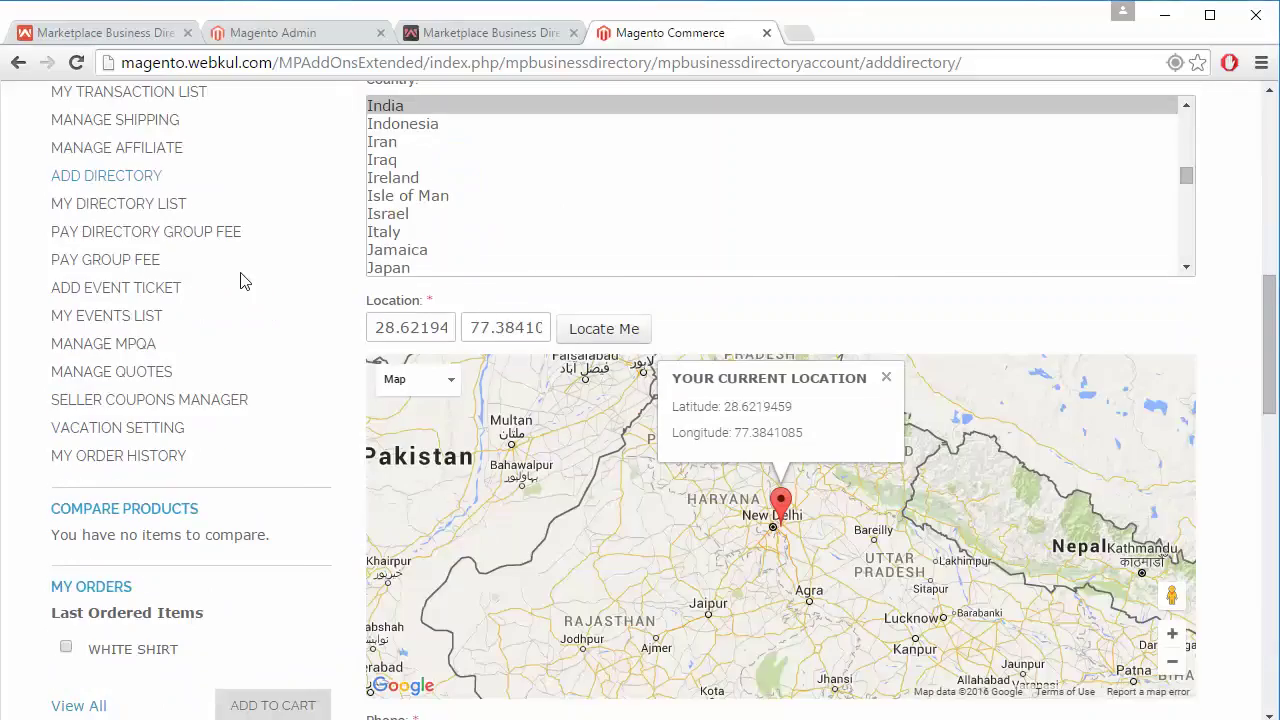
{"action": "scroll", "coordinate": [240, 280], "scroll_direction": "up", "scroll_amount": 5}
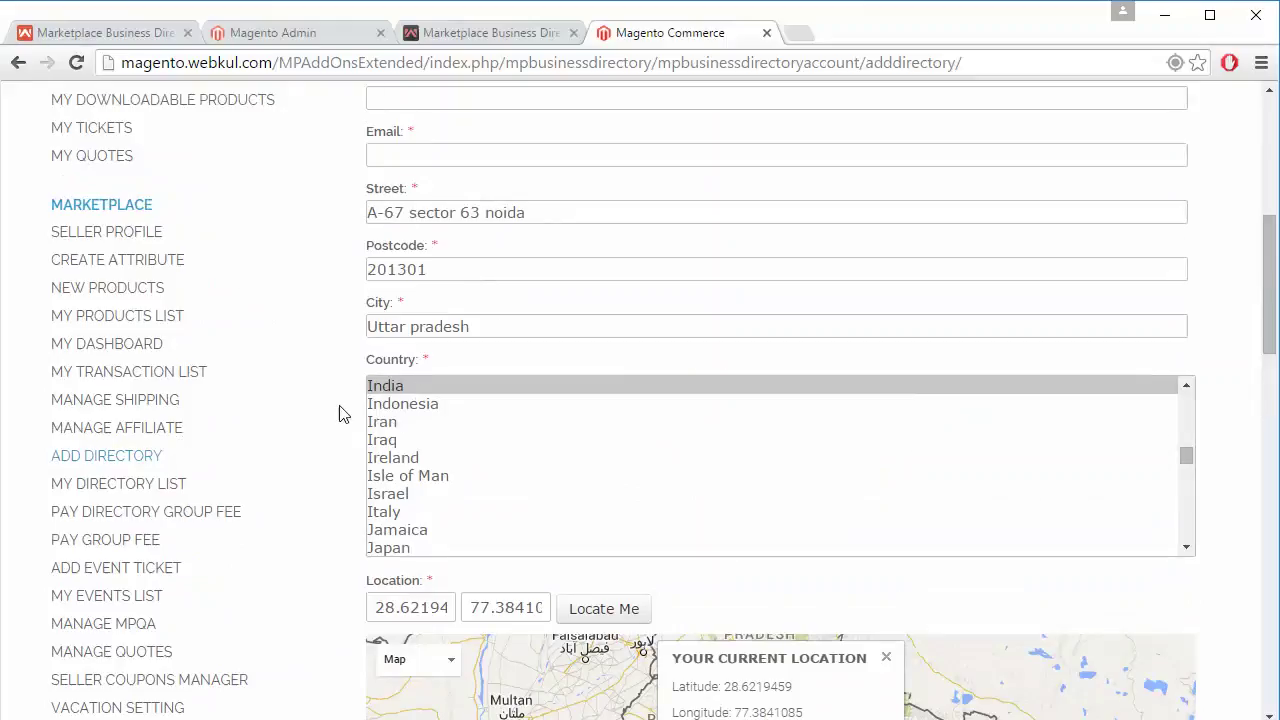
{"action": "scroll", "coordinate": [340, 413], "scroll_direction": "down", "scroll_amount": 7}
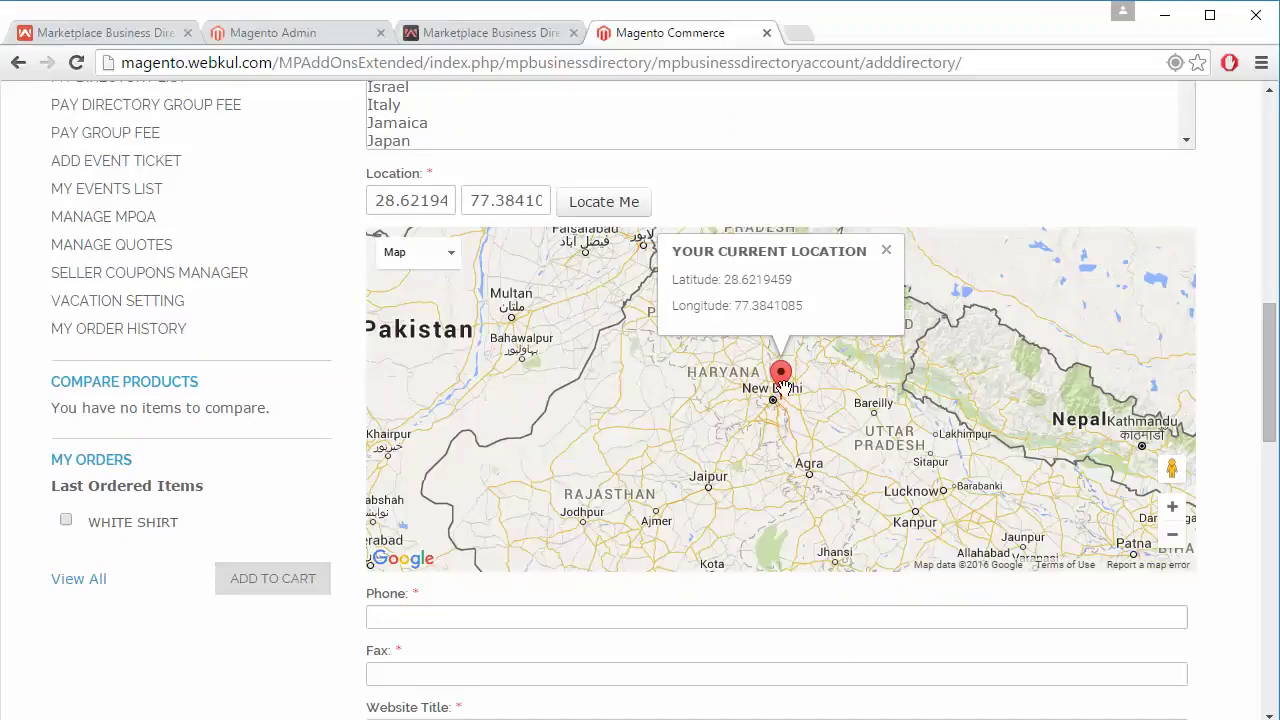
{"action": "scroll", "coordinate": [611, 451], "scroll_direction": "up", "scroll_amount": 4}
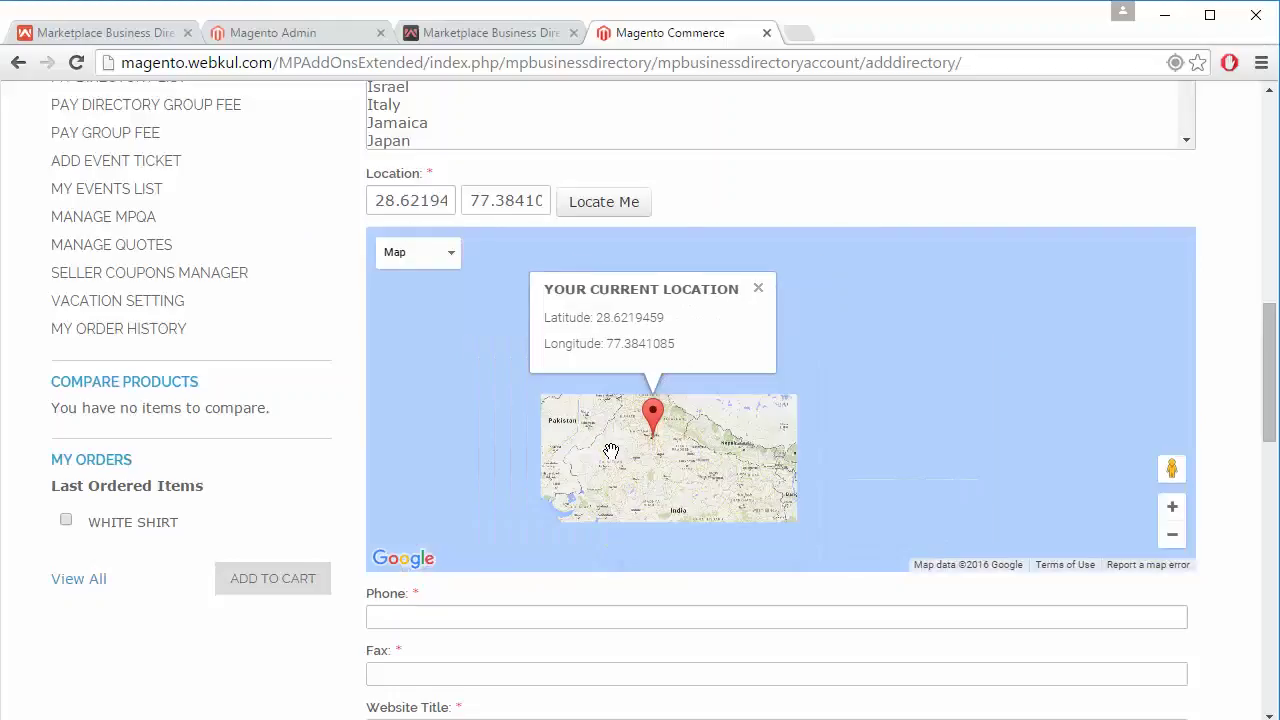
{"action": "scroll", "coordinate": [611, 451], "scroll_direction": "down", "scroll_amount": 4}
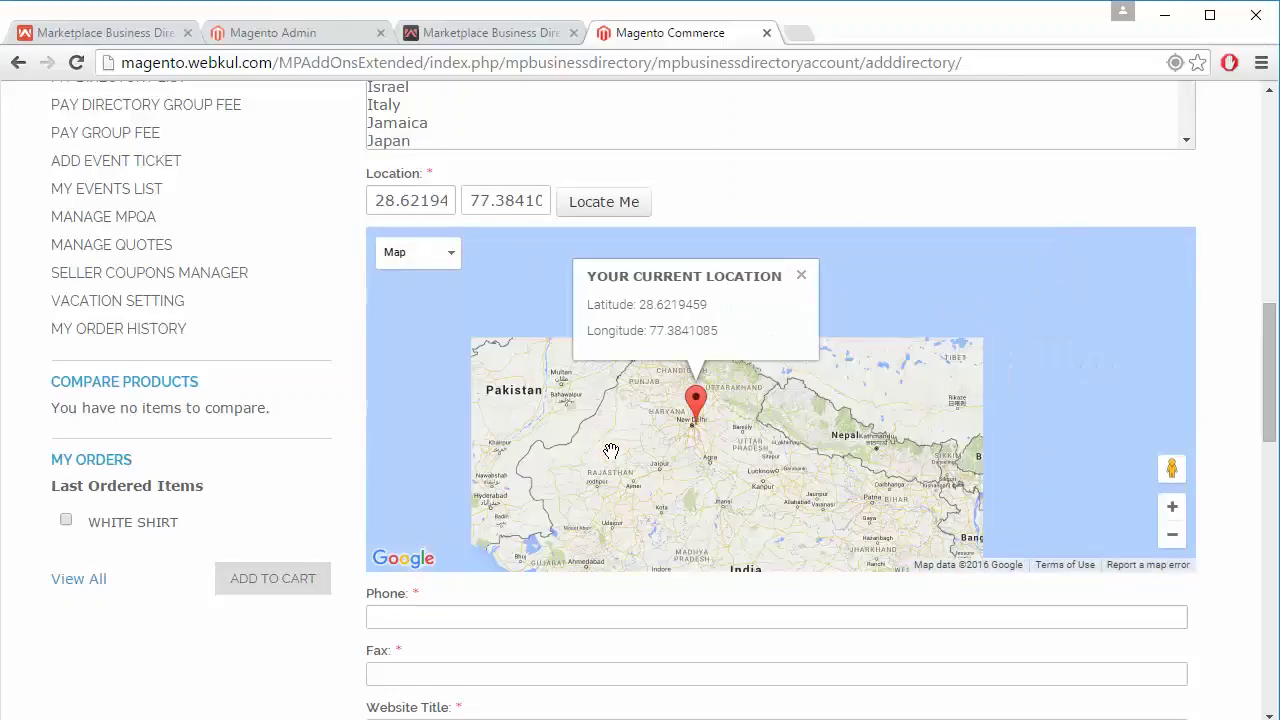
{"action": "scroll", "coordinate": [611, 451], "scroll_direction": "up", "scroll_amount": 4}
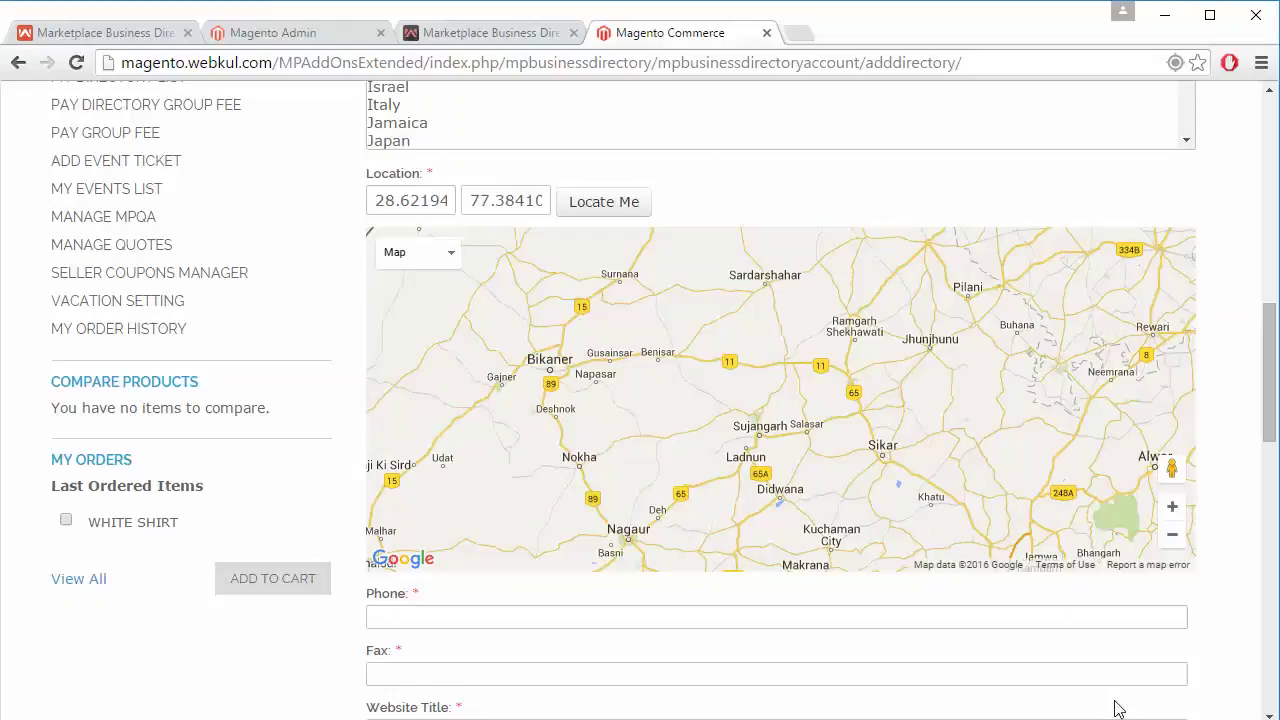
{"action": "scroll", "coordinate": [756, 449], "scroll_direction": "down", "scroll_amount": 2}
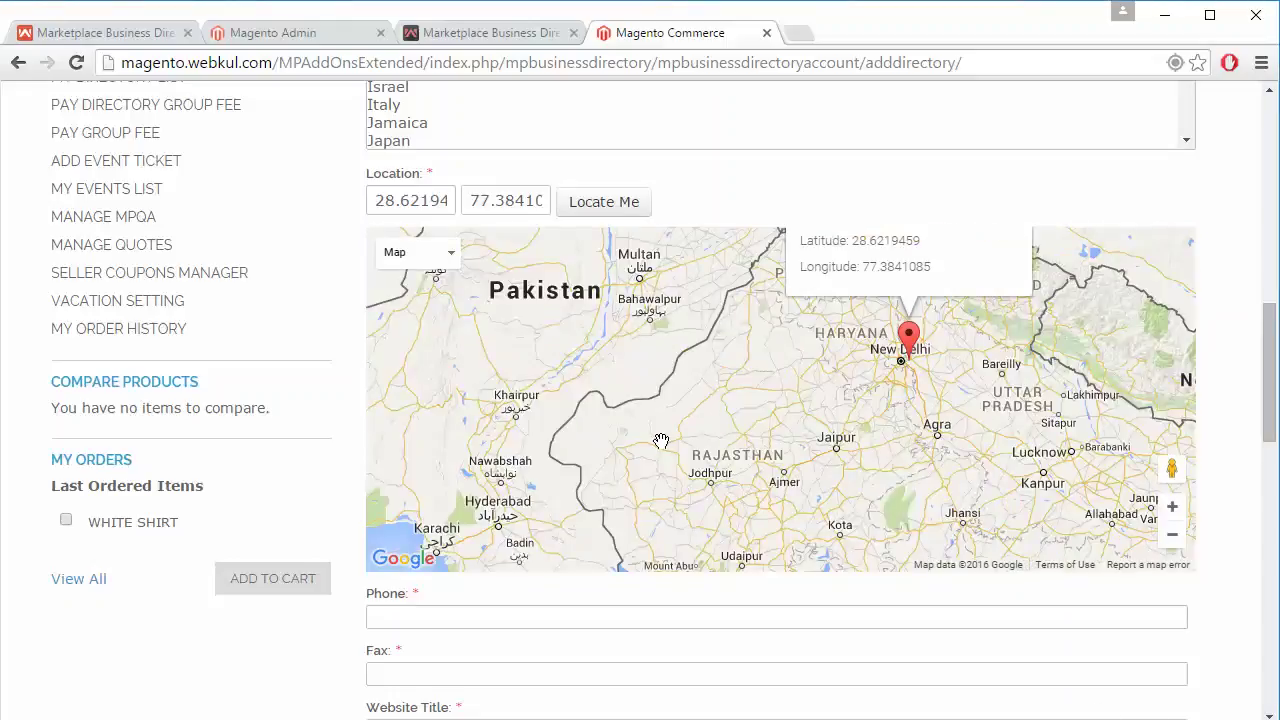
{"action": "scroll", "coordinate": [335, 421], "scroll_direction": "down", "scroll_amount": 2}
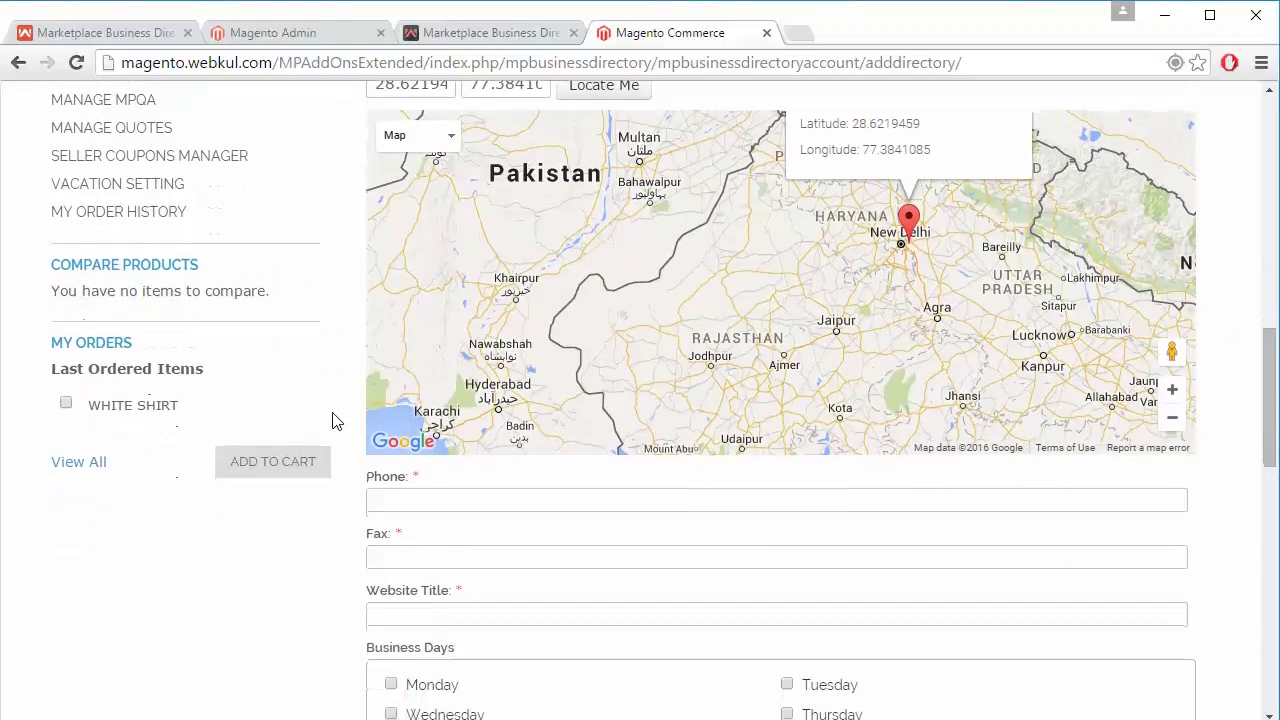
{"action": "scroll", "coordinate": [335, 421], "scroll_direction": "down", "scroll_amount": 1}
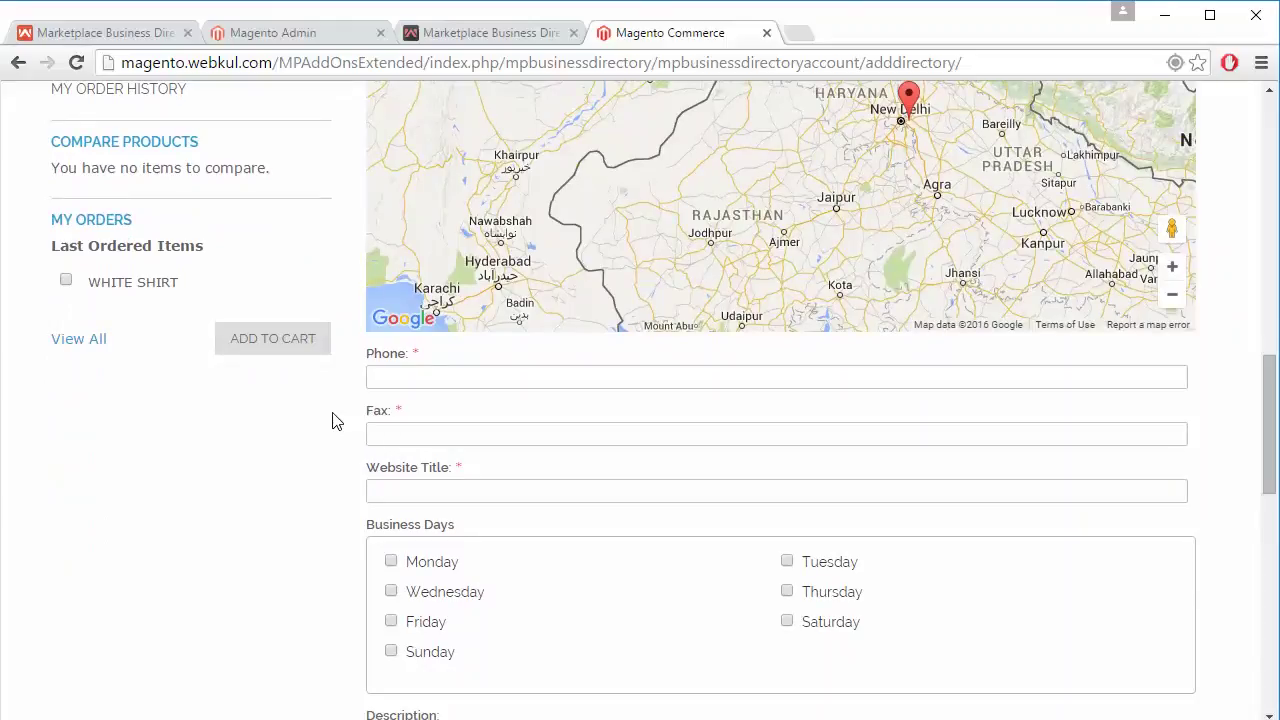
Fill in the Phone, Fax and Website Title fields.
{"action": "left_click", "coordinate": [400, 377]}
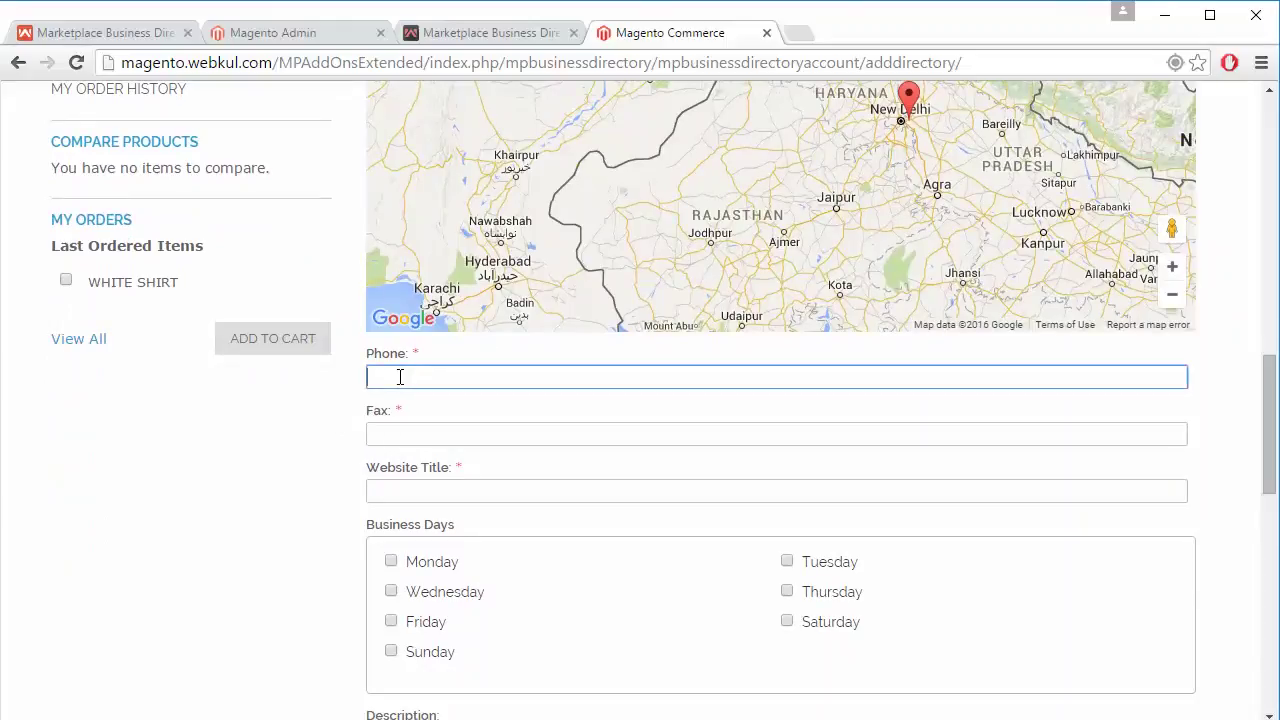
{"action": "left_click", "coordinate": [400, 428]}
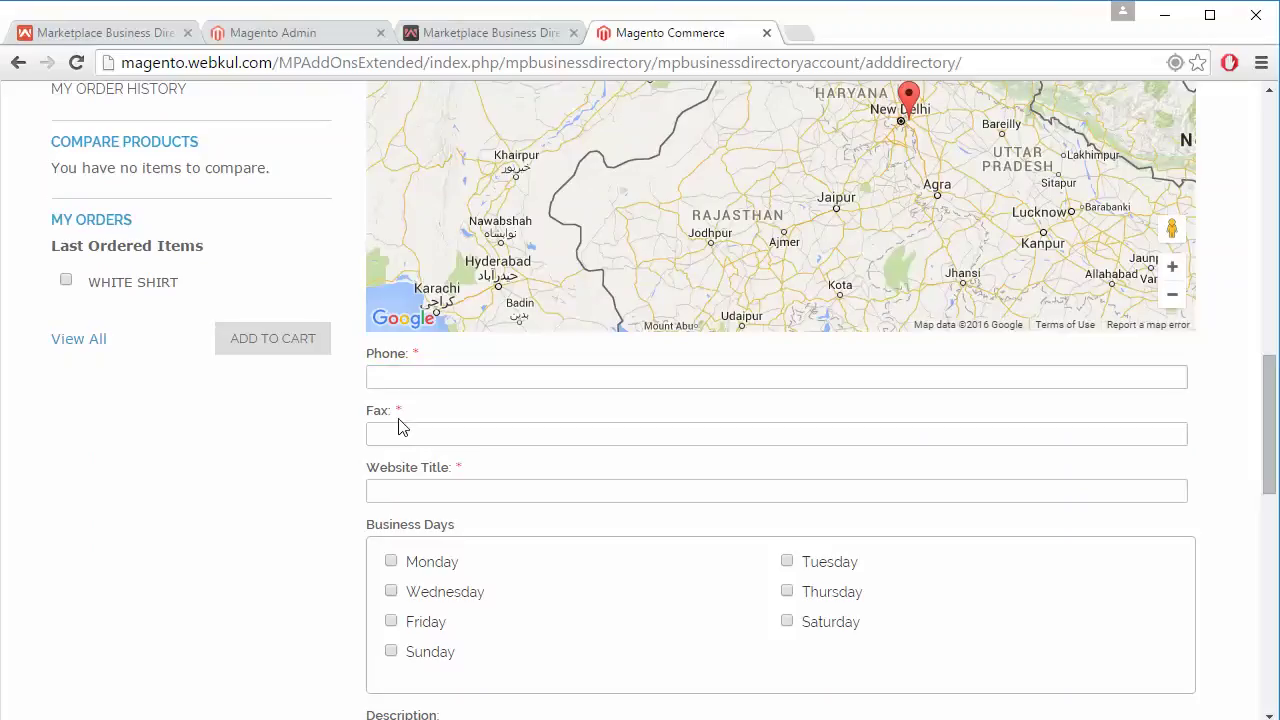
{"action": "left_click", "coordinate": [398, 490]}
Tick Monday and Tuesday under Business Days.
{"action": "scroll", "coordinate": [320, 530], "scroll_direction": "down", "scroll_amount": 2}
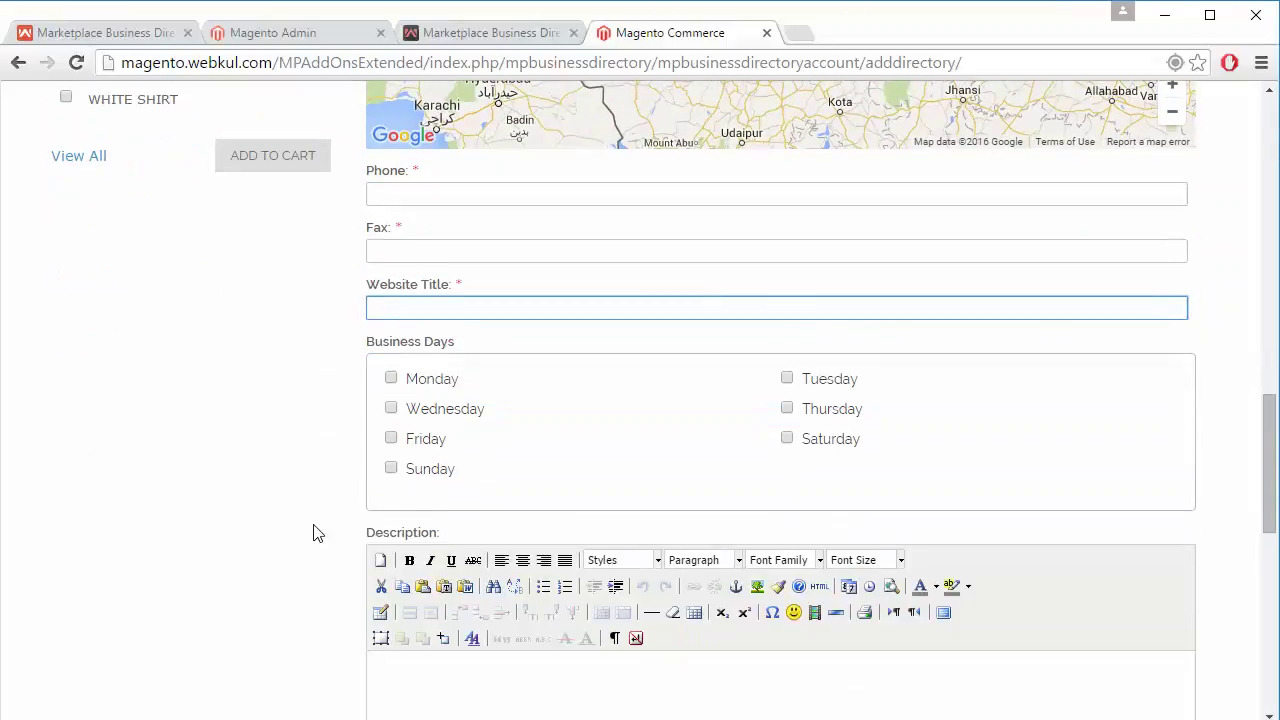
{"action": "scroll", "coordinate": [313, 533], "scroll_direction": "down", "scroll_amount": 1}
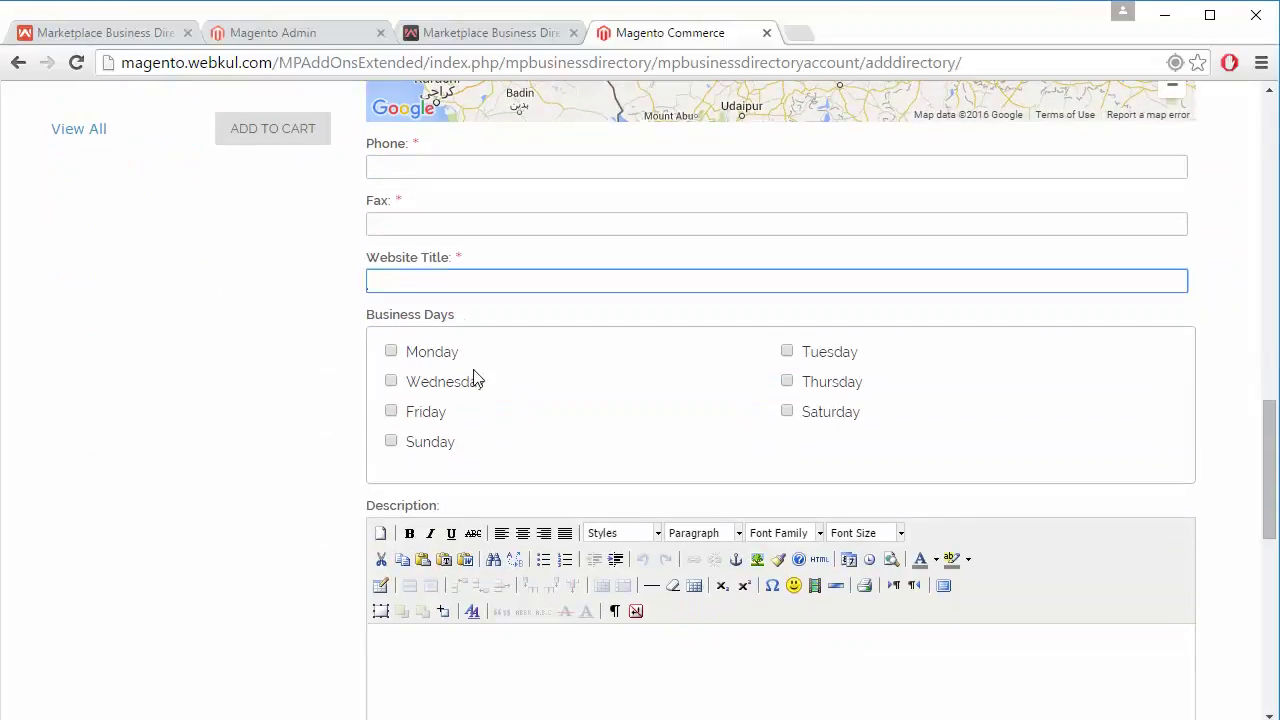
{"action": "left_click", "coordinate": [391, 351]}
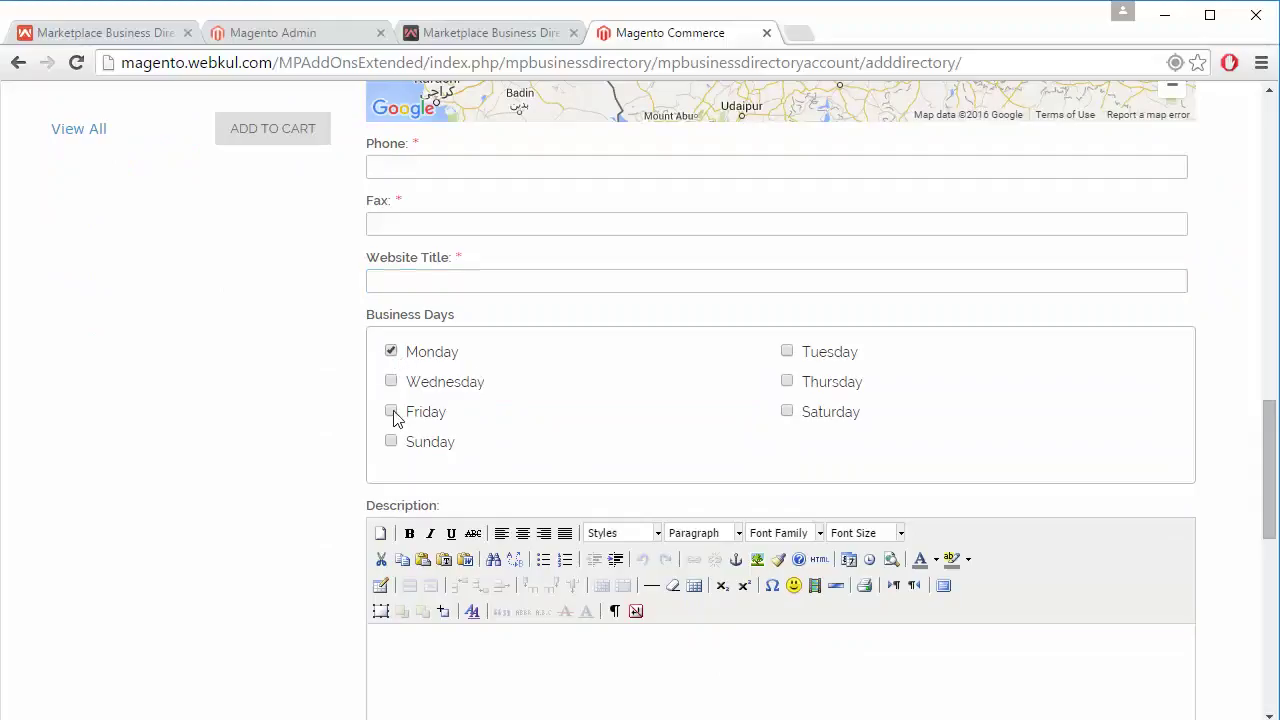
{"action": "left_click", "coordinate": [787, 351]}
Add Thursday as a business day and enter 'Demo Description' as the entry's description.
{"action": "left_click", "coordinate": [787, 381]}
{"action": "scroll", "coordinate": [270, 386], "scroll_direction": "down", "scroll_amount": 3}
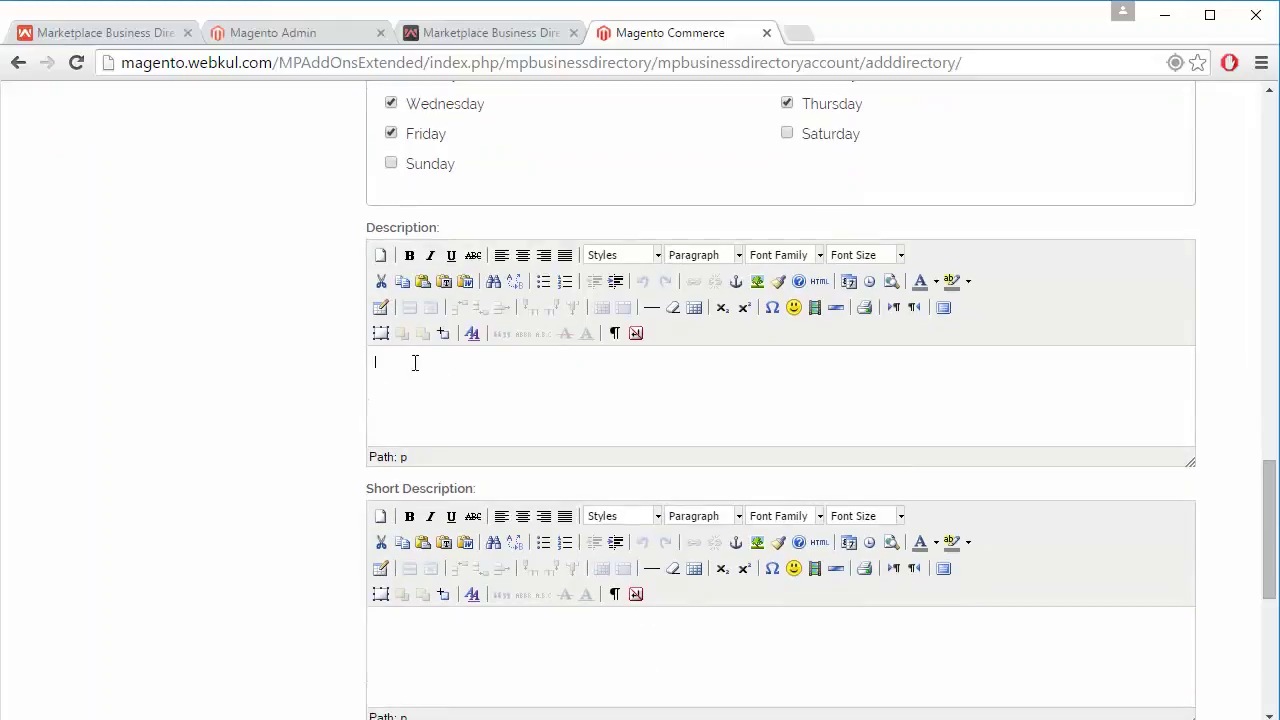
{"action": "type", "text": "Demo Description"}
Add a second image upload row under Company Logo.
{"action": "scroll", "coordinate": [280, 415], "scroll_direction": "down", "scroll_amount": 2}
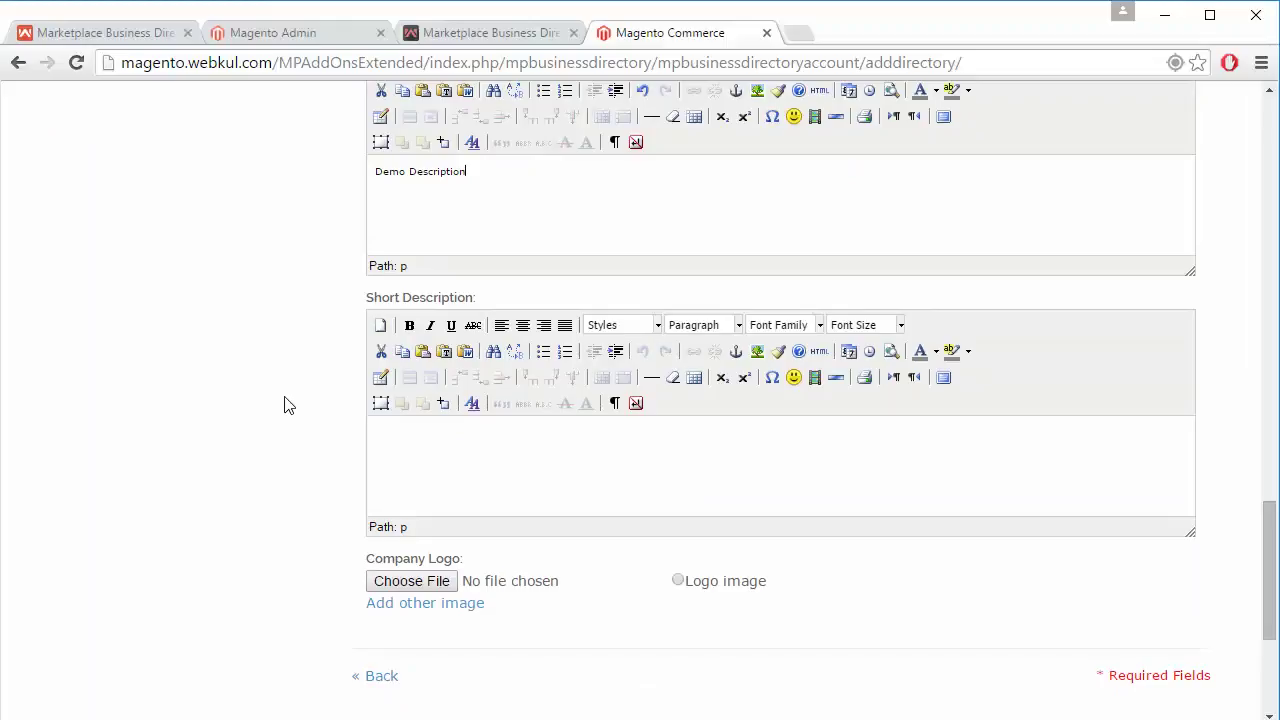
{"action": "scroll", "coordinate": [310, 453], "scroll_direction": "down", "scroll_amount": 1}
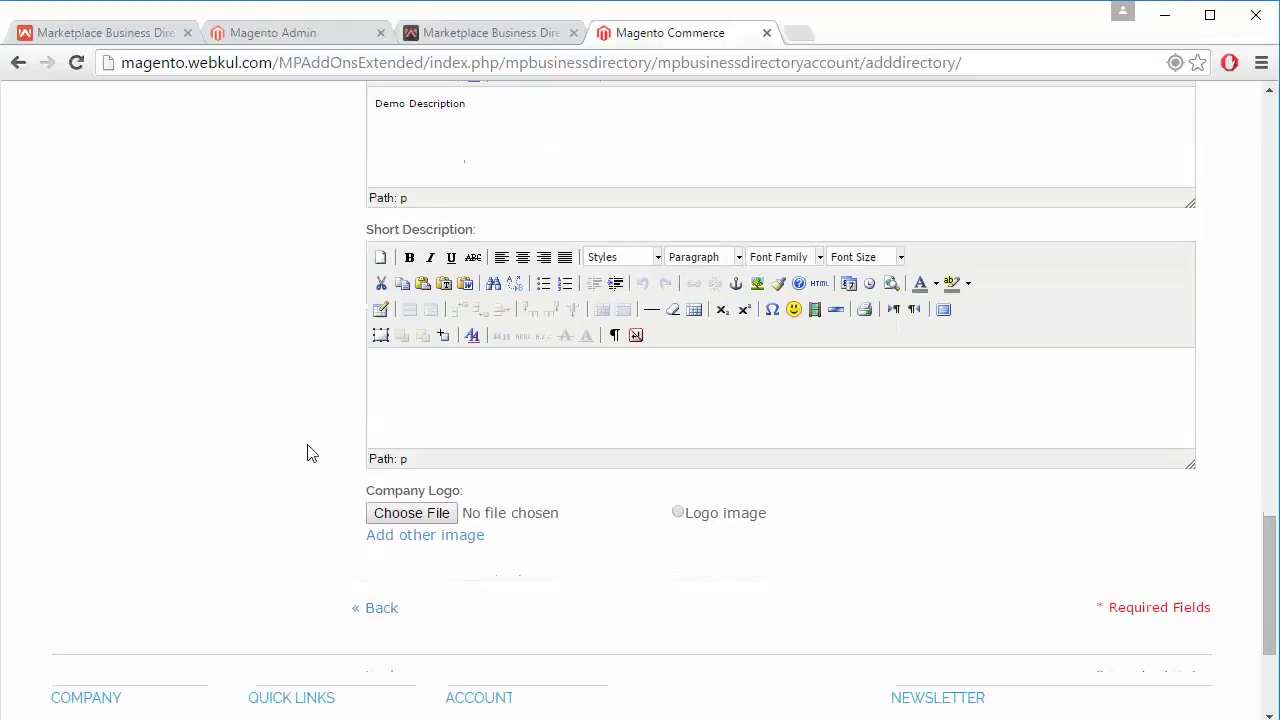
{"action": "scroll", "coordinate": [308, 453], "scroll_direction": "down", "scroll_amount": 2}
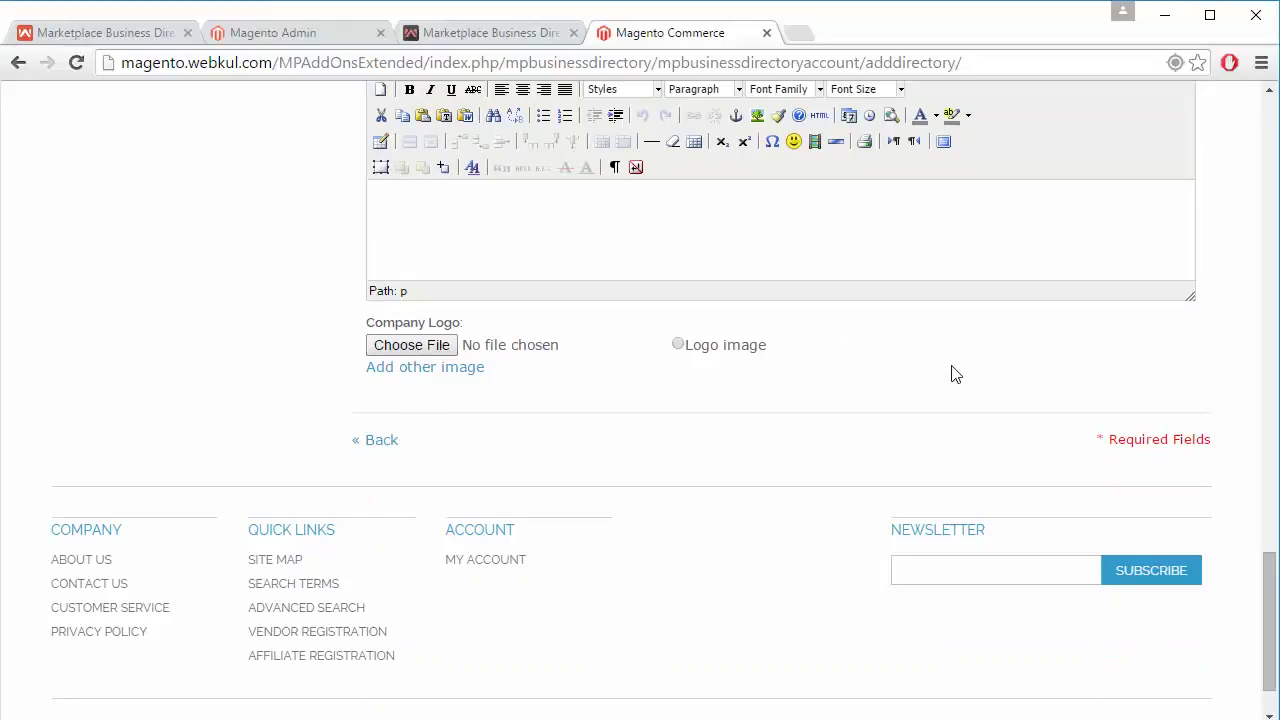
{"action": "left_click", "coordinate": [429, 370]}
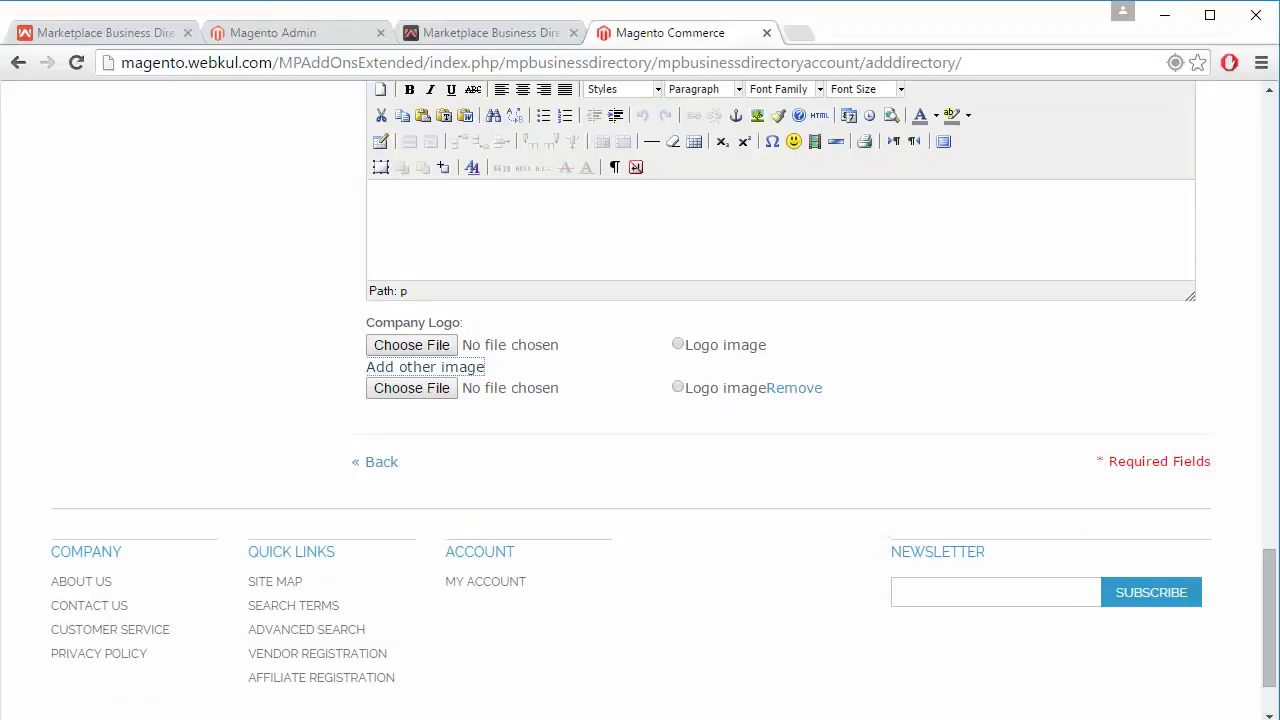
{"action": "scroll", "coordinate": [1250, 244], "scroll_direction": "up", "scroll_amount": 10}
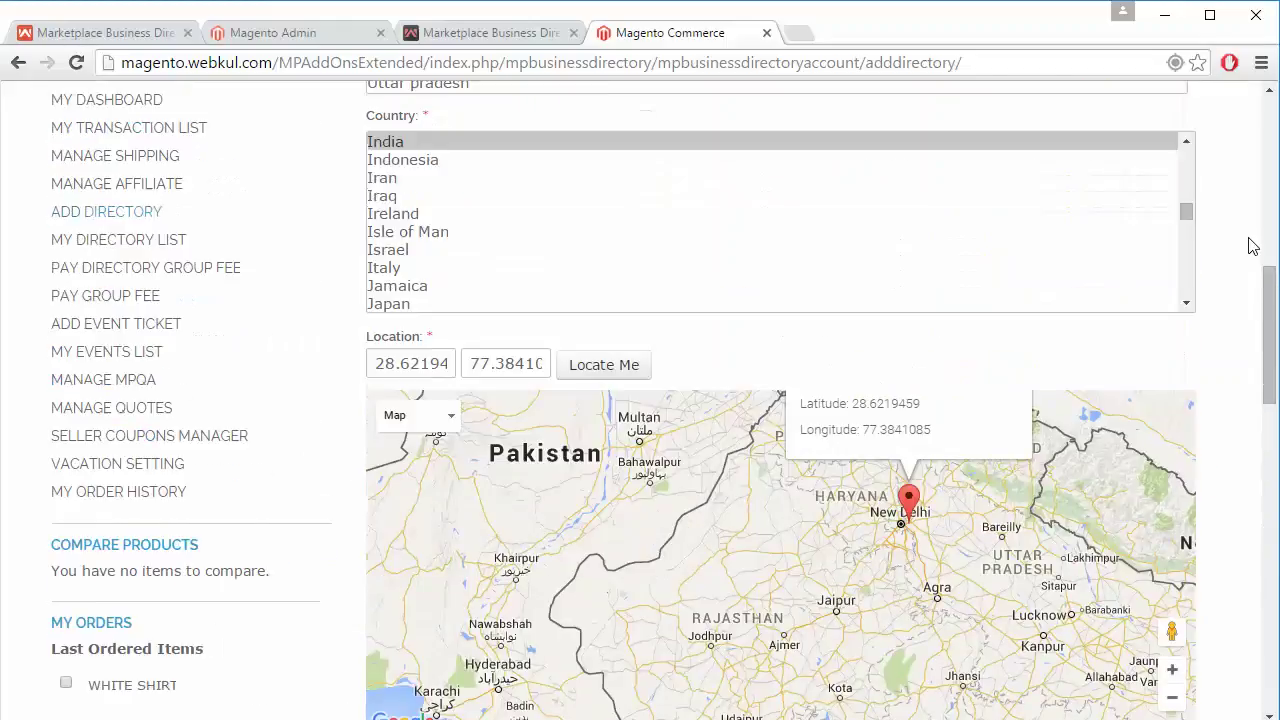
{"action": "scroll", "coordinate": [1250, 244], "scroll_direction": "up", "scroll_amount": 5}
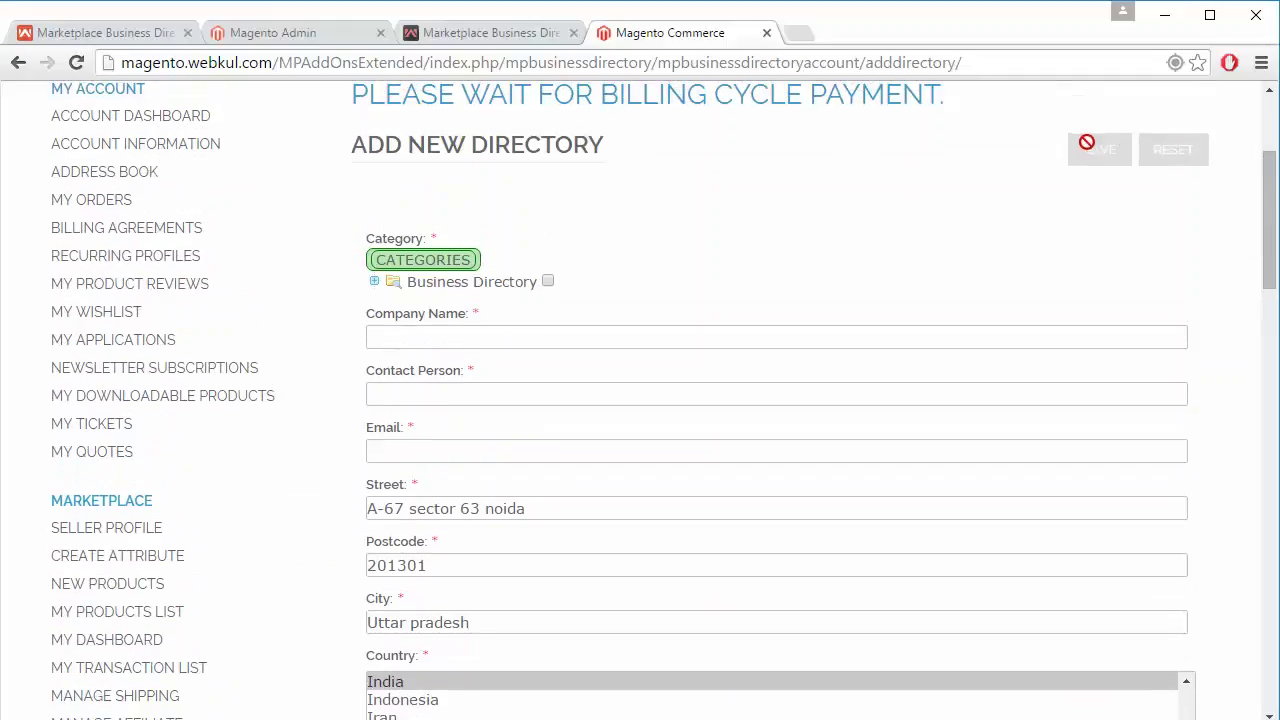
{"action": "scroll", "coordinate": [669, 165], "scroll_direction": "down", "scroll_amount": 7}
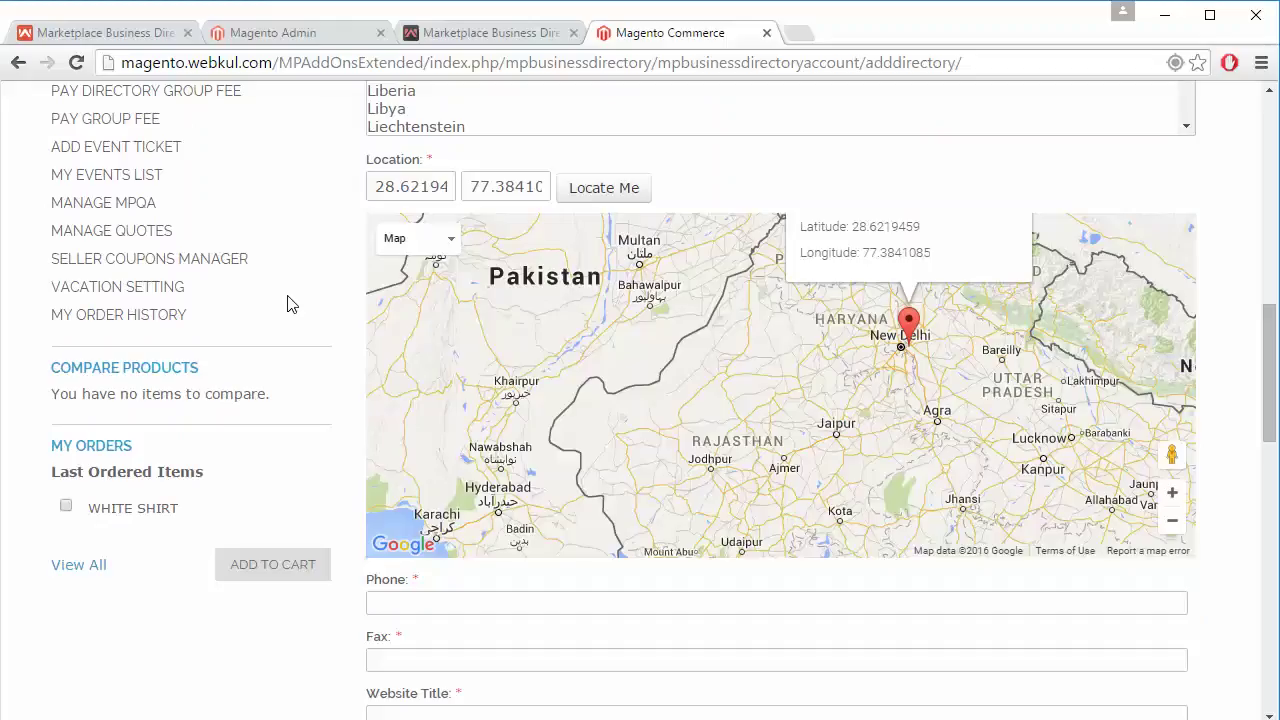
{"action": "scroll", "coordinate": [287, 304], "scroll_direction": "up", "scroll_amount": 4}
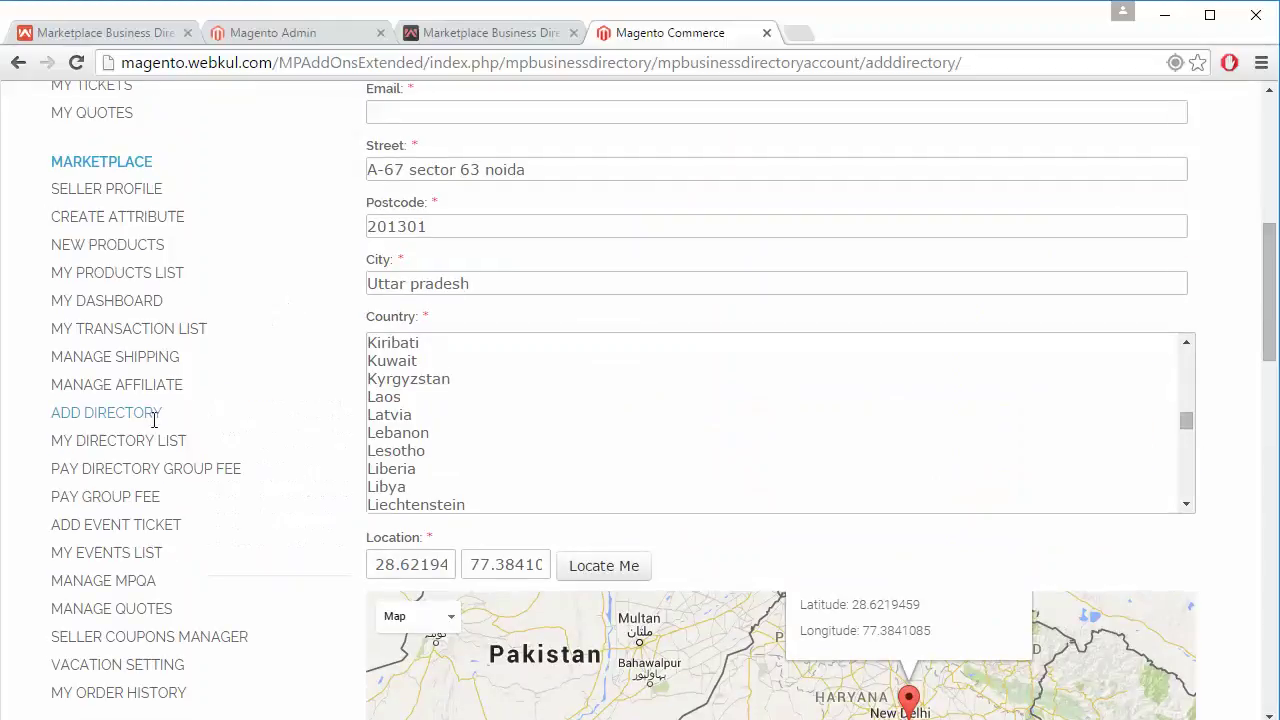
Open My Directory List from the account sidebar and review the five entries.
{"action": "left_click", "coordinate": [126, 449]}
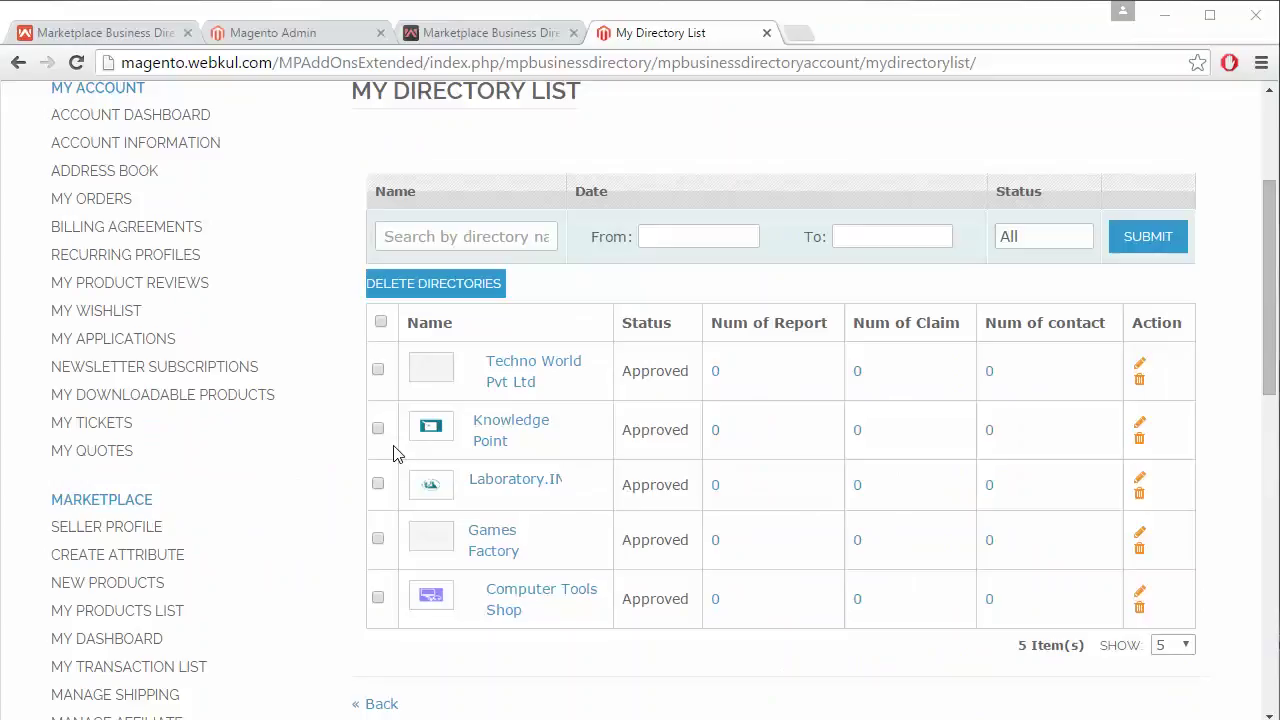
{"action": "scroll", "coordinate": [302, 381], "scroll_direction": "down", "scroll_amount": 1}
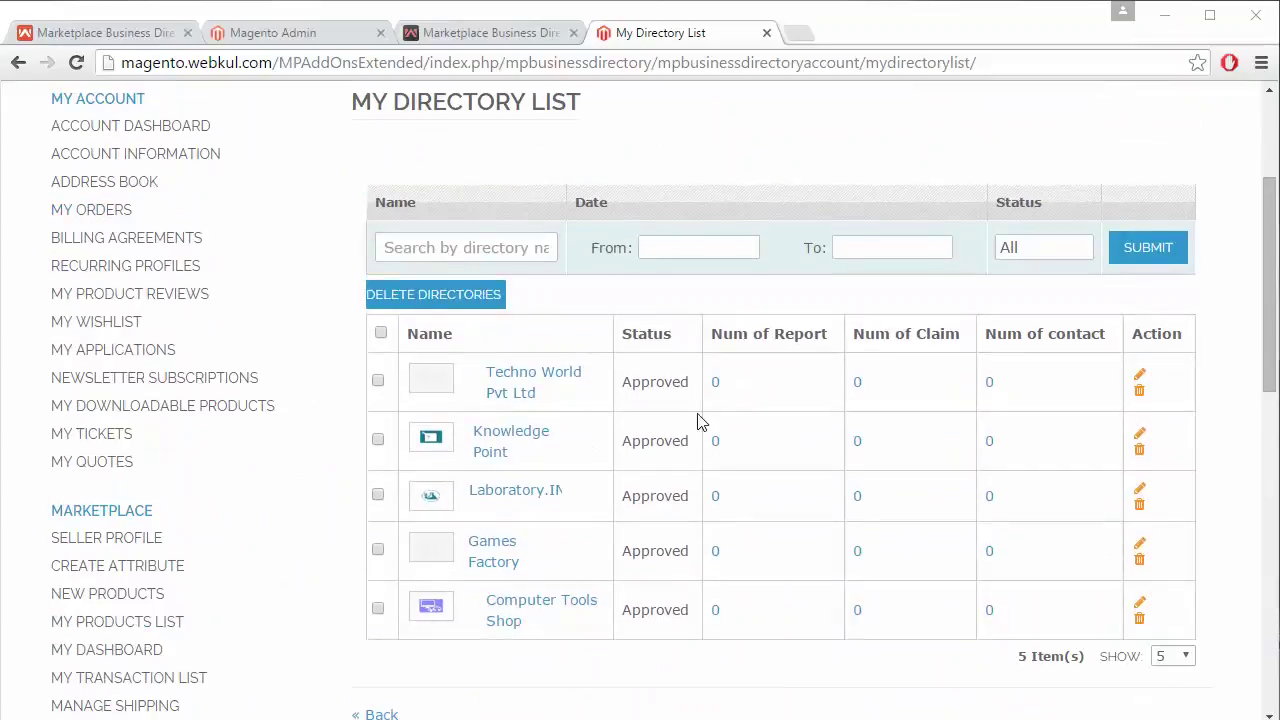
{"action": "scroll", "coordinate": [780, 481], "scroll_direction": "down", "scroll_amount": 1}
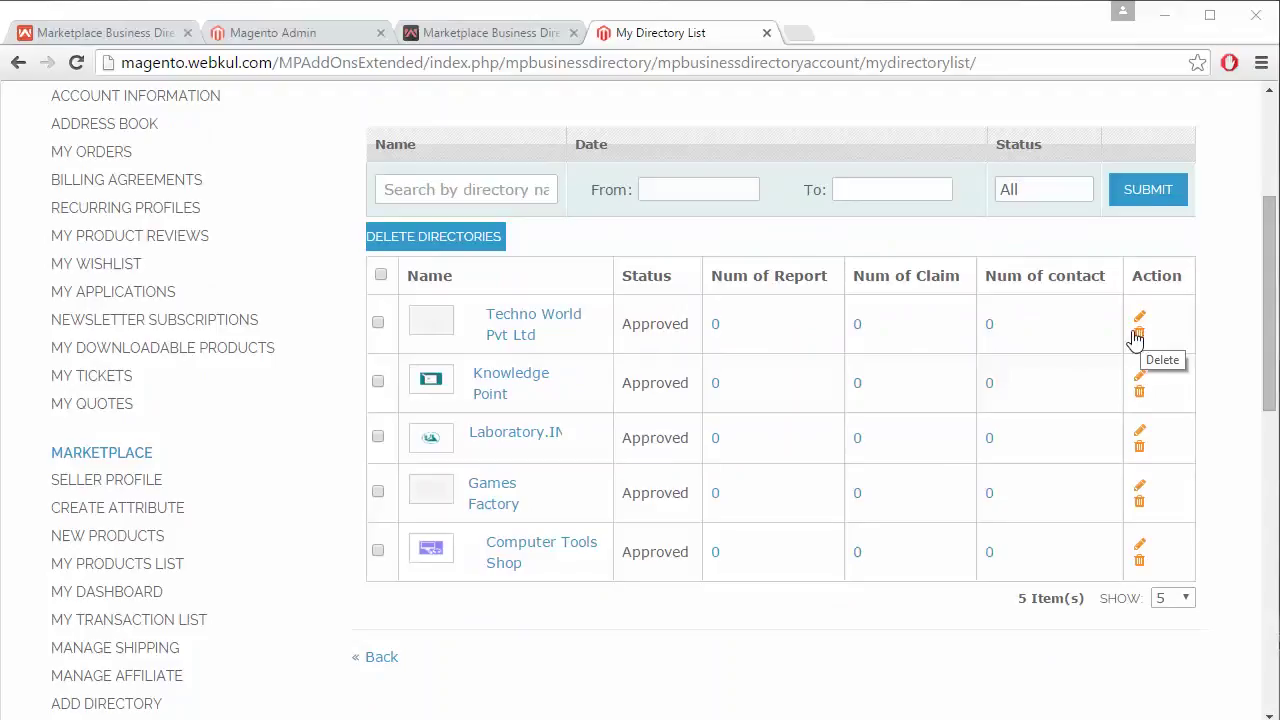
Leave only Techno World Pvt Ltd selected, then open it for editing and confirm.
{"action": "left_click", "coordinate": [378, 324]}
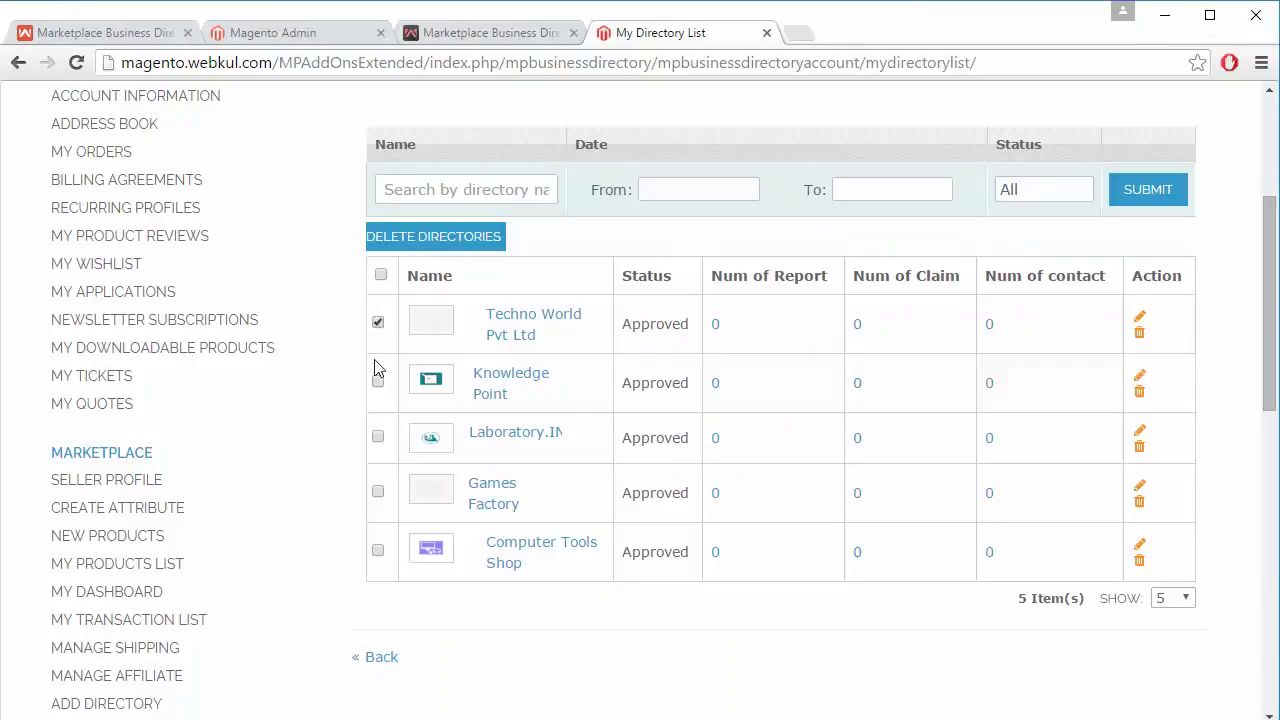
{"action": "left_click", "coordinate": [378, 382]}
{"action": "left_click", "coordinate": [378, 437]}
{"action": "left_click", "coordinate": [378, 381]}
{"action": "left_click", "coordinate": [378, 437]}
{"action": "scroll", "coordinate": [791, 477], "scroll_direction": "up", "scroll_amount": 1}
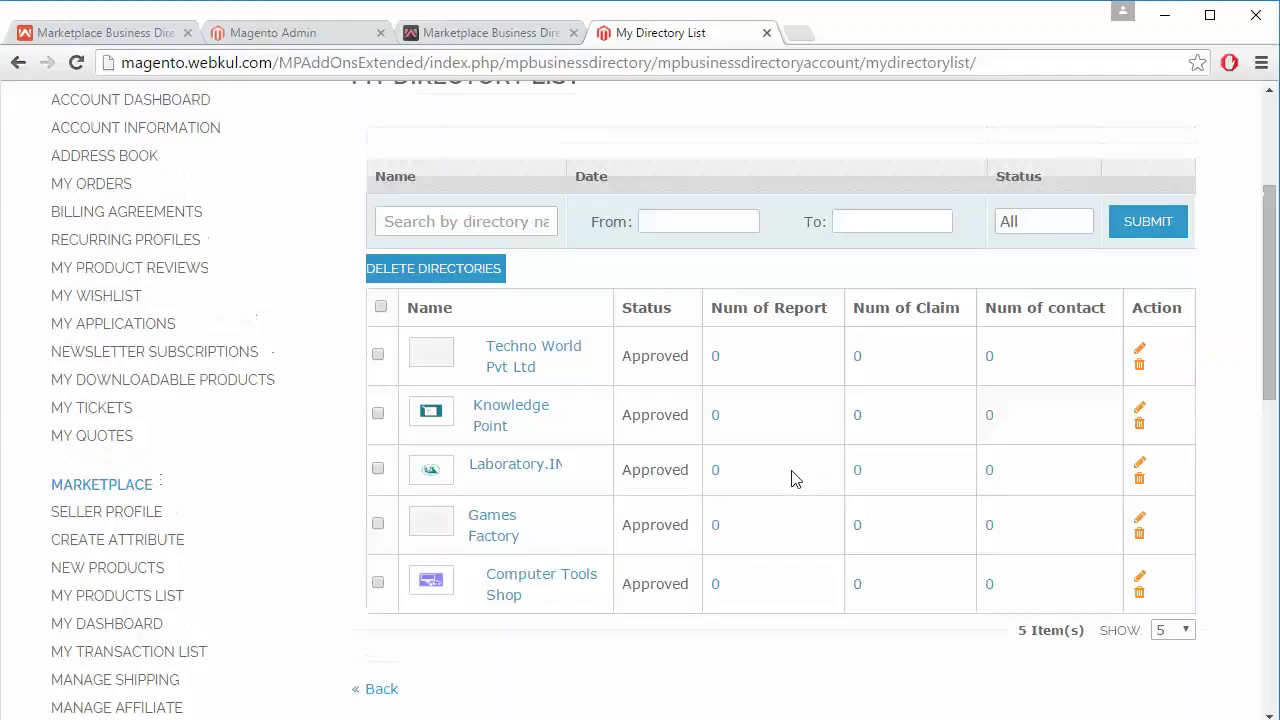
{"action": "left_click", "coordinate": [1140, 358]}
{"action": "left_click", "coordinate": [724, 219]}
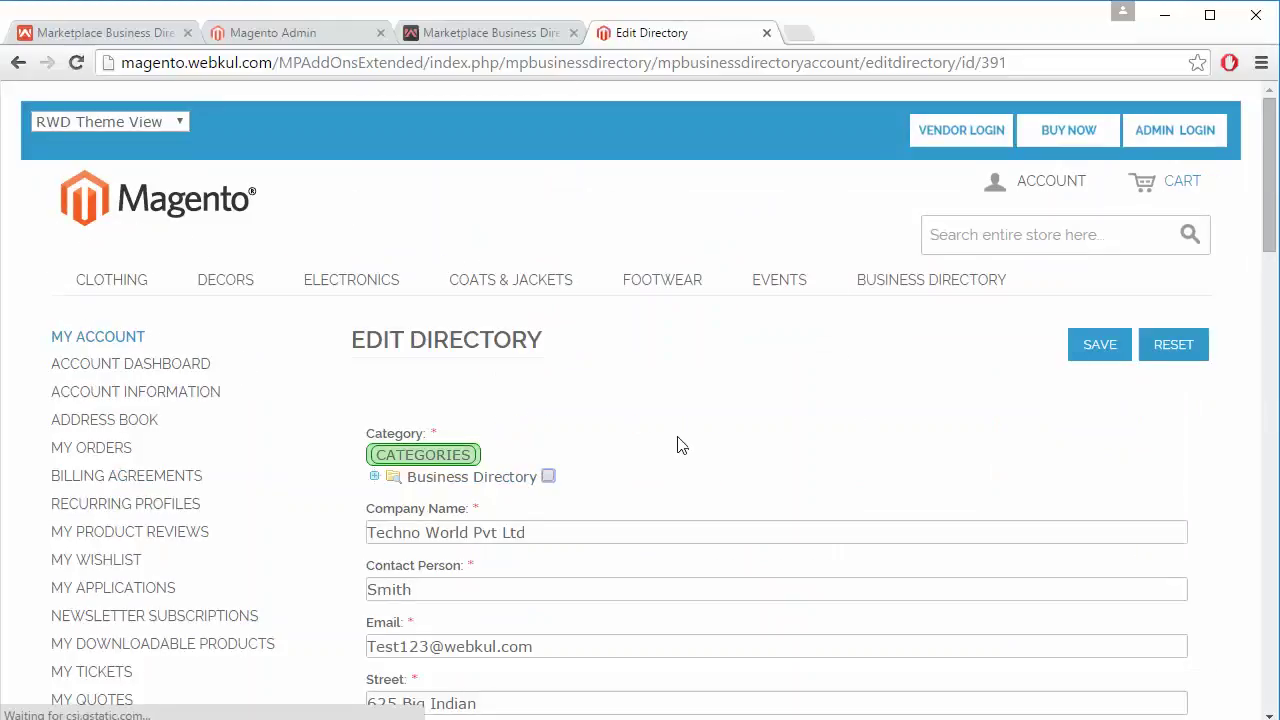
Review the entry's descriptions and assign it to the Business Directory category.
{"action": "scroll", "coordinate": [678, 436], "scroll_direction": "down", "scroll_amount": 2}
{"action": "scroll", "coordinate": [678, 436], "scroll_direction": "down", "scroll_amount": 2}
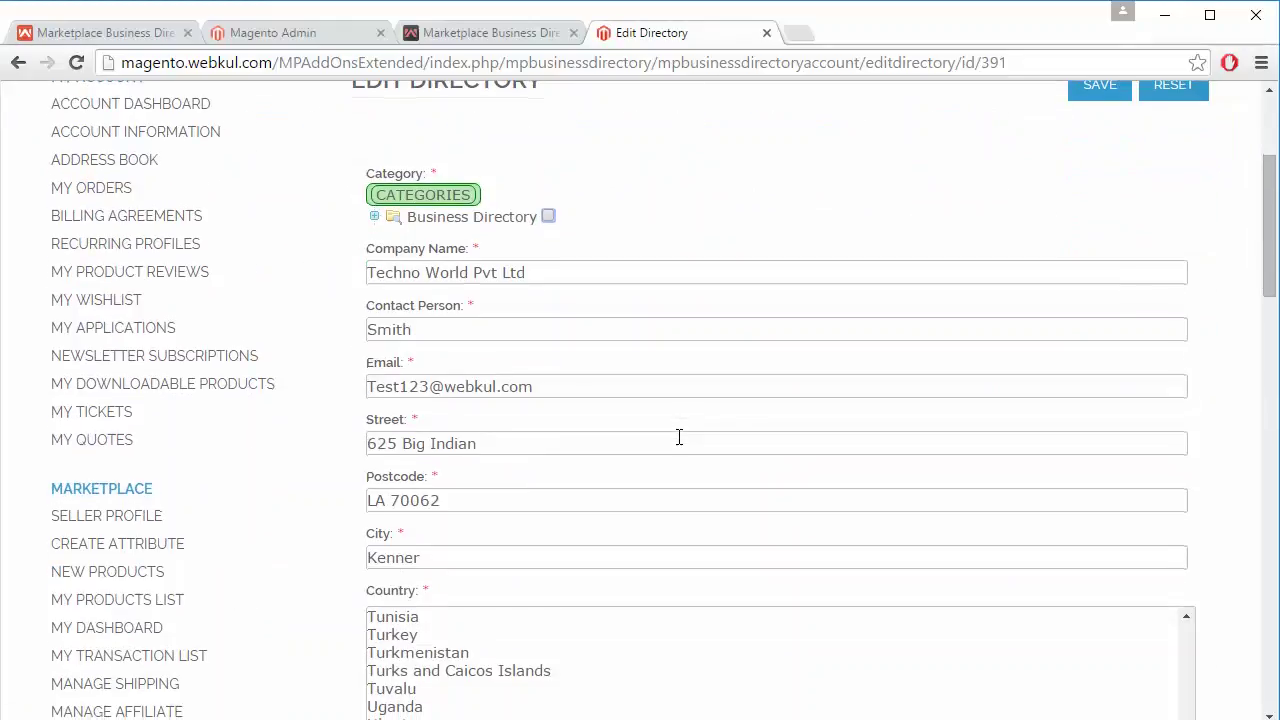
{"action": "scroll", "coordinate": [678, 436], "scroll_direction": "down", "scroll_amount": 2}
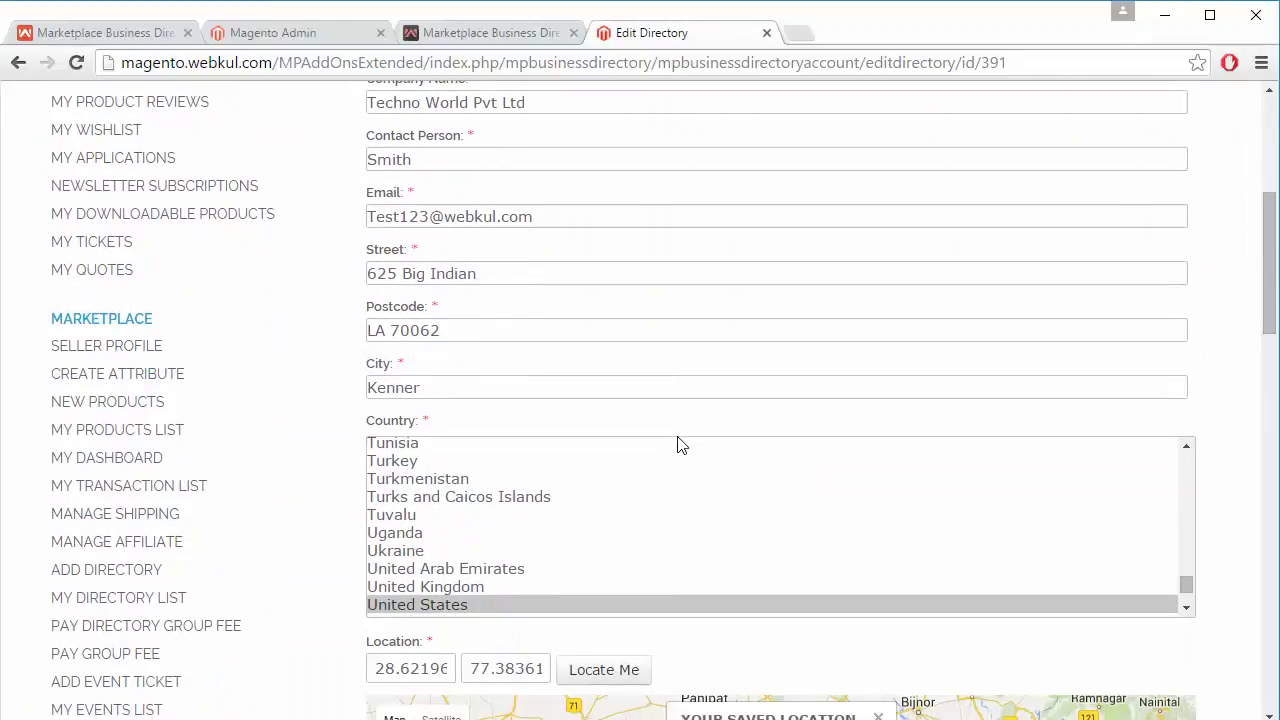
{"action": "scroll", "coordinate": [680, 443], "scroll_direction": "up", "scroll_amount": 3}
{"action": "scroll", "coordinate": [669, 265], "scroll_direction": "up", "scroll_amount": 4}
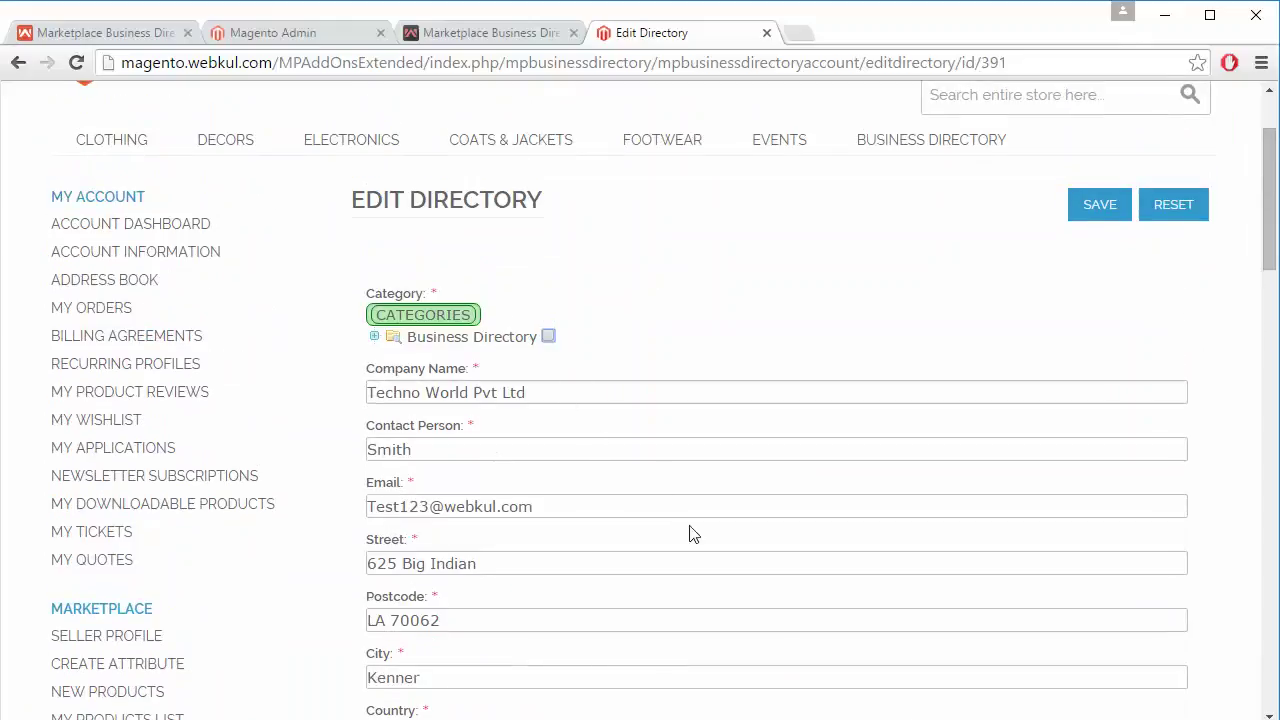
{"action": "scroll", "coordinate": [590, 552], "scroll_direction": "down", "scroll_amount": 3}
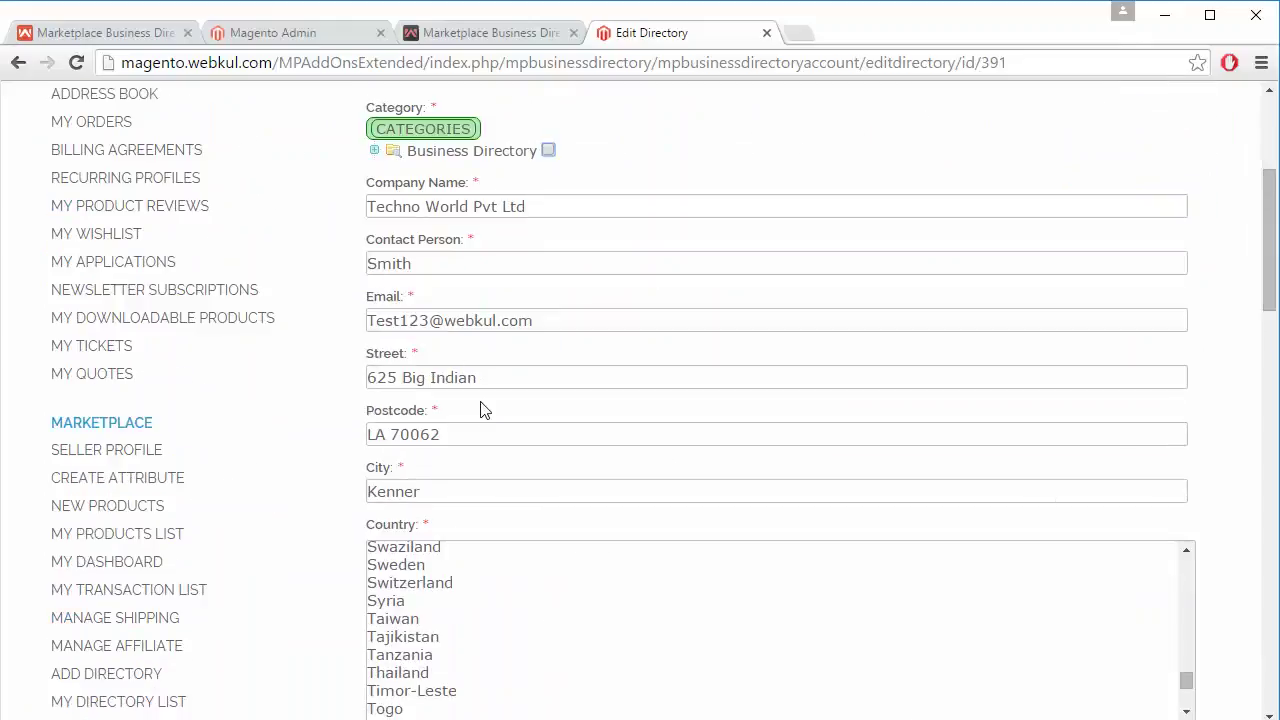
{"action": "scroll", "coordinate": [743, 466], "scroll_direction": "up", "scroll_amount": 4}
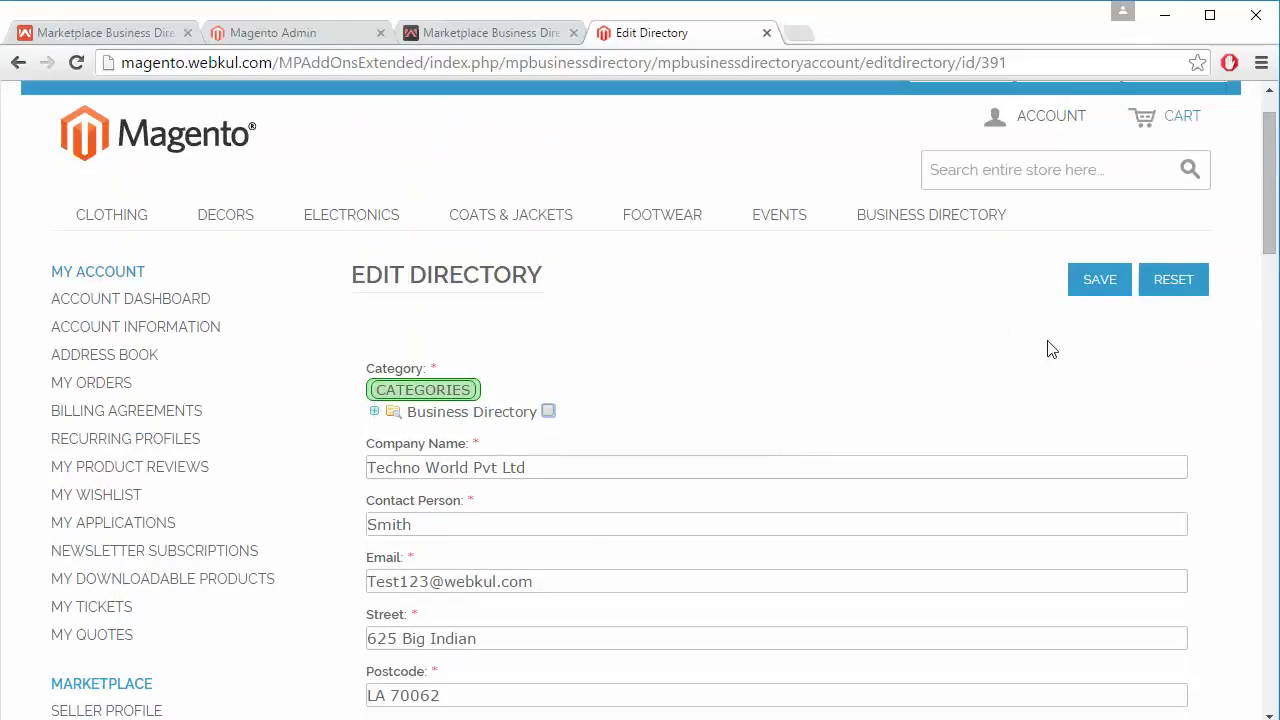
{"action": "scroll", "coordinate": [754, 491], "scroll_direction": "down", "scroll_amount": 3}
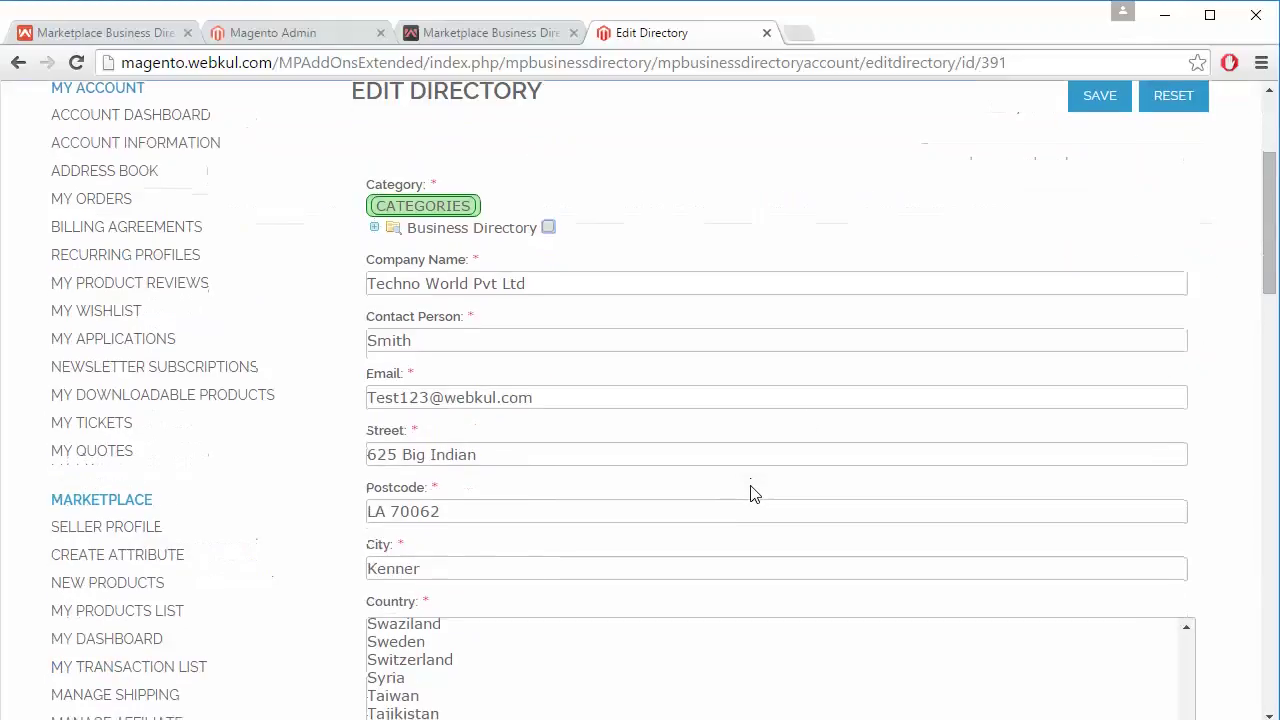
{"action": "left_click", "coordinate": [549, 228]}
Look over the rest of the Edit Directory form, including the map and business days.
{"action": "scroll", "coordinate": [697, 240], "scroll_direction": "down", "scroll_amount": 6}
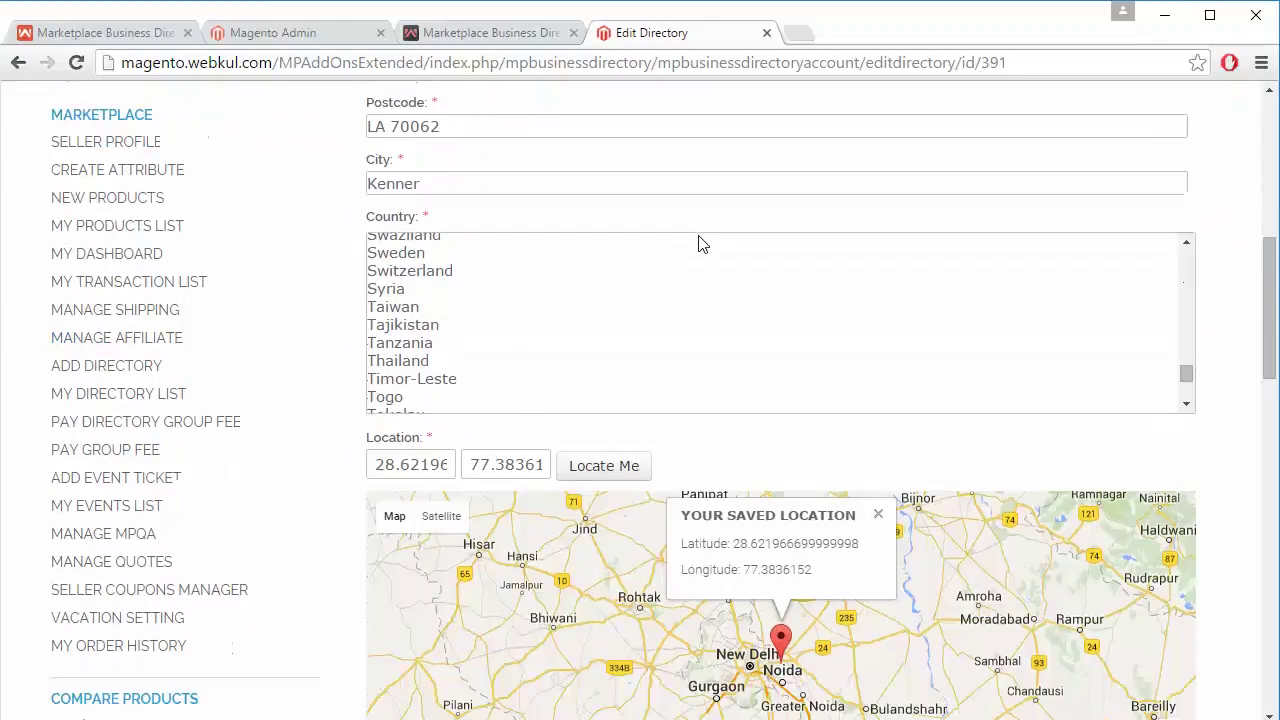
{"action": "scroll", "coordinate": [280, 380], "scroll_direction": "down", "scroll_amount": 3}
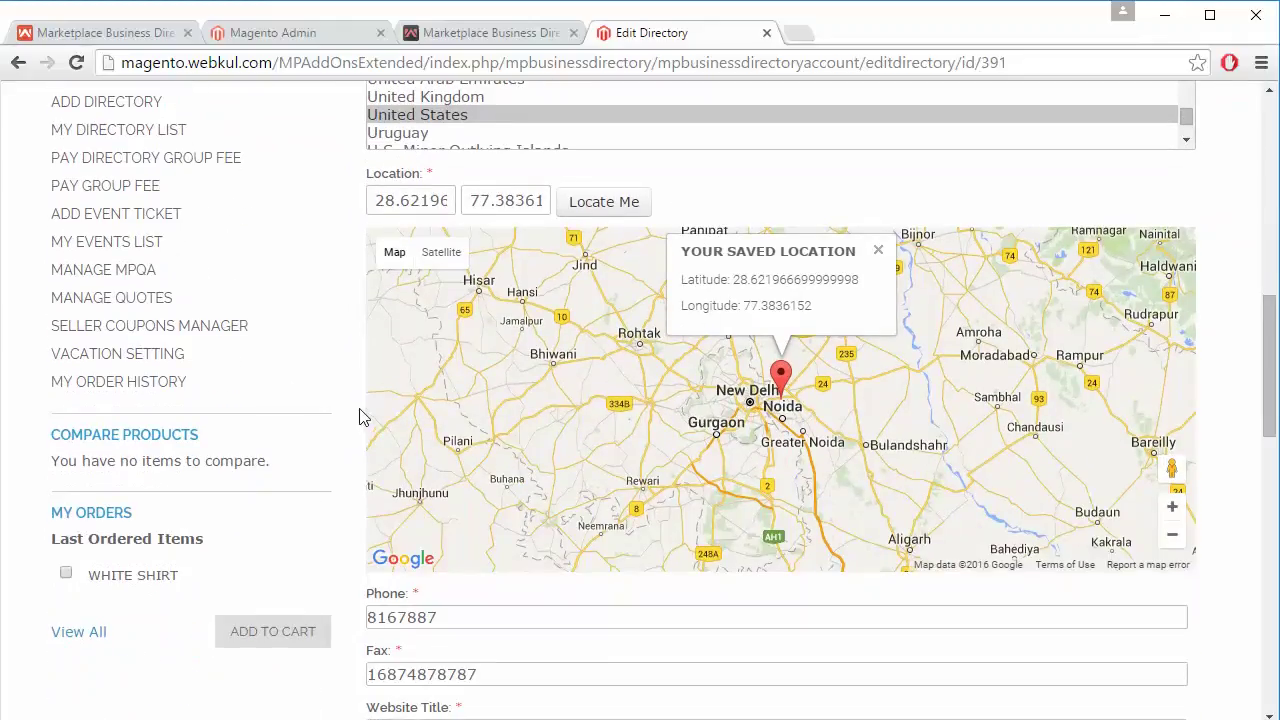
{"action": "scroll", "coordinate": [341, 373], "scroll_direction": "down", "scroll_amount": 4}
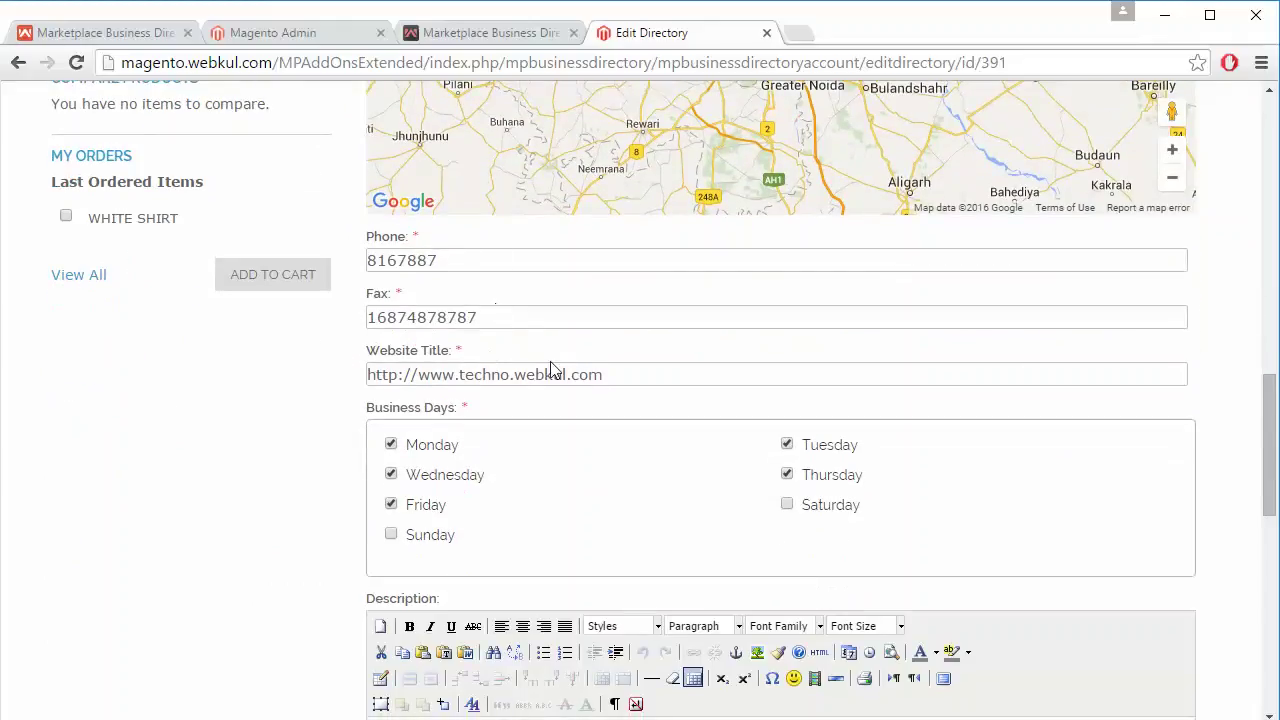
{"action": "scroll", "coordinate": [334, 414], "scroll_direction": "down", "scroll_amount": 1}
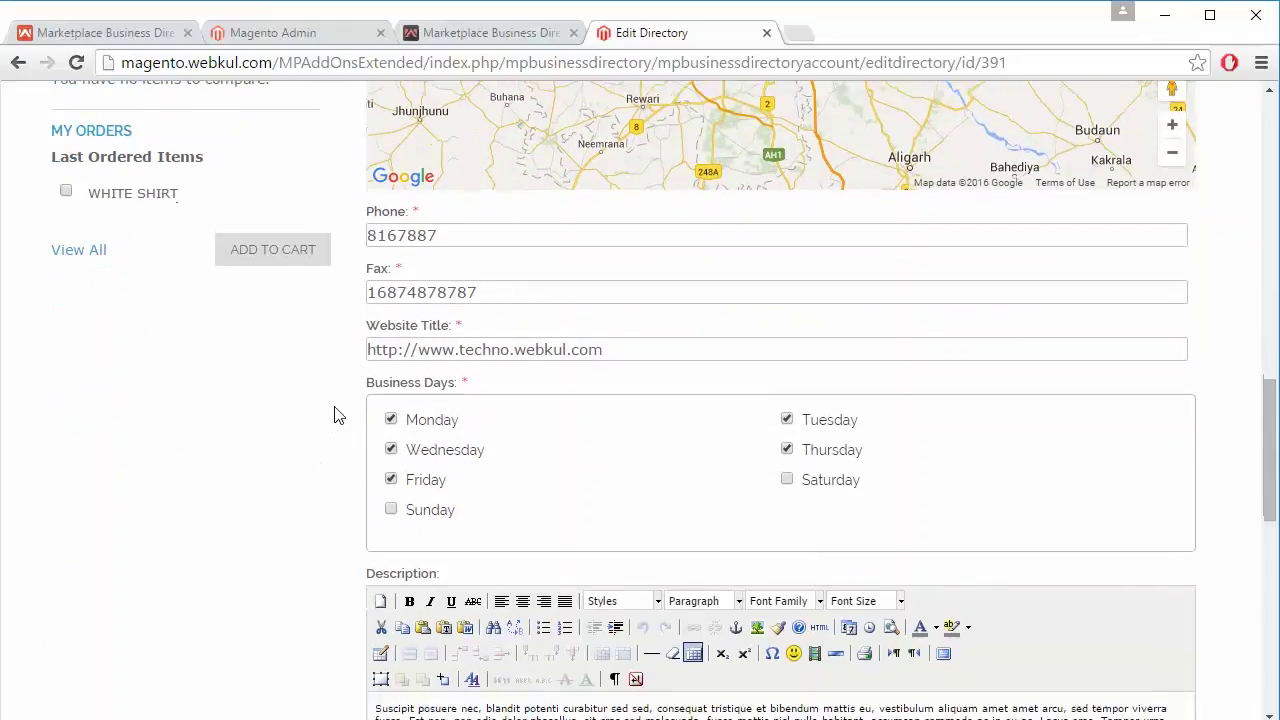
{"action": "scroll", "coordinate": [337, 414], "scroll_direction": "down", "scroll_amount": 2}
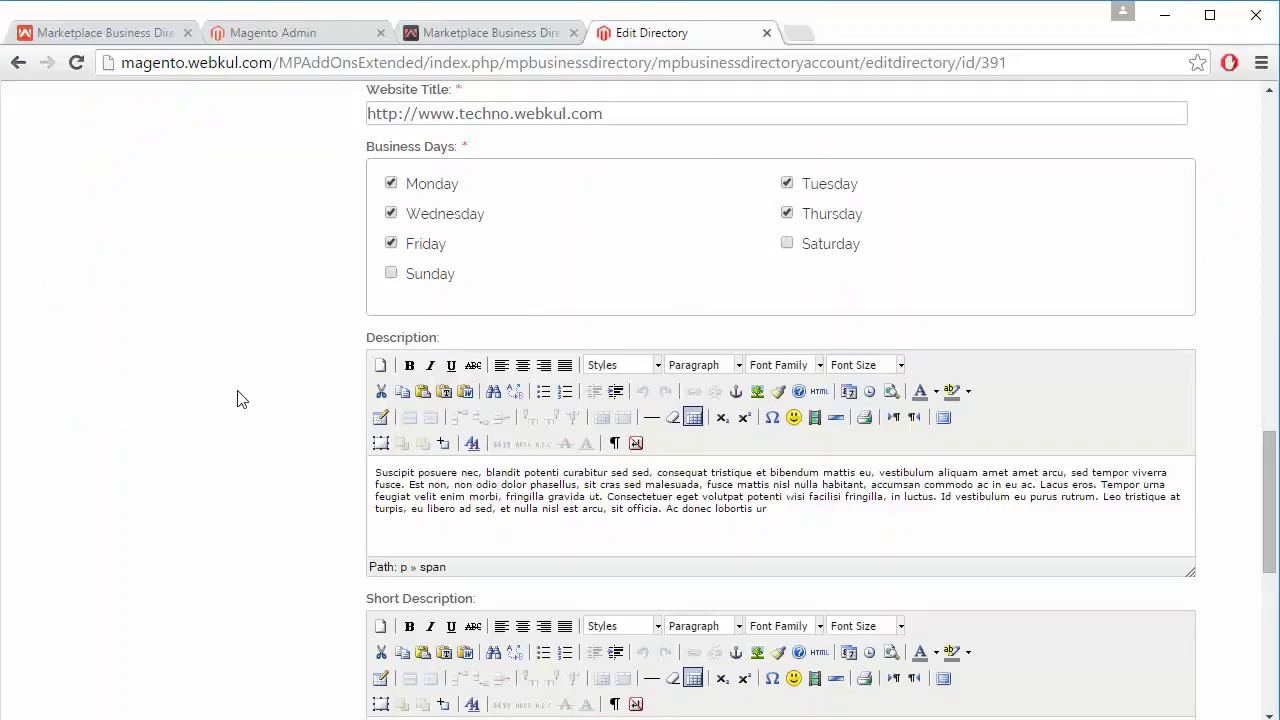
{"action": "scroll", "coordinate": [240, 398], "scroll_direction": "down", "scroll_amount": 1}
{"action": "scroll", "coordinate": [240, 398], "scroll_direction": "down", "scroll_amount": 1}
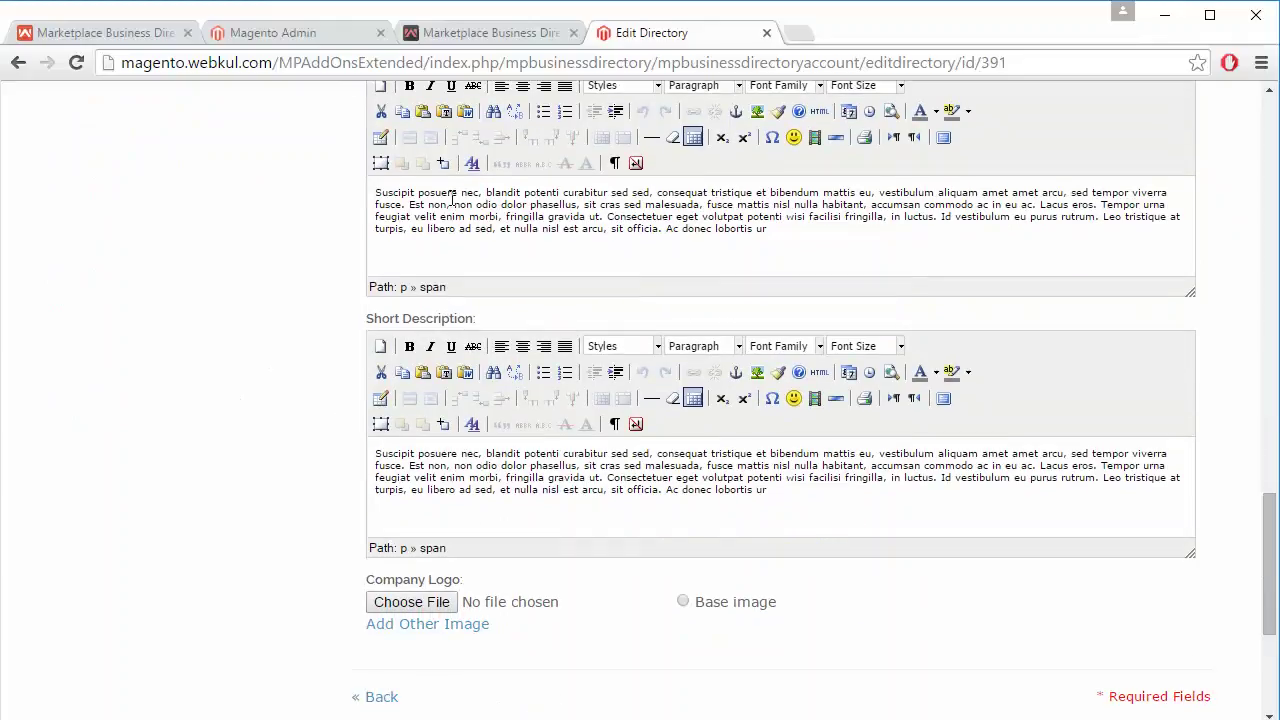
{"action": "scroll", "coordinate": [310, 363], "scroll_direction": "down", "scroll_amount": 1}
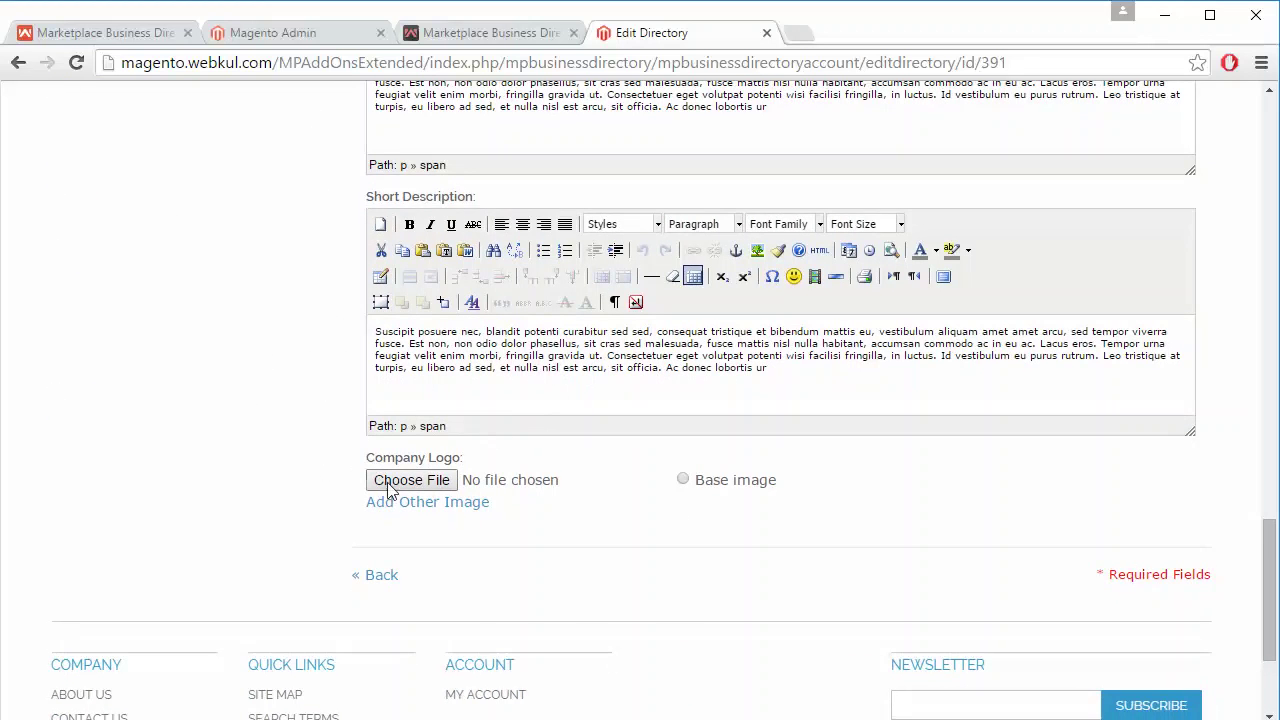
{"action": "scroll", "coordinate": [1028, 414], "scroll_direction": "up", "scroll_amount": 7}
{"action": "scroll", "coordinate": [1025, 404], "scroll_direction": "up", "scroll_amount": 2}
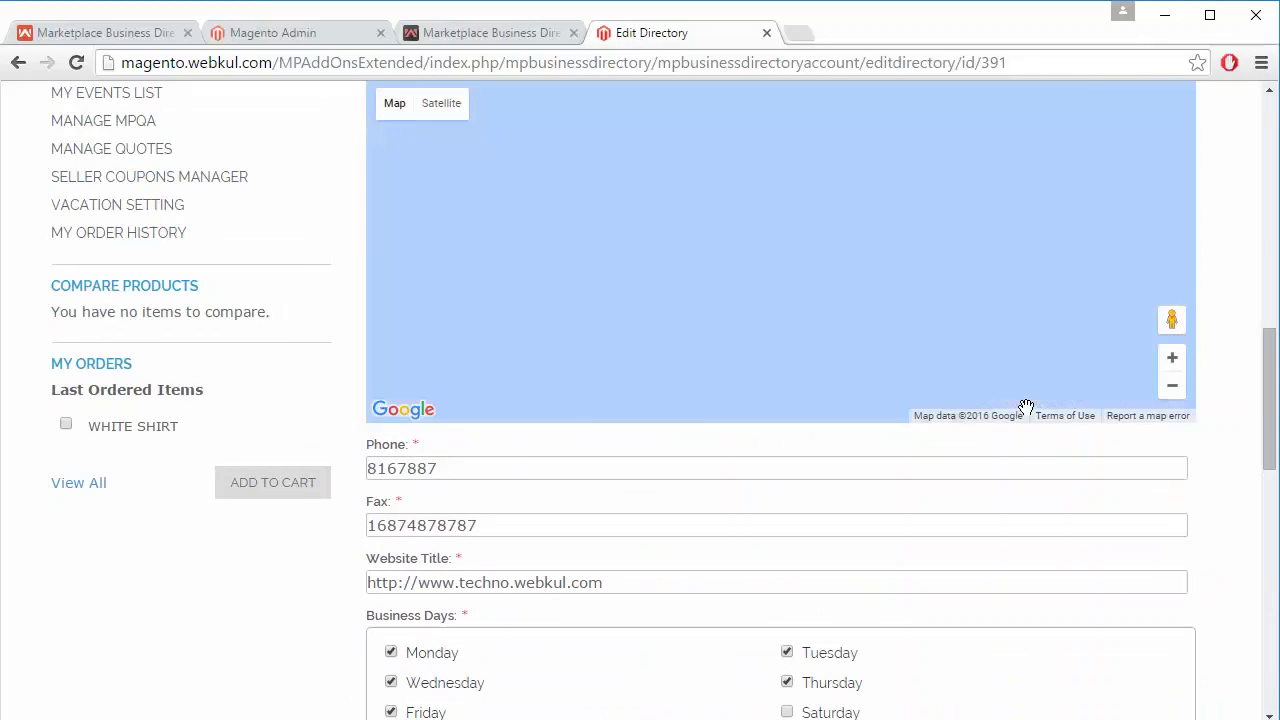
{"action": "scroll", "coordinate": [1223, 366], "scroll_direction": "up", "scroll_amount": 10}
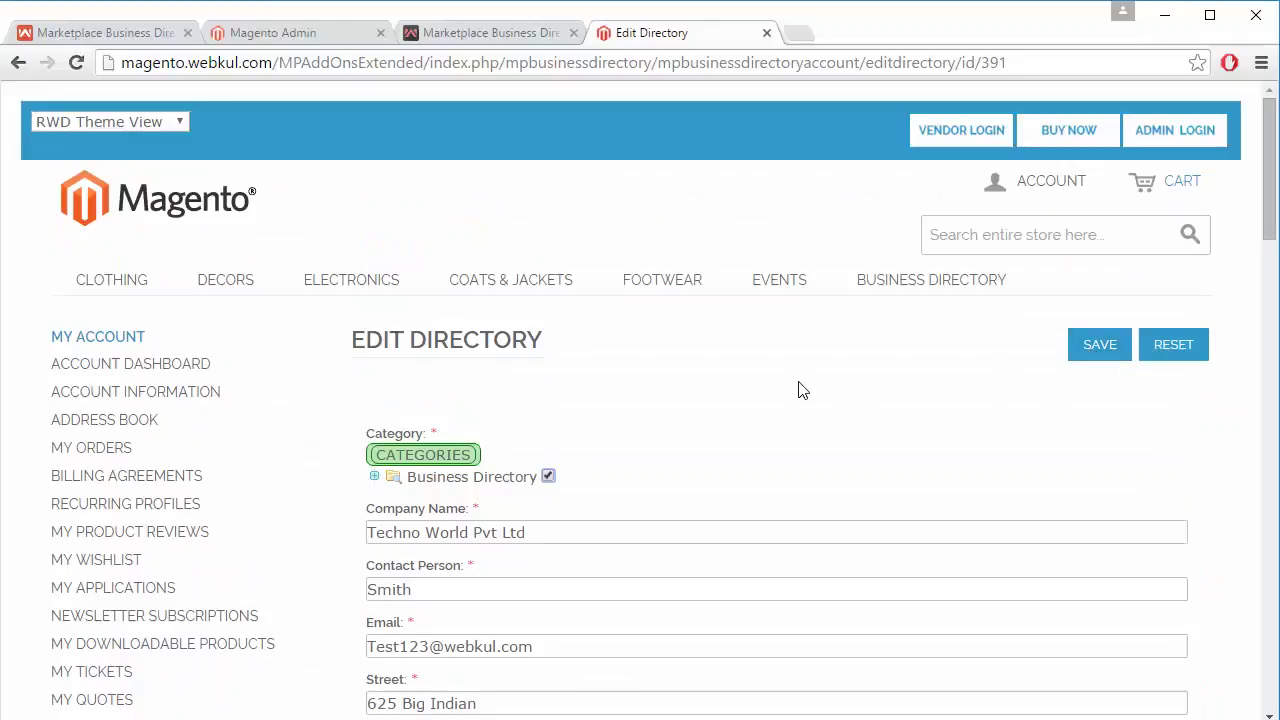
Save the Techno World Pvt Ltd edits and scroll through the resulting directory list.
{"action": "left_click", "coordinate": [1094, 350]}
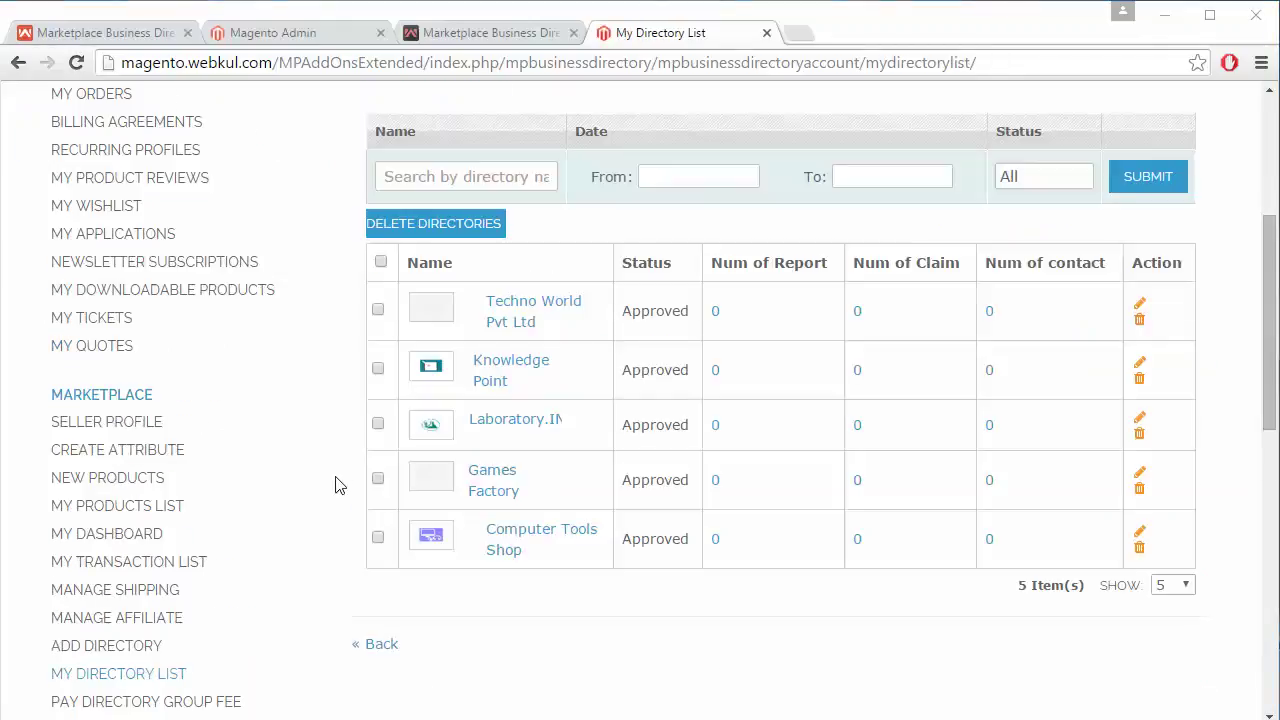
{"action": "scroll", "coordinate": [336, 484], "scroll_direction": "down", "scroll_amount": 2}
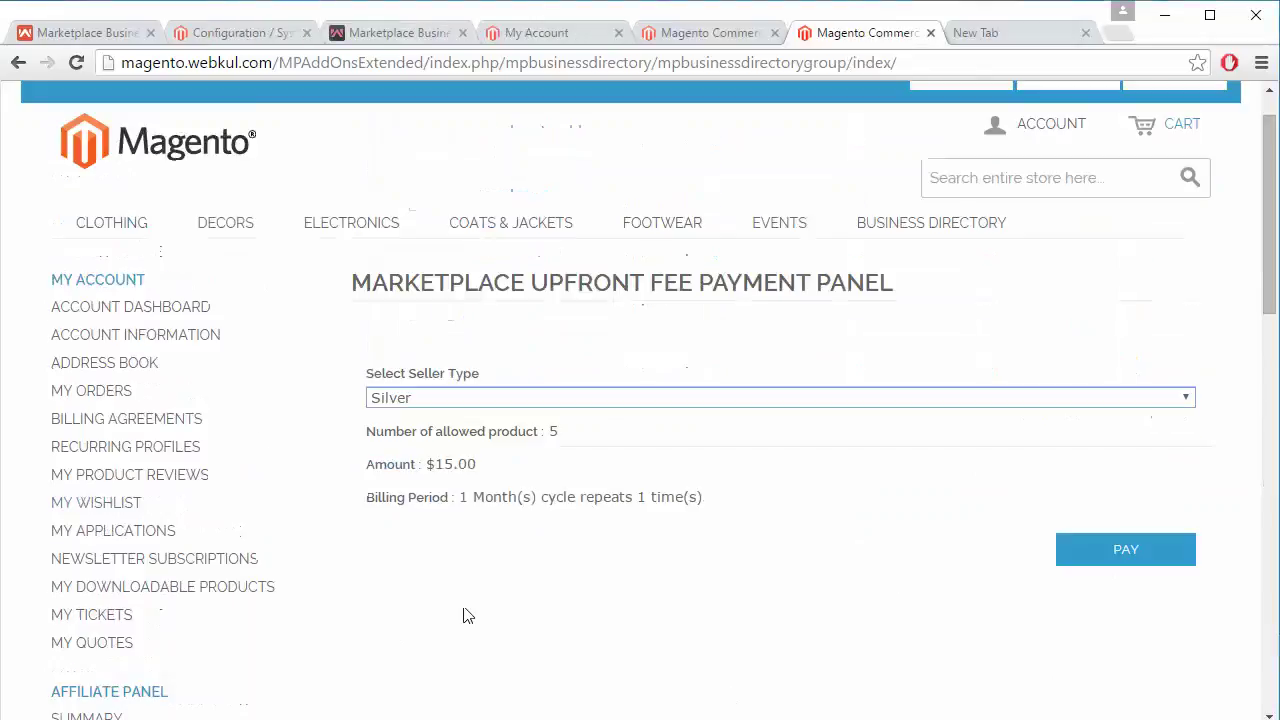
{"action": "scroll", "coordinate": [465, 613], "scroll_direction": "down", "scroll_amount": 10}
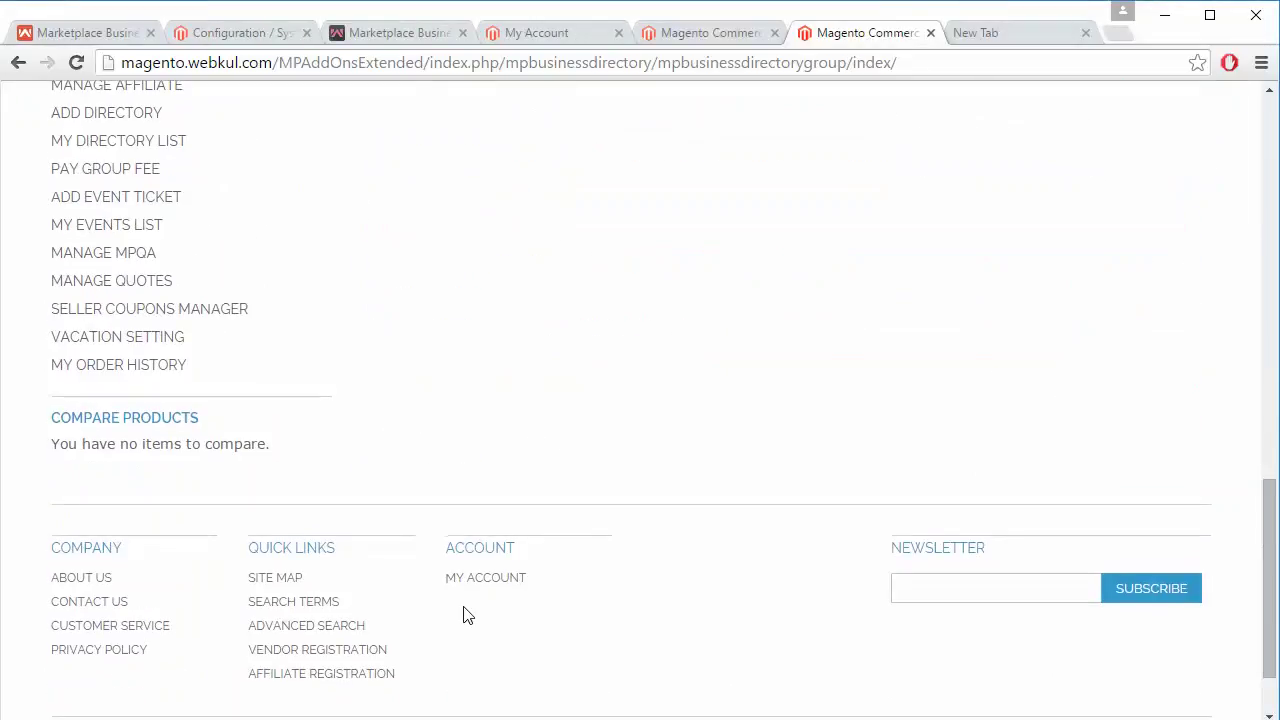
Compare Silver, then settle on Platinum seller type: 20 allowed products for $25.00.
{"action": "scroll", "coordinate": [657, 534], "scroll_direction": "up", "scroll_amount": 7}
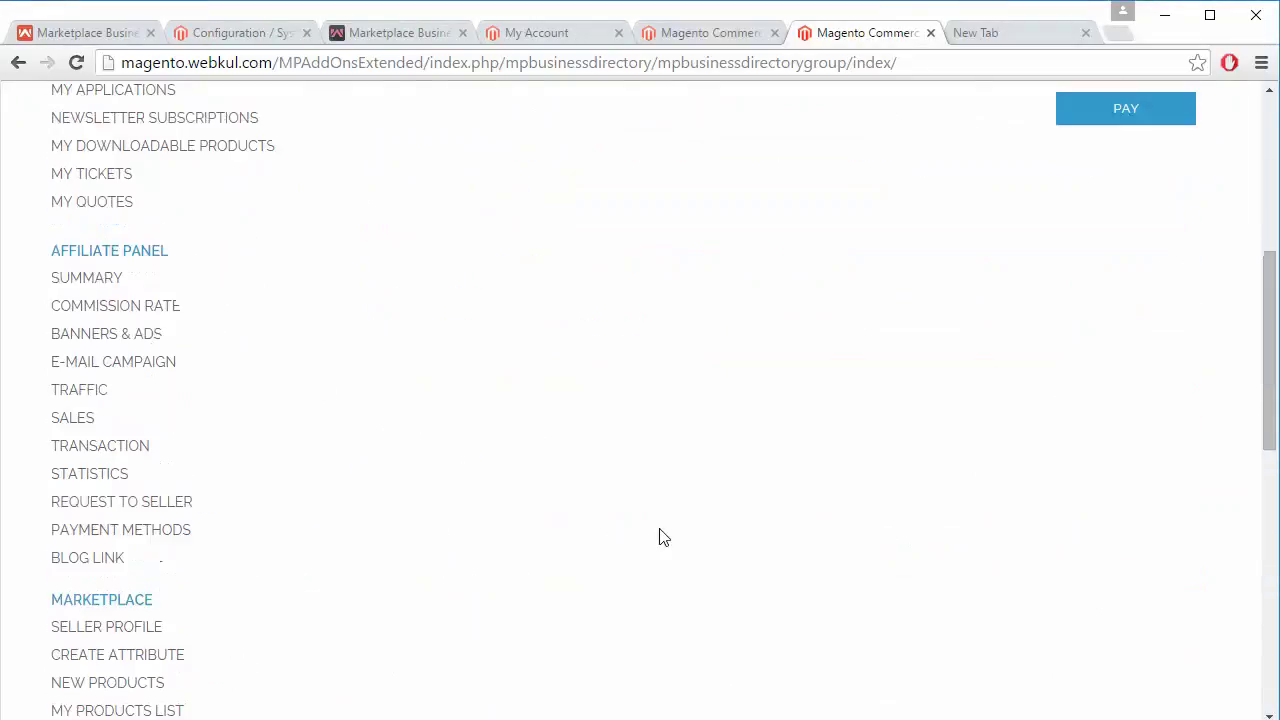
{"action": "scroll", "coordinate": [659, 537], "scroll_direction": "up", "scroll_amount": 5}
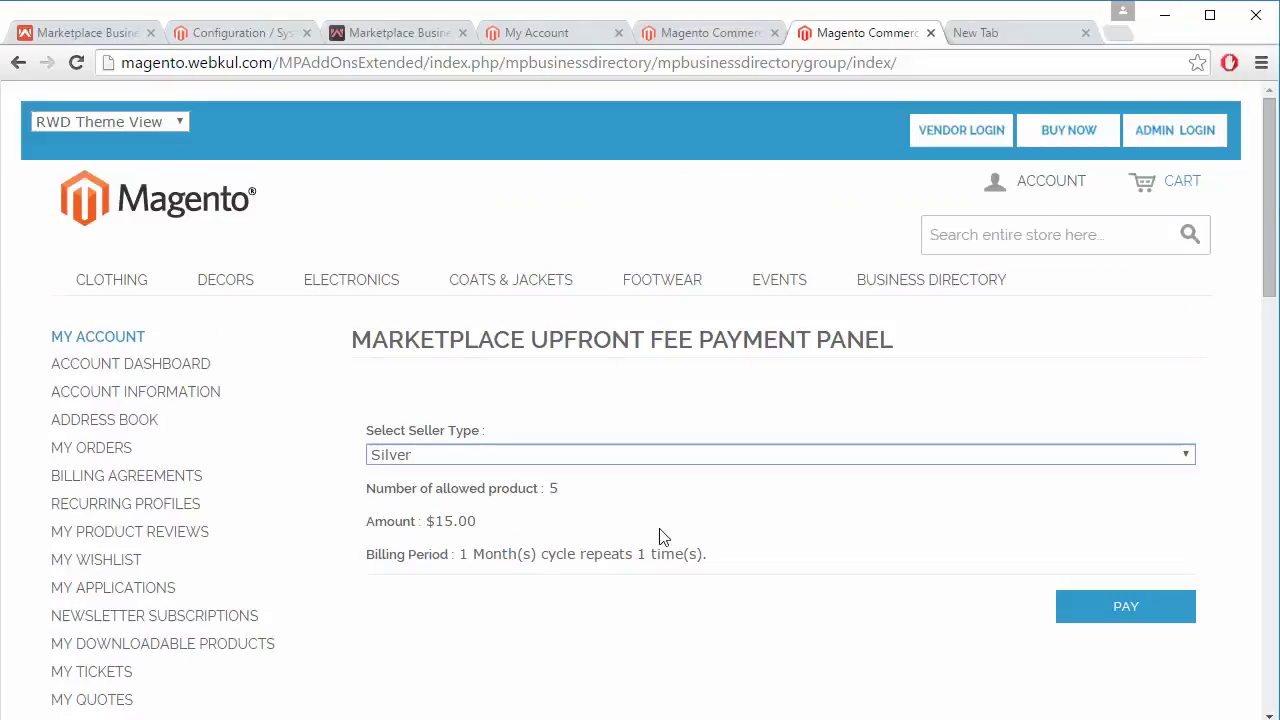
{"action": "left_click", "coordinate": [657, 458]}
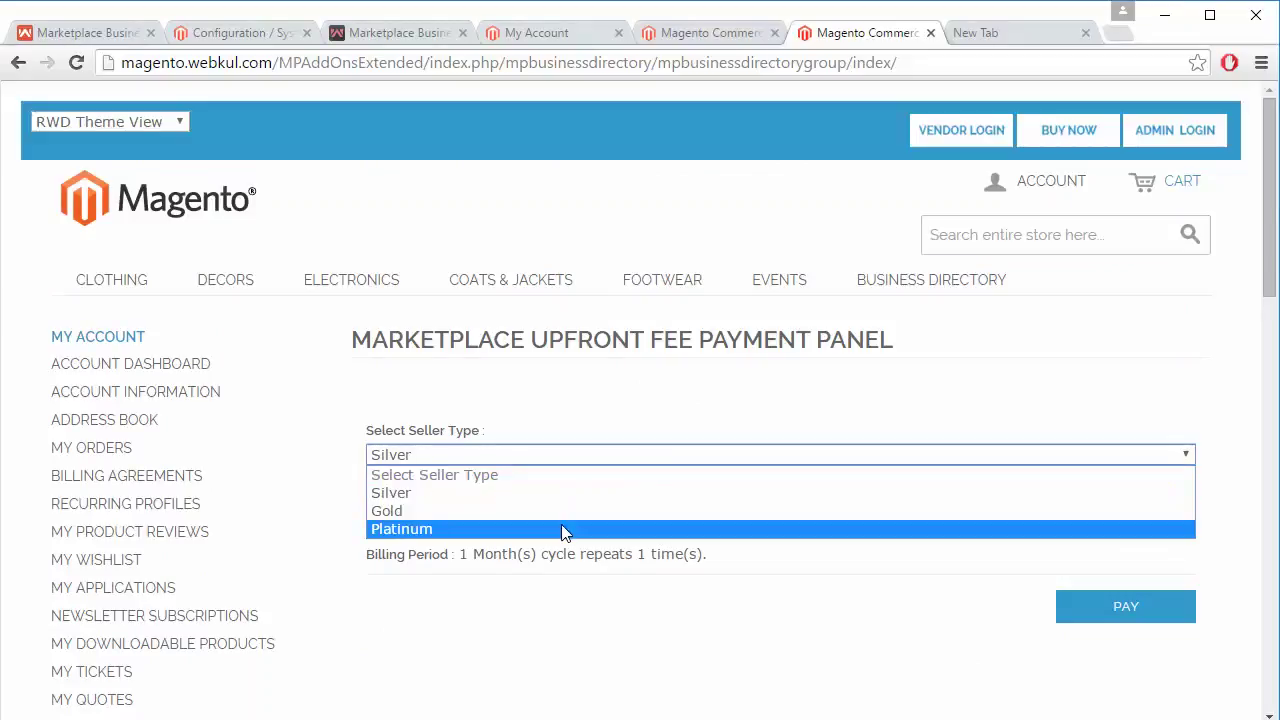
{"action": "left_click", "coordinate": [565, 530]}
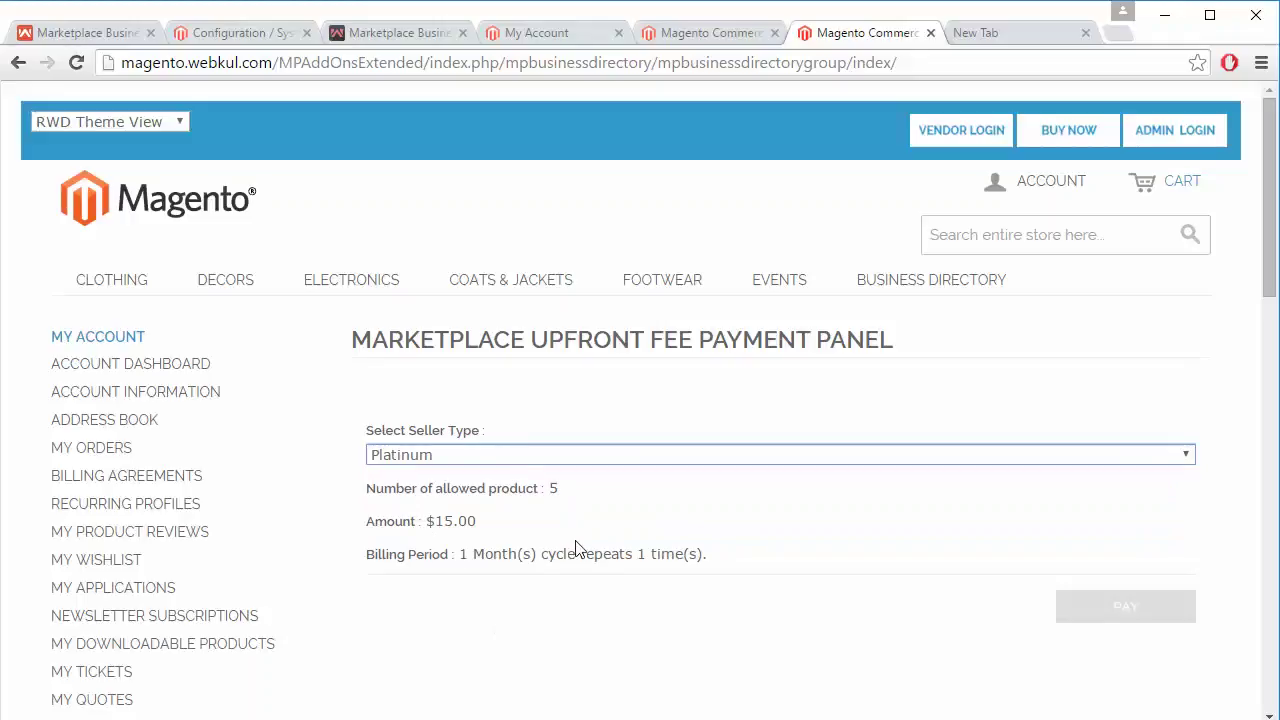
{"action": "left_click", "coordinate": [597, 458]}
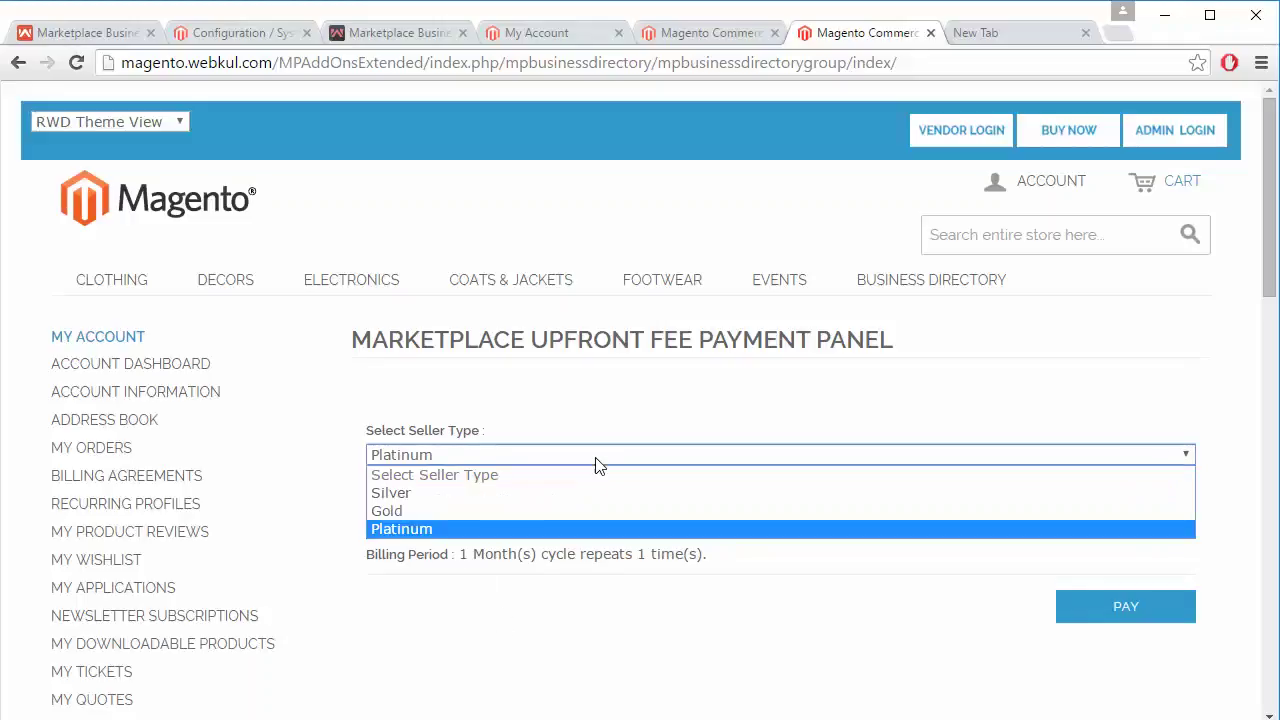
{"action": "left_click", "coordinate": [530, 494]}
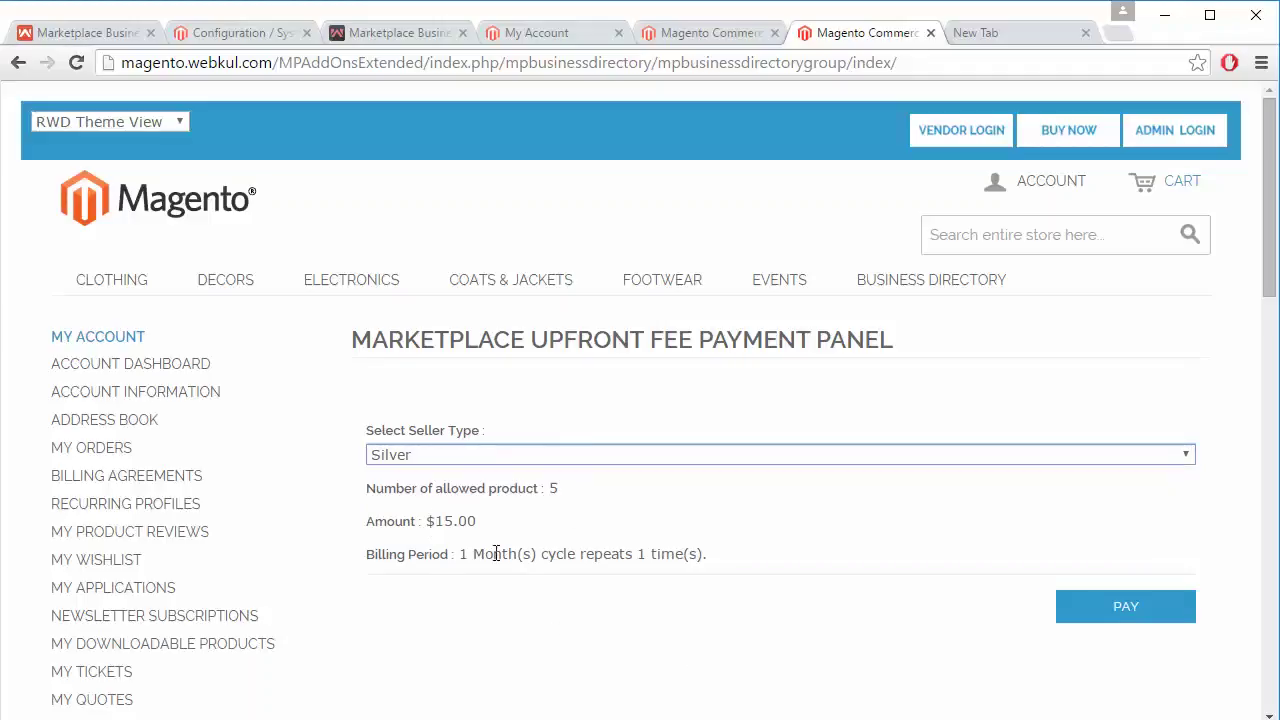
{"action": "left_click", "coordinate": [586, 452]}
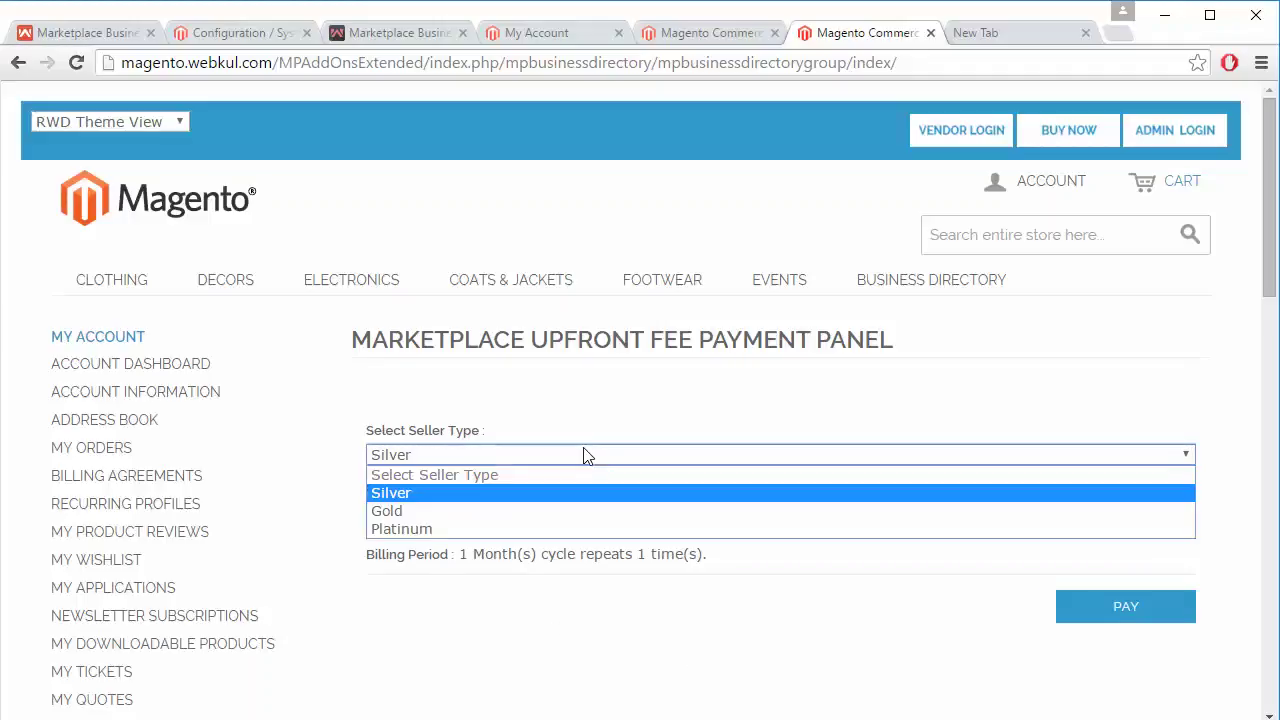
{"action": "left_click", "coordinate": [558, 529]}
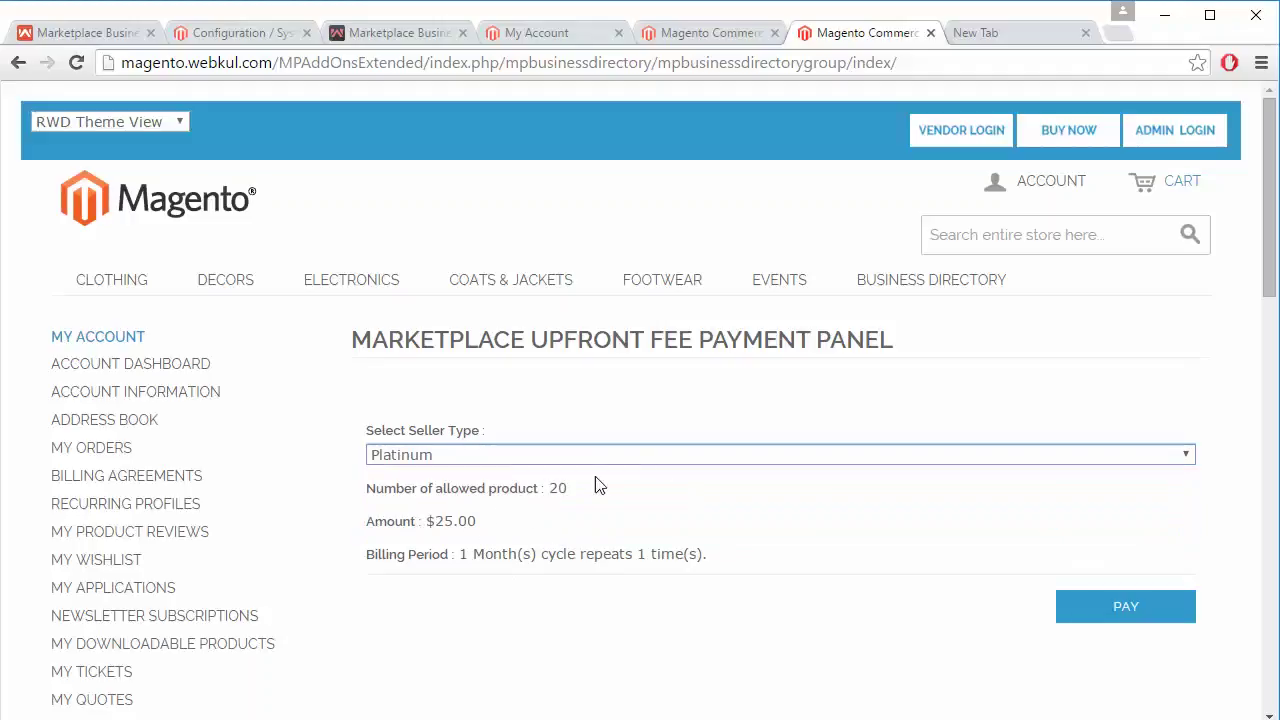
Pay the Platinum fee via PayPal Sandbox, clearing part of the prefilled login email.
{"action": "left_click", "coordinate": [1118, 612]}
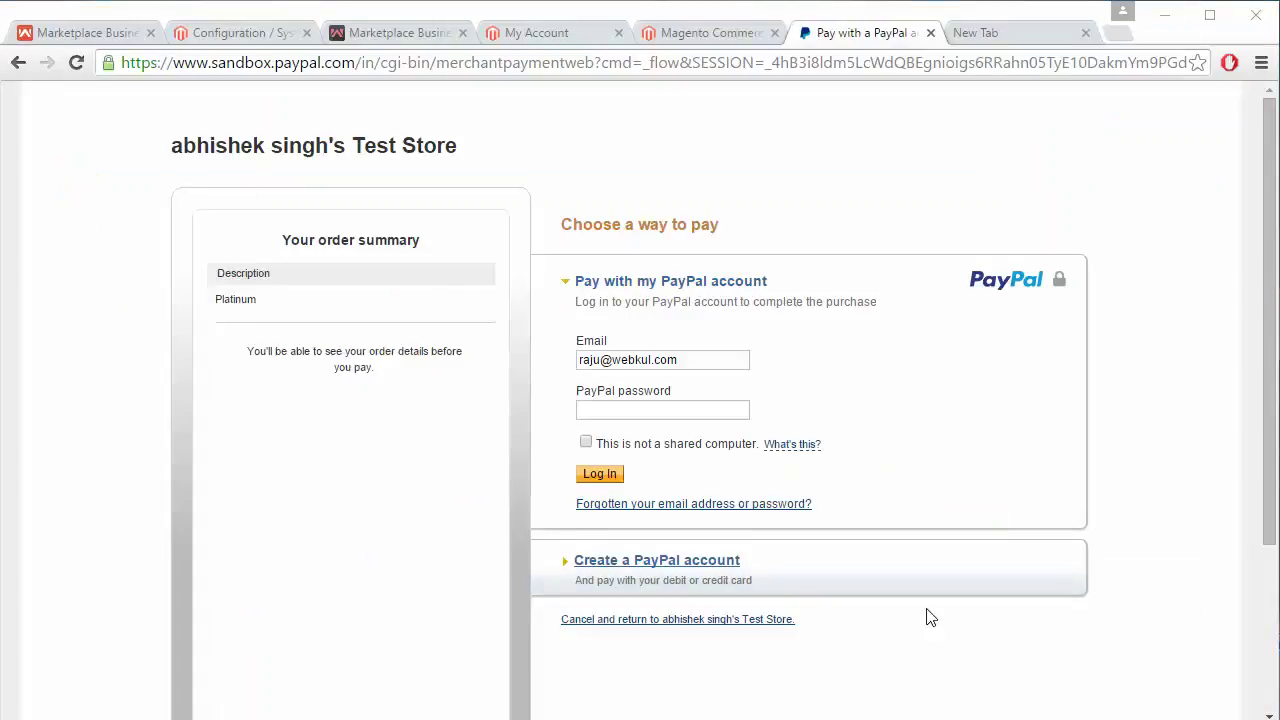
{"action": "scroll", "coordinate": [729, 686], "scroll_direction": "down", "scroll_amount": 1}
{"action": "key", "text": "Delete"}
{"action": "key", "text": "Delete"}
{"action": "key", "text": "Delete"}
{"action": "key", "text": "Delete"}
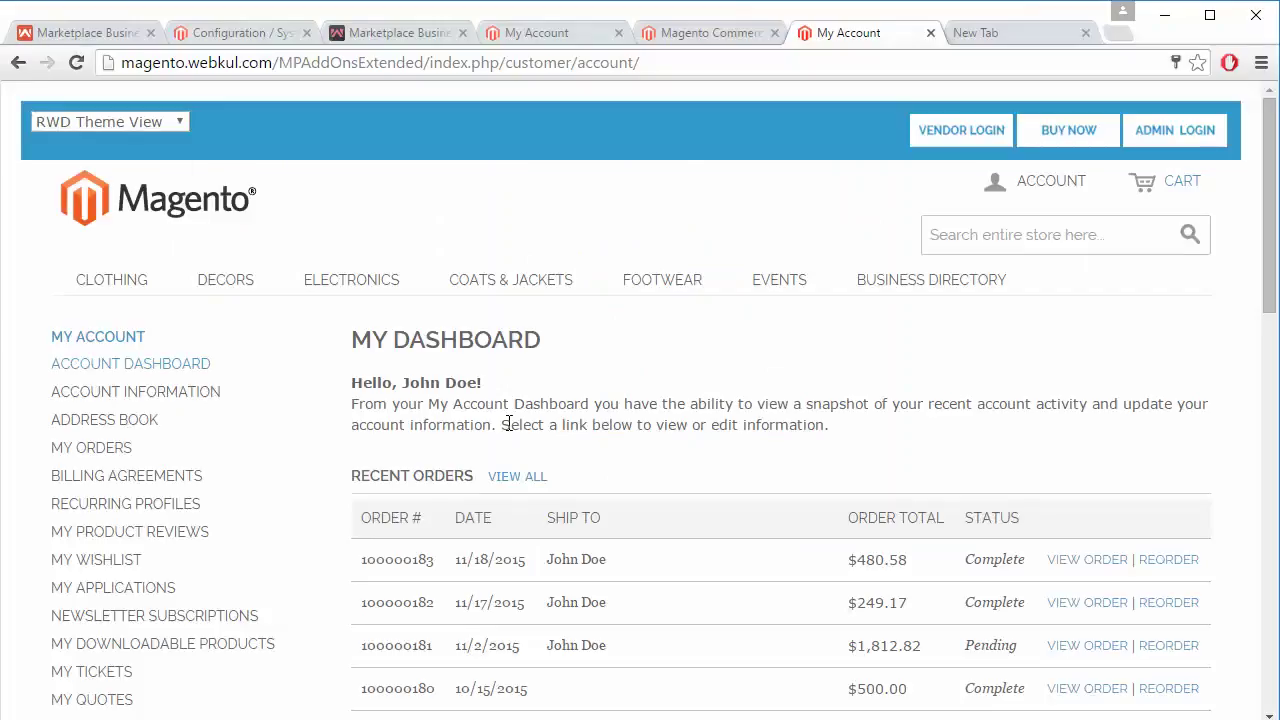
Scroll the My Account dashboard back up to the top navigation.
{"action": "scroll", "coordinate": [508, 424], "scroll_direction": "down", "scroll_amount": 15}
{"action": "scroll", "coordinate": [509, 423], "scroll_direction": "up", "scroll_amount": 6}
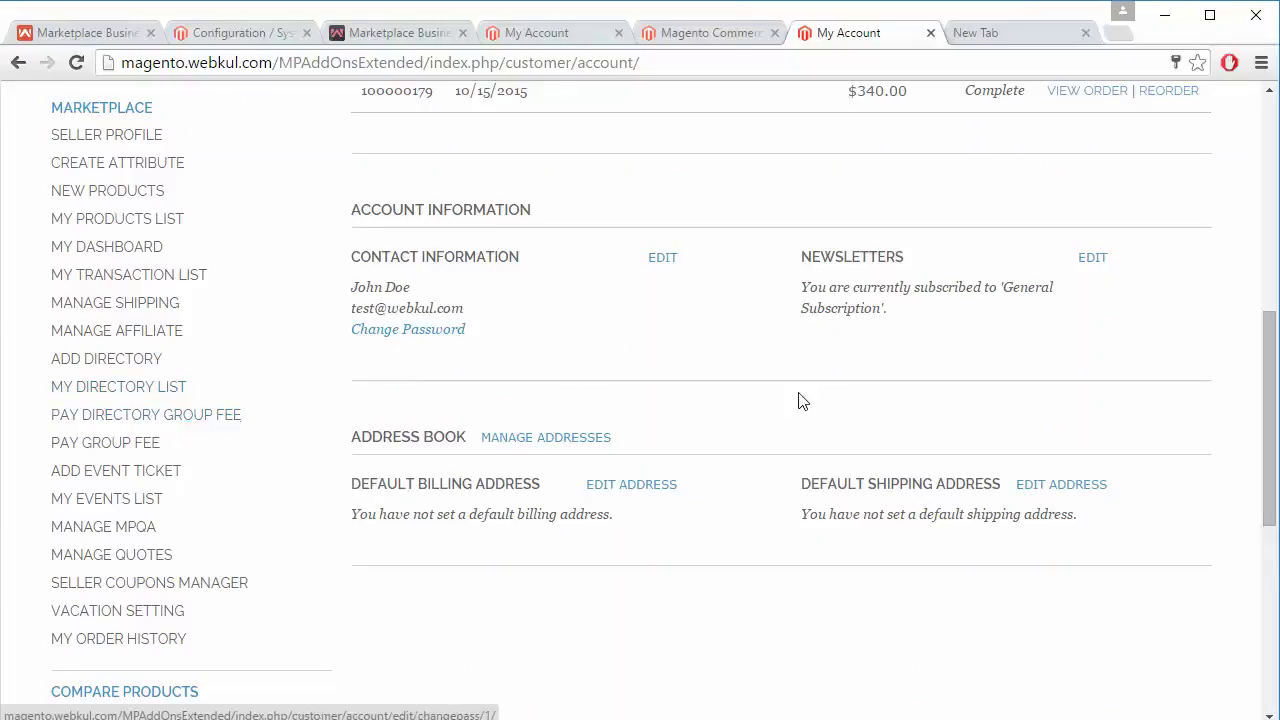
{"action": "scroll", "coordinate": [900, 414], "scroll_direction": "up", "scroll_amount": 4}
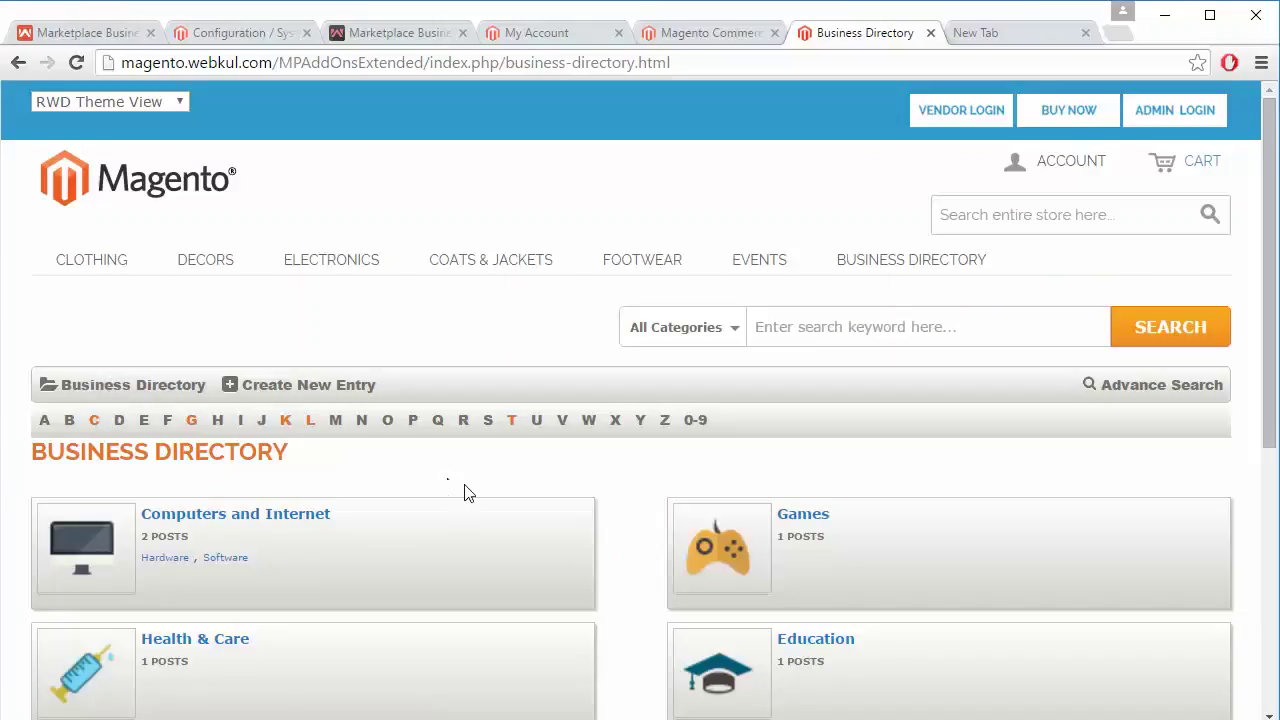
Browse directory entries starting with C, which finds Computer Tools Shop.
{"action": "scroll", "coordinate": [466, 491], "scroll_direction": "down", "scroll_amount": 2}
{"action": "scroll", "coordinate": [466, 491], "scroll_direction": "up", "scroll_amount": 2}
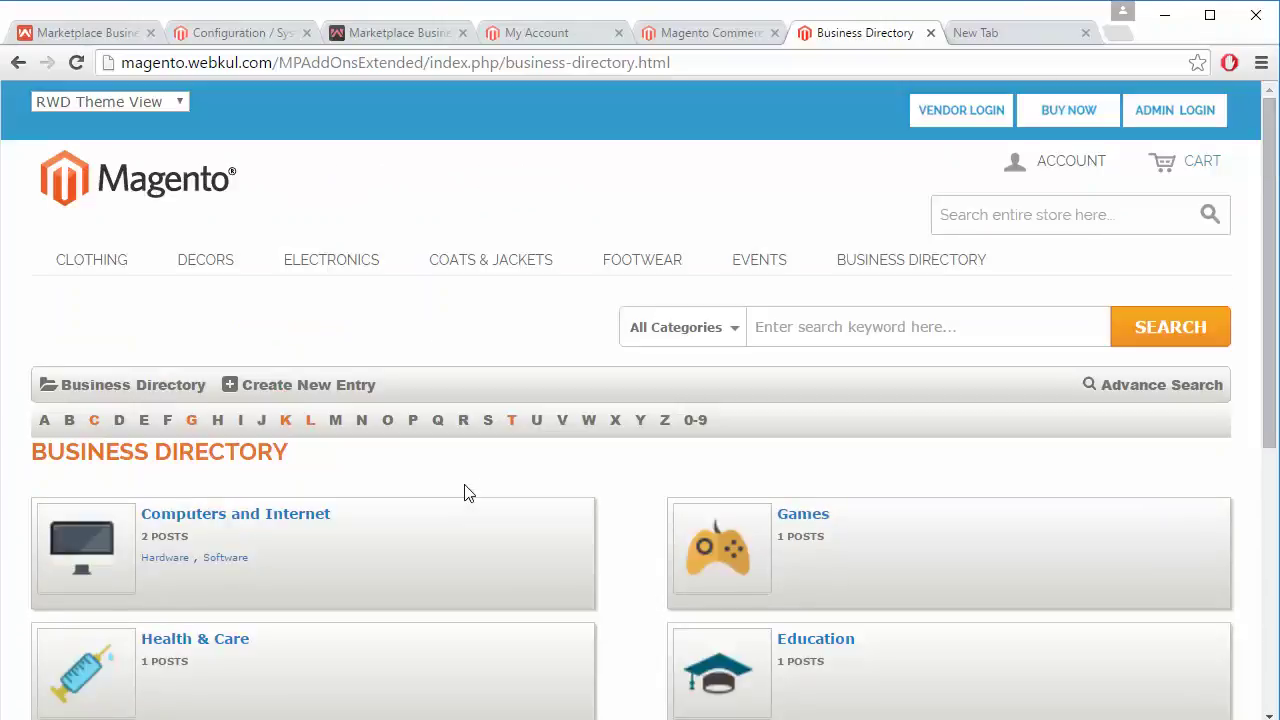
{"action": "left_click", "coordinate": [93, 422]}
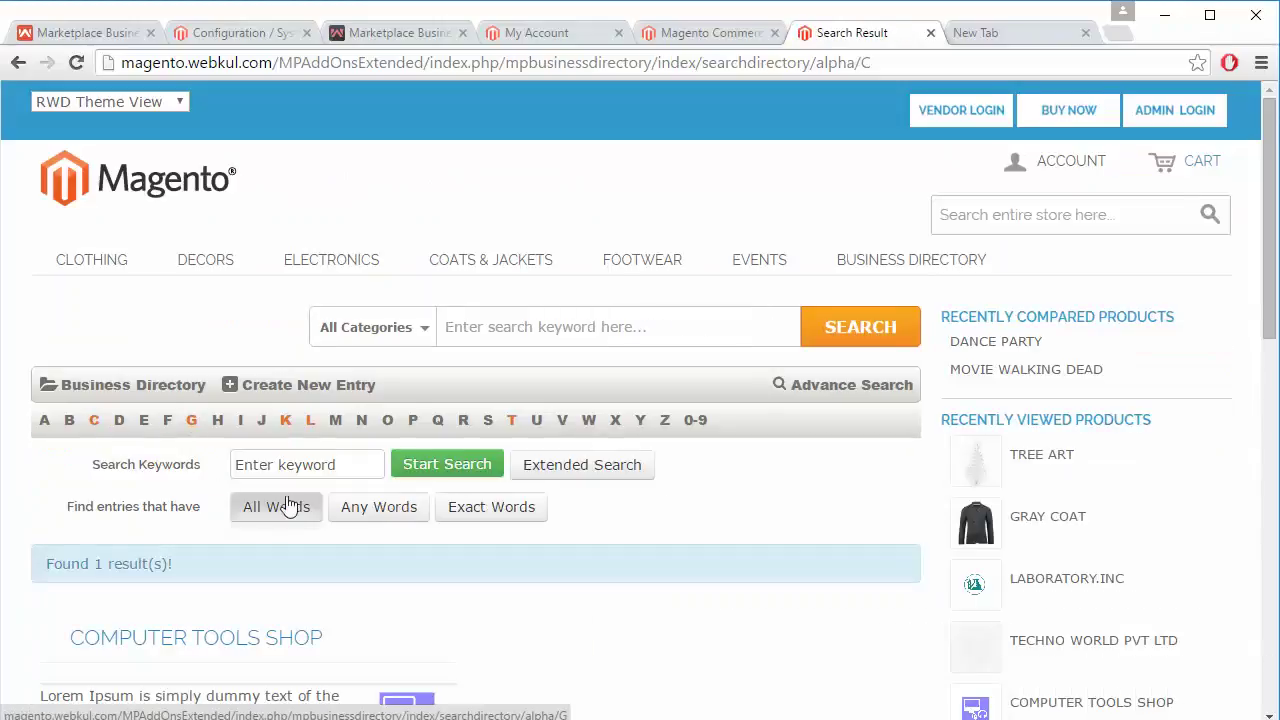
{"action": "scroll", "coordinate": [221, 515], "scroll_direction": "down", "scroll_amount": 1}
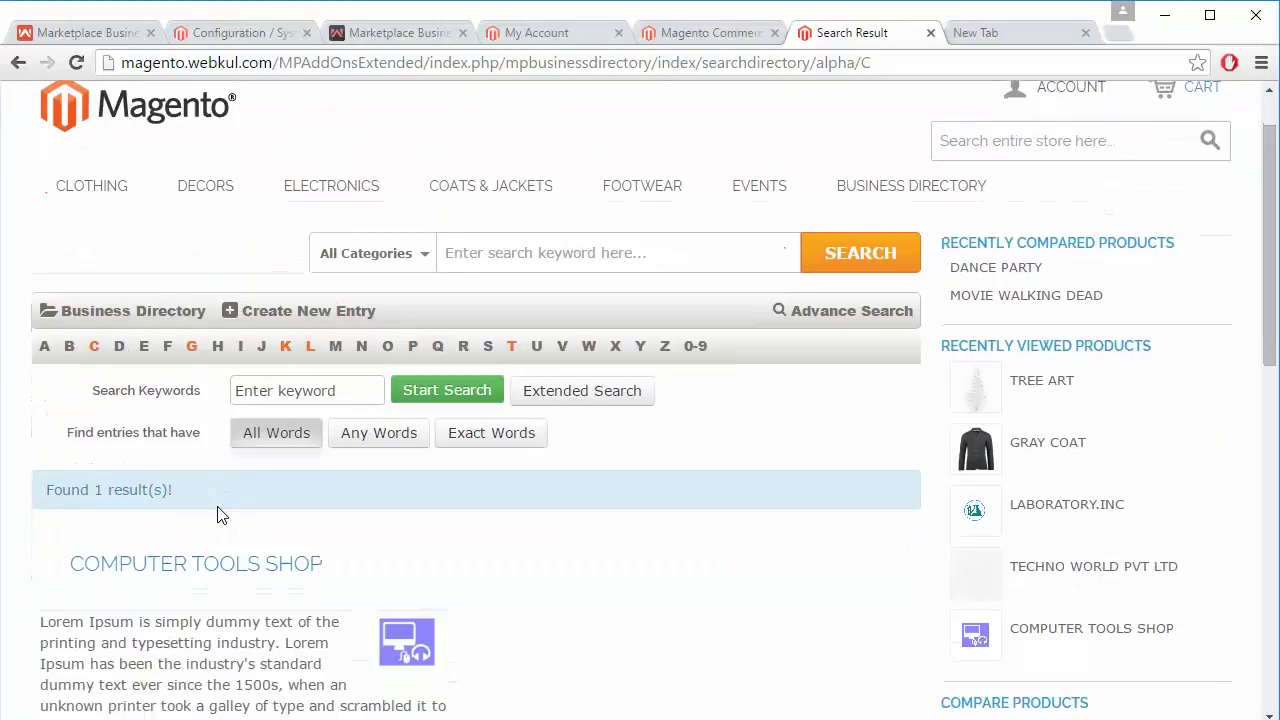
Try the keyword field and Extended Search filters, then list entries starting with T.
{"action": "left_click", "coordinate": [353, 400]}
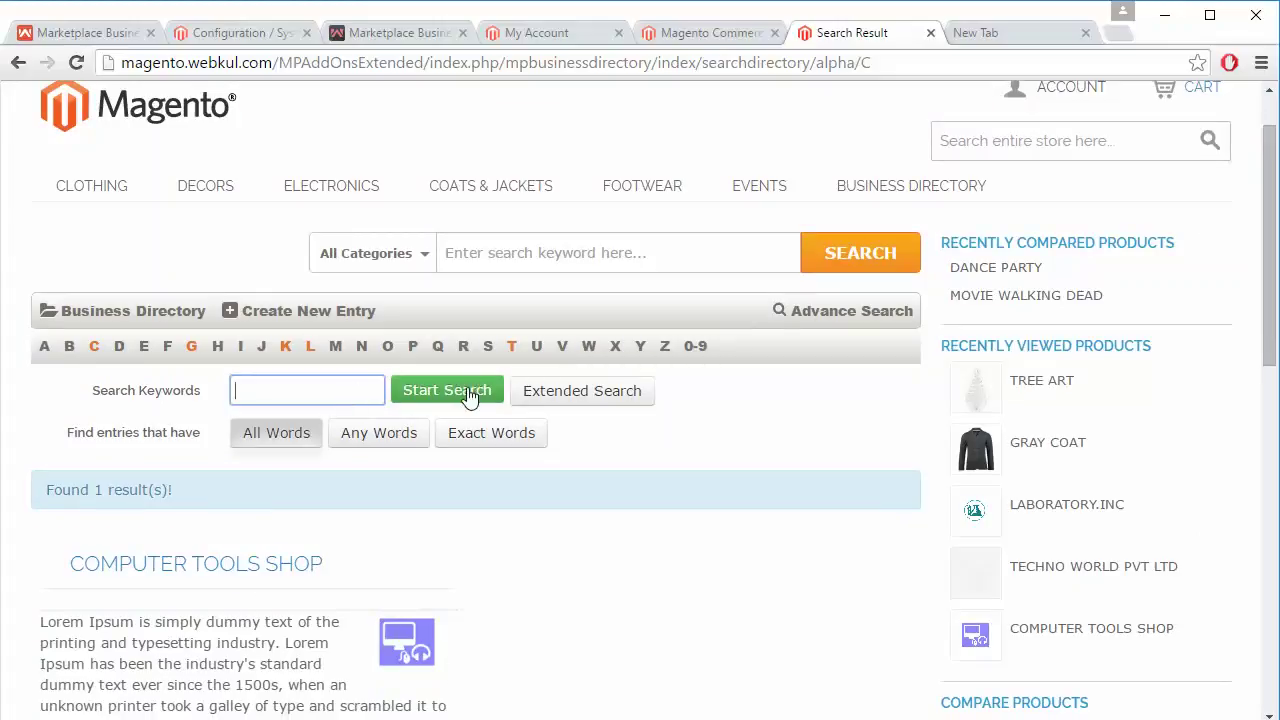
{"action": "left_click", "coordinate": [540, 396]}
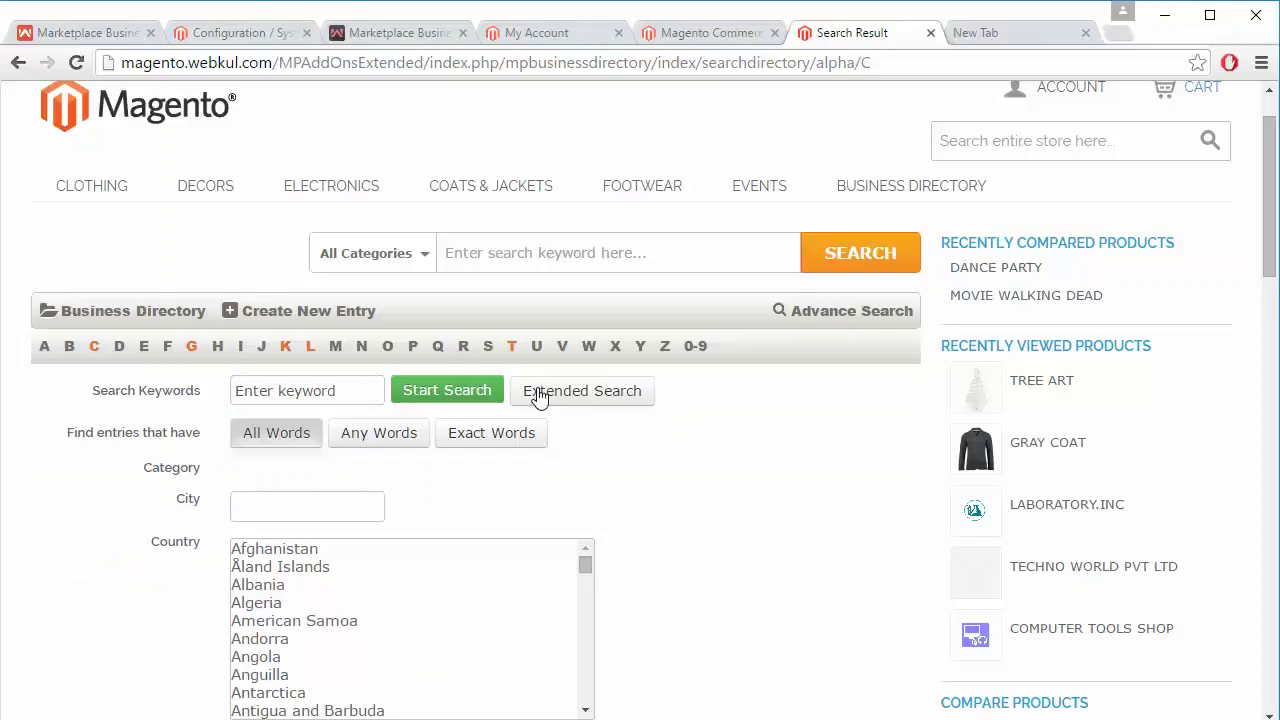
{"action": "scroll", "coordinate": [853, 545], "scroll_direction": "down", "scroll_amount": 3}
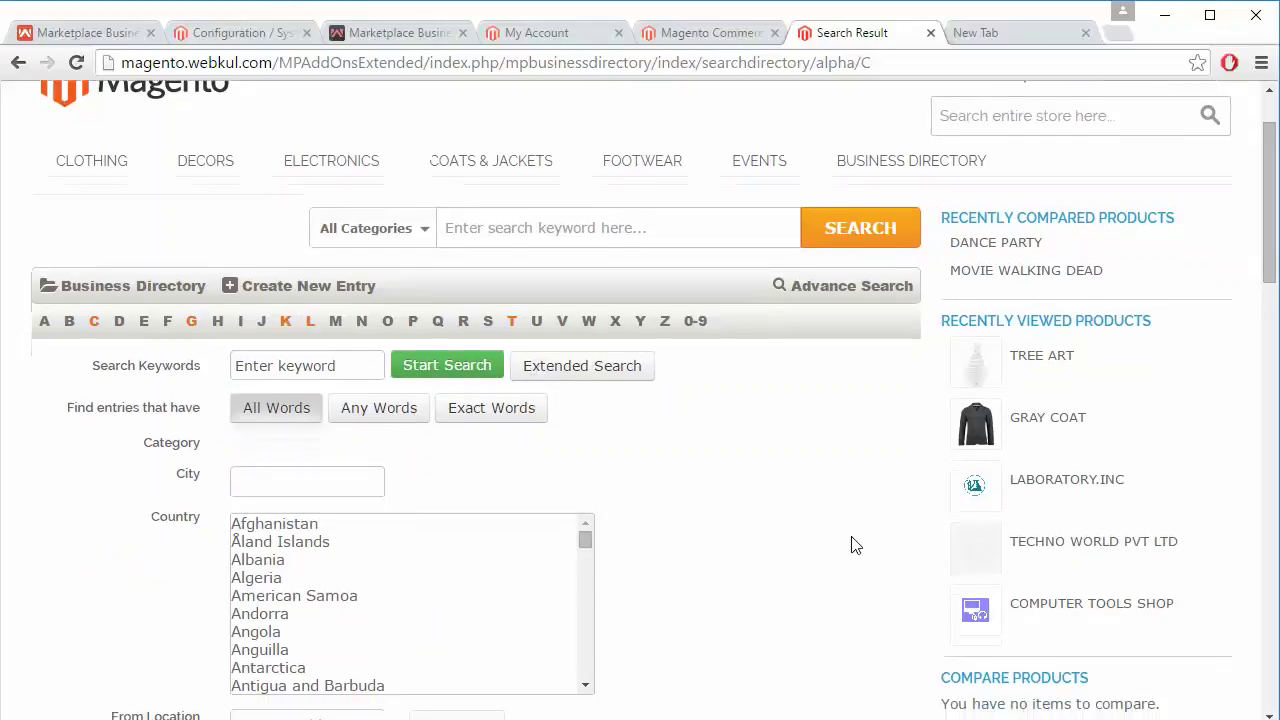
{"action": "scroll", "coordinate": [853, 545], "scroll_direction": "down", "scroll_amount": 5}
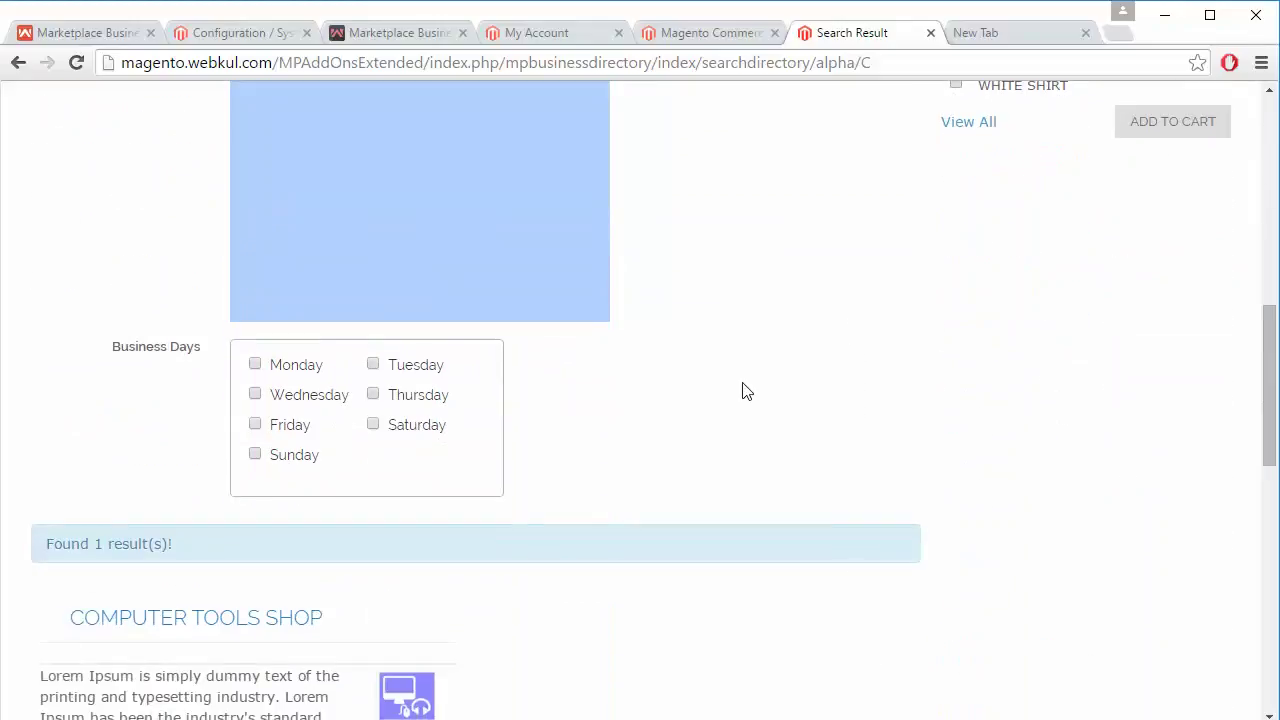
{"action": "scroll", "coordinate": [757, 434], "scroll_direction": "up", "scroll_amount": 6}
{"action": "scroll", "coordinate": [760, 441], "scroll_direction": "up", "scroll_amount": 2}
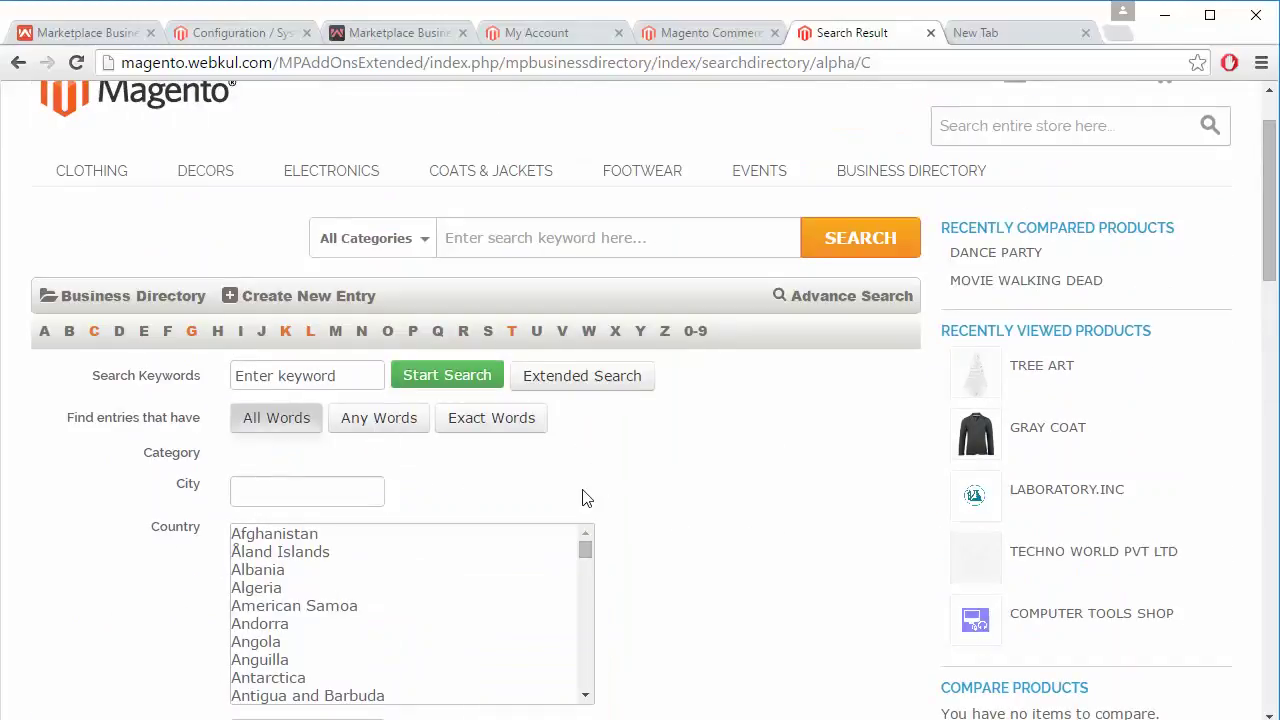
{"action": "left_click", "coordinate": [510, 334]}
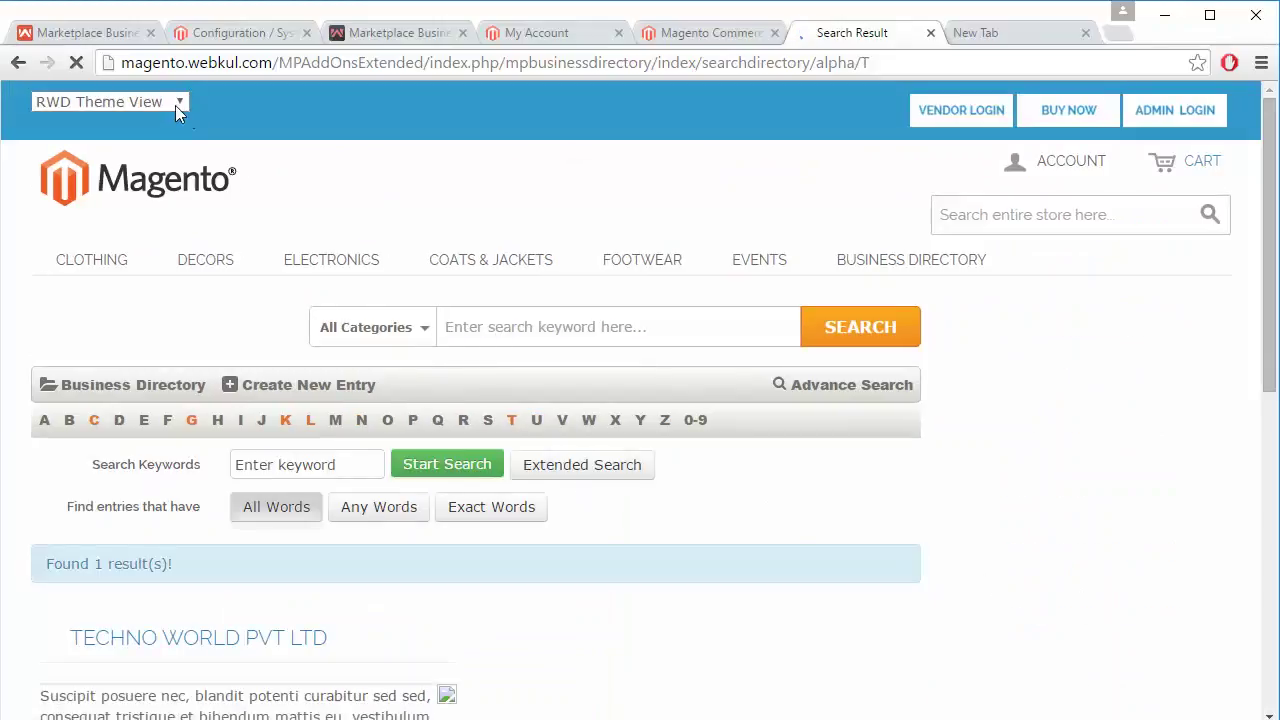
Switch to the Webkul Store tab showing the Marketplace Business Directory For Magento page.
{"action": "left_click", "coordinate": [85, 33]}
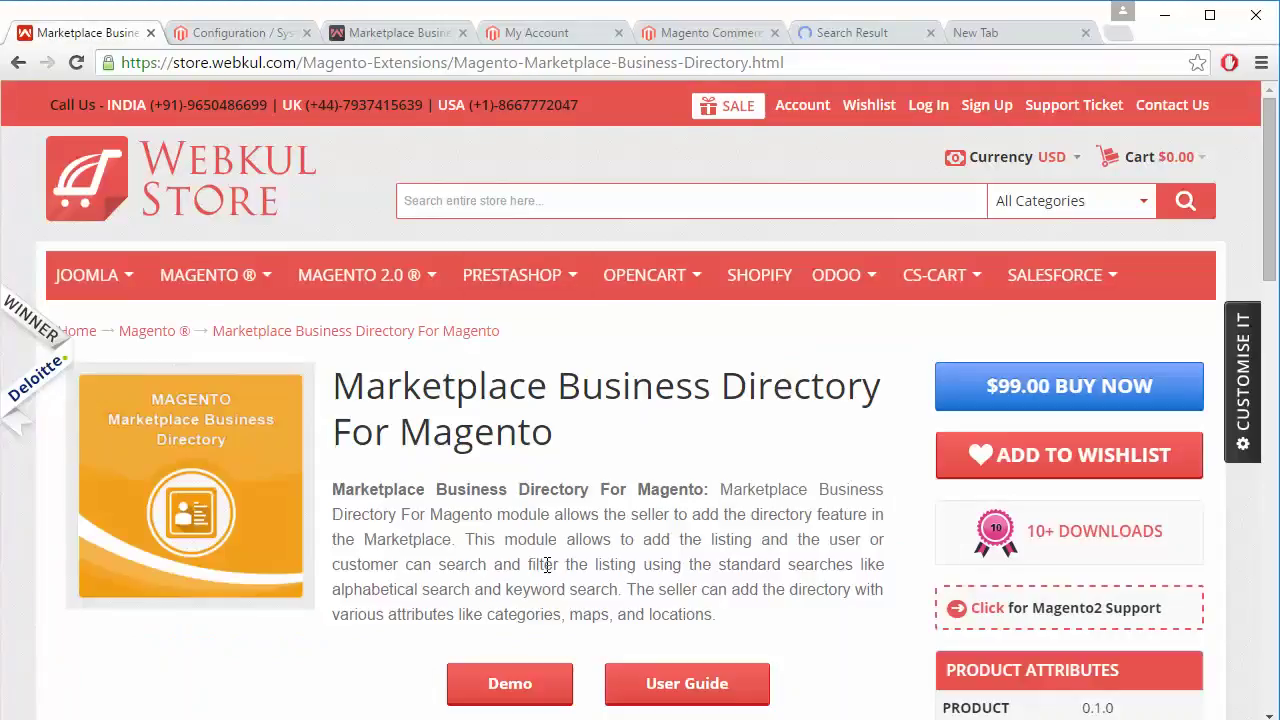